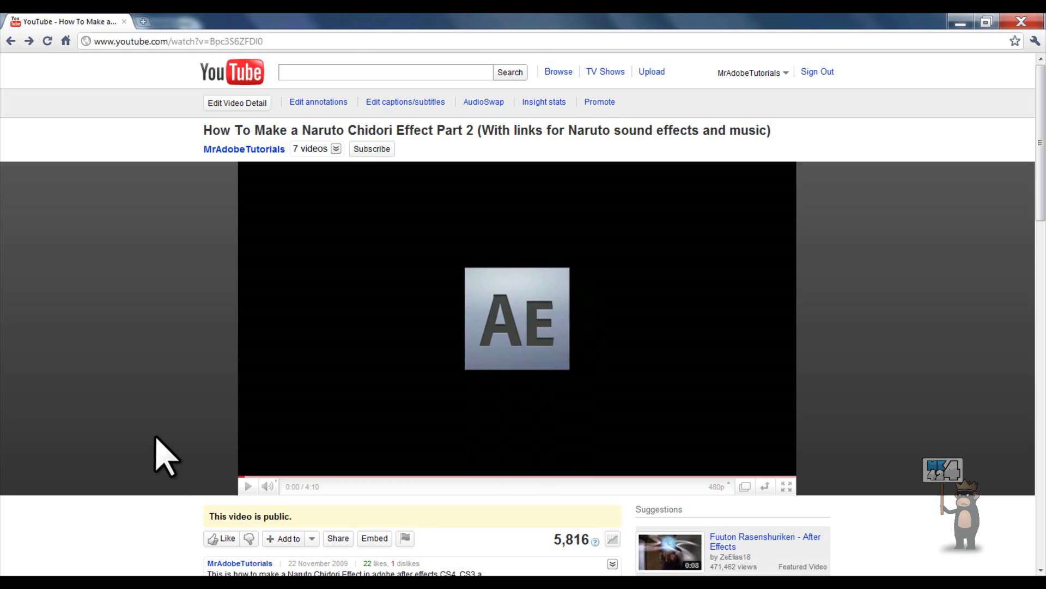
# Scroll through the Chidori tutorial's YouTube comments, then back up to the top of the page
pyautogui.scroll(-3, 154, 429)
pyautogui.scroll(-3, 150, 433)
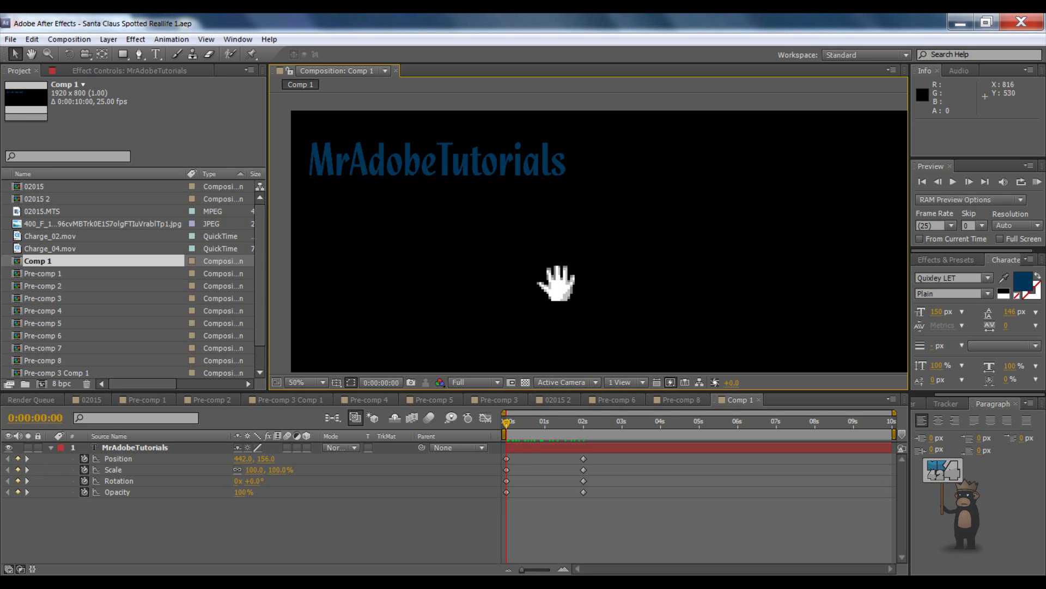
pyautogui.moveTo(556, 284); pyautogui.dragTo(556, 299)
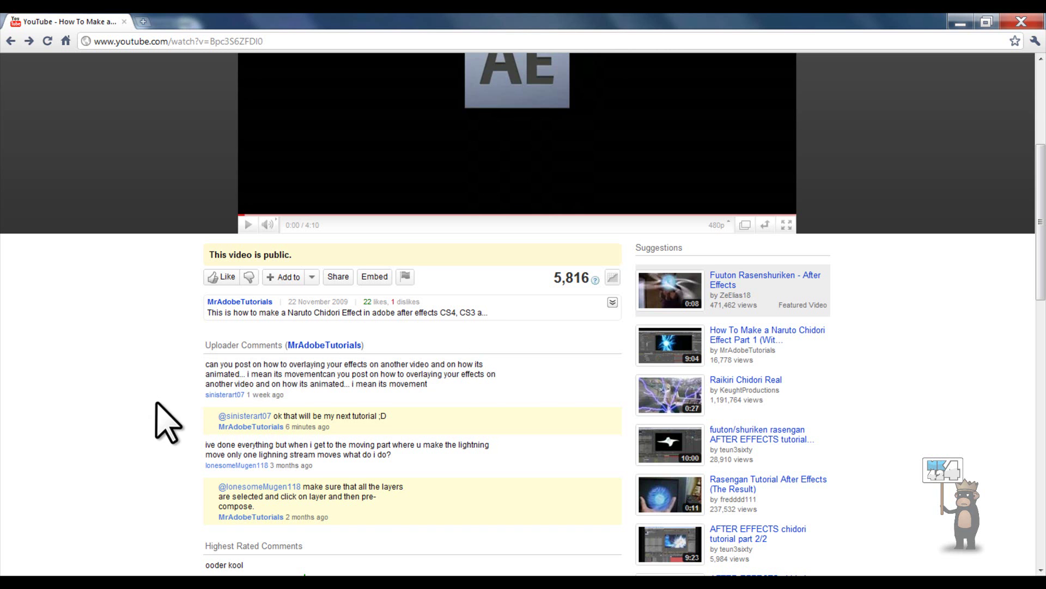
pyautogui.scroll(5, 163, 418)
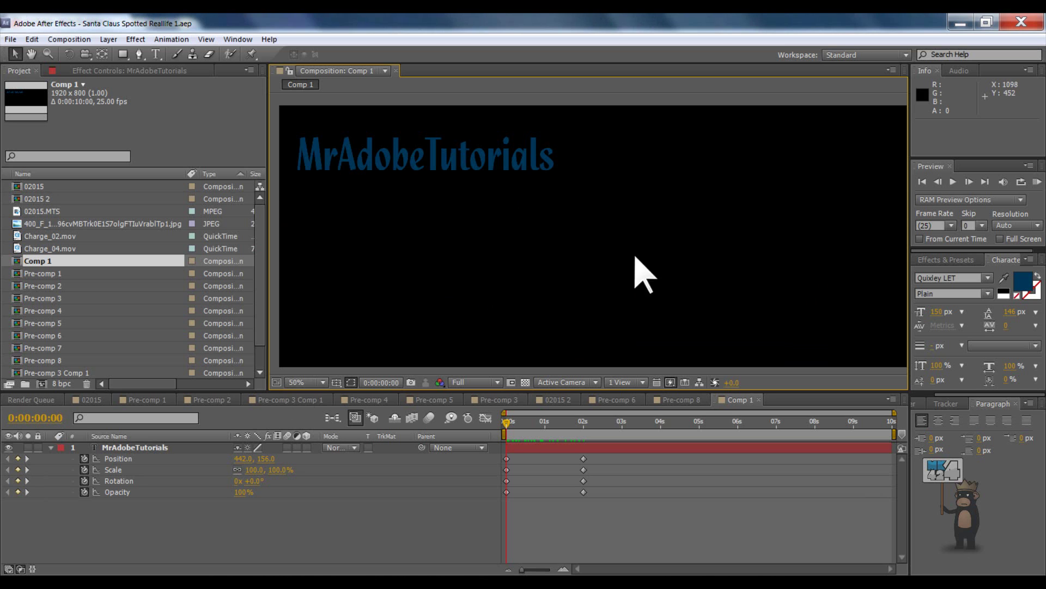
# Zoom the Comp 1 viewer and scrub forward to watch the MrAdobeTutorials text animate
pyautogui.moveTo(670, 270); pyautogui.dragTo(656, 257)
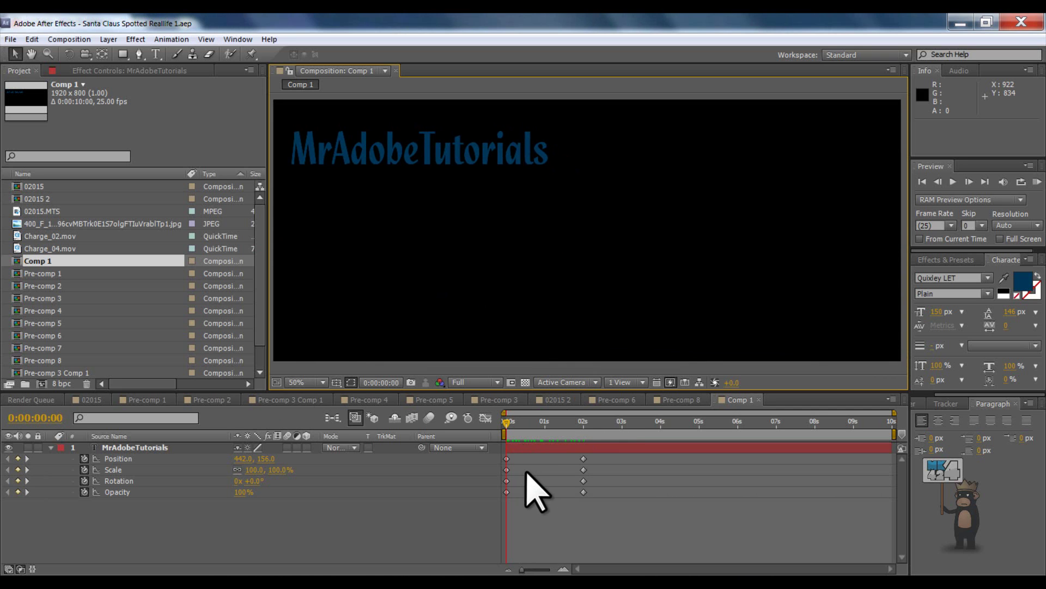
pyautogui.scroll(-2, 459, 253)
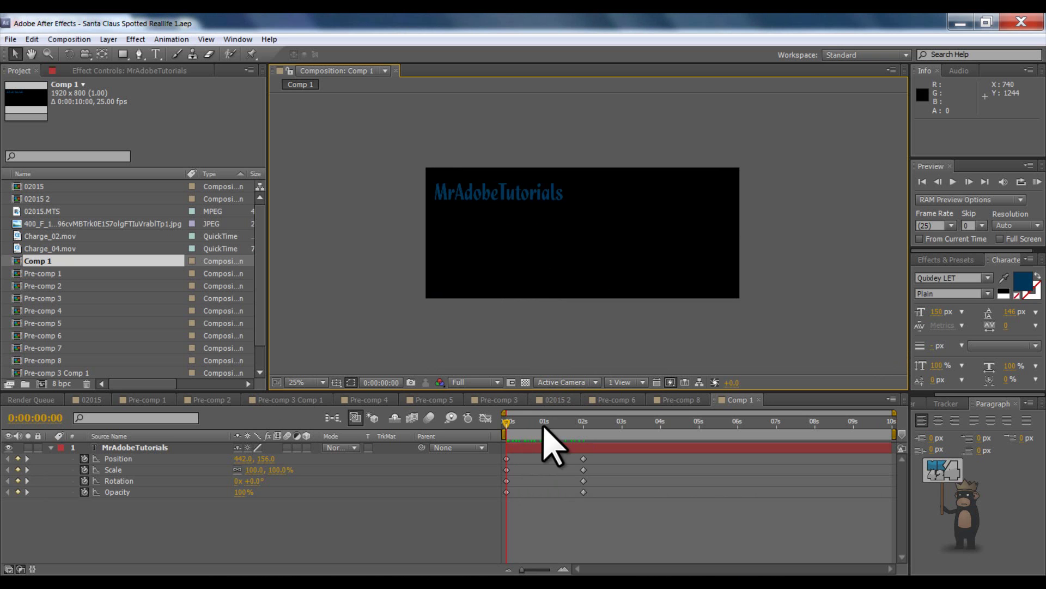
pyautogui.moveTo(507, 422); pyautogui.dragTo(586, 435)
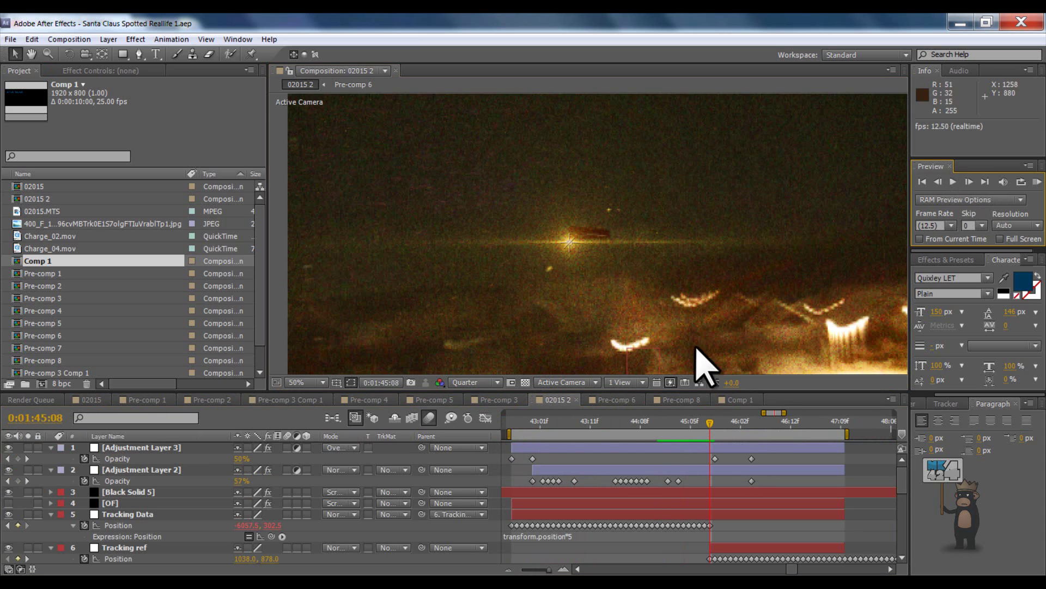
pyautogui.moveTo(701, 420); pyautogui.dragTo(663, 429)
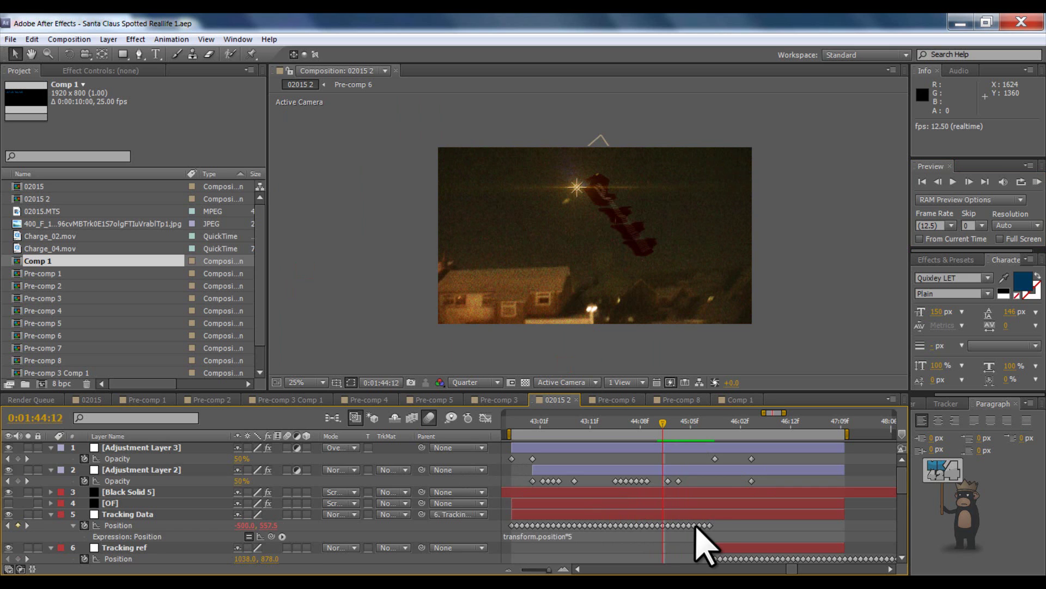
pyautogui.scroll(-3, 703, 540)
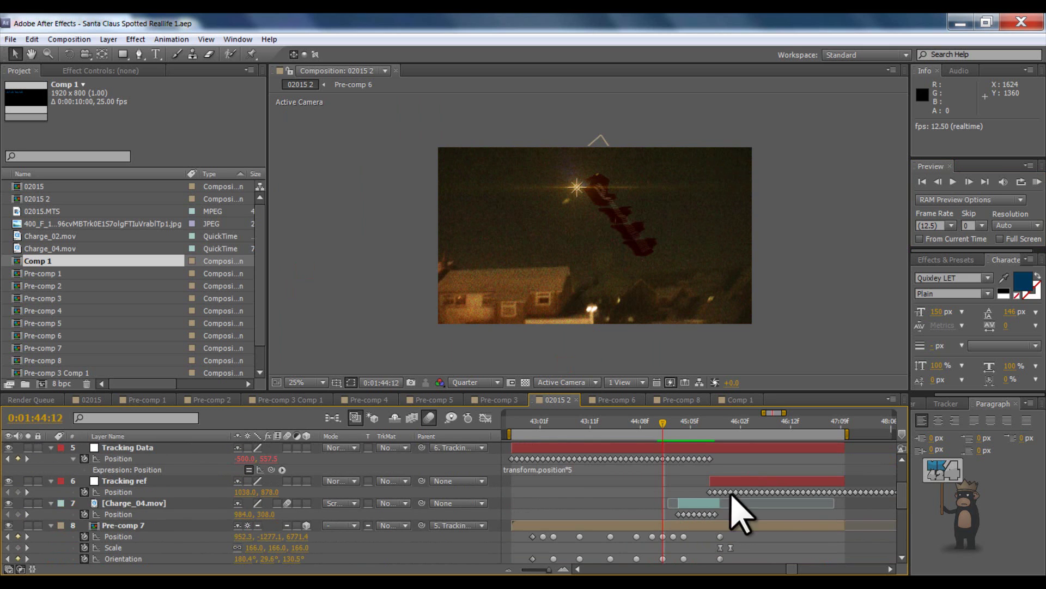
pyautogui.scroll(-3, 635, 543)
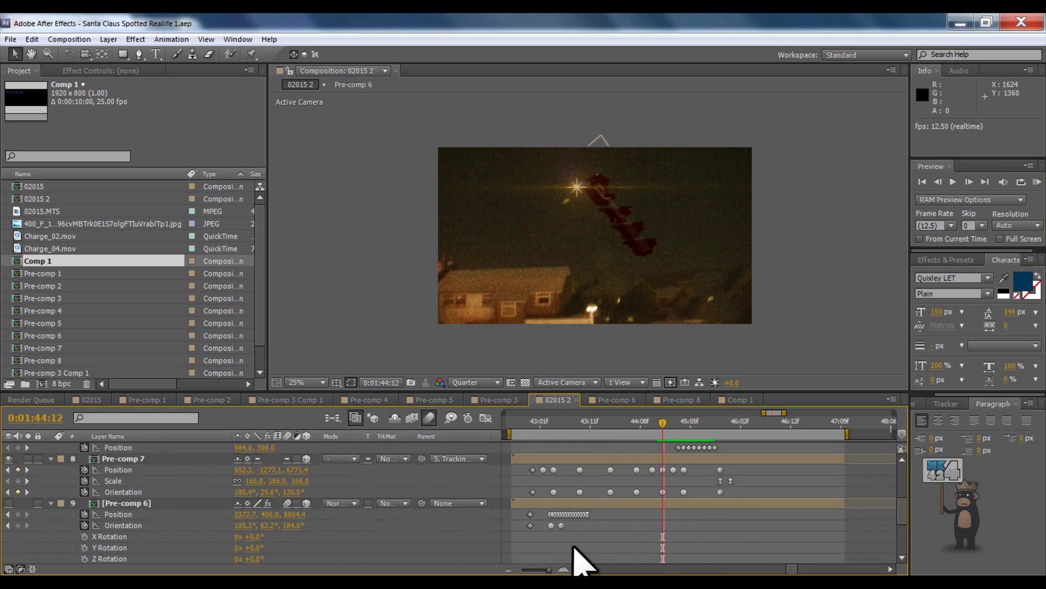
pyautogui.scroll(3, 601, 493)
pyautogui.scroll(3, 611, 512)
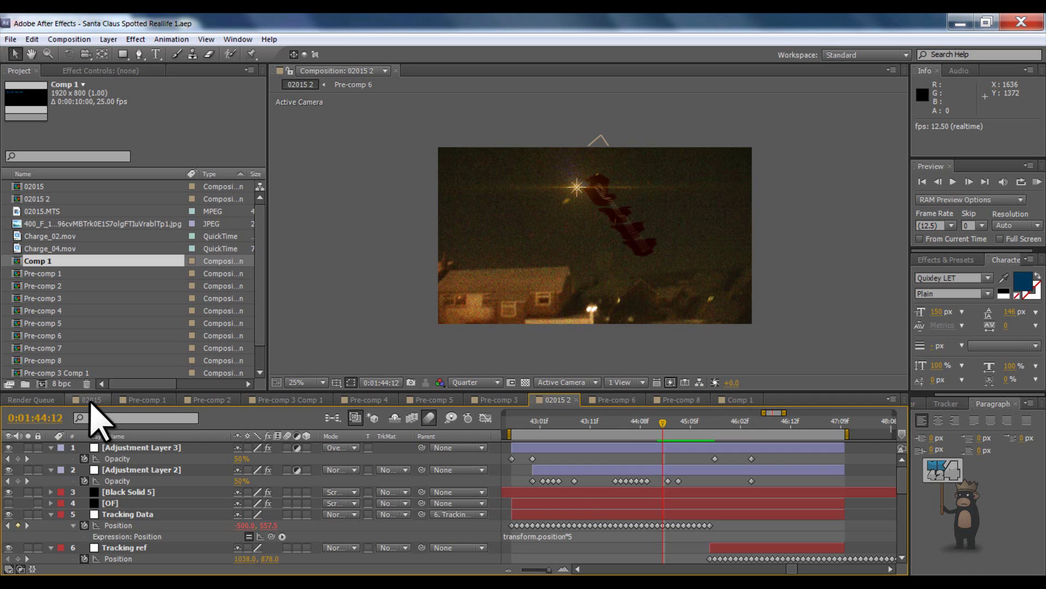
# Switch to the 02015 comp and zoom the timeline in around the flash frames
pyautogui.click(91, 400)
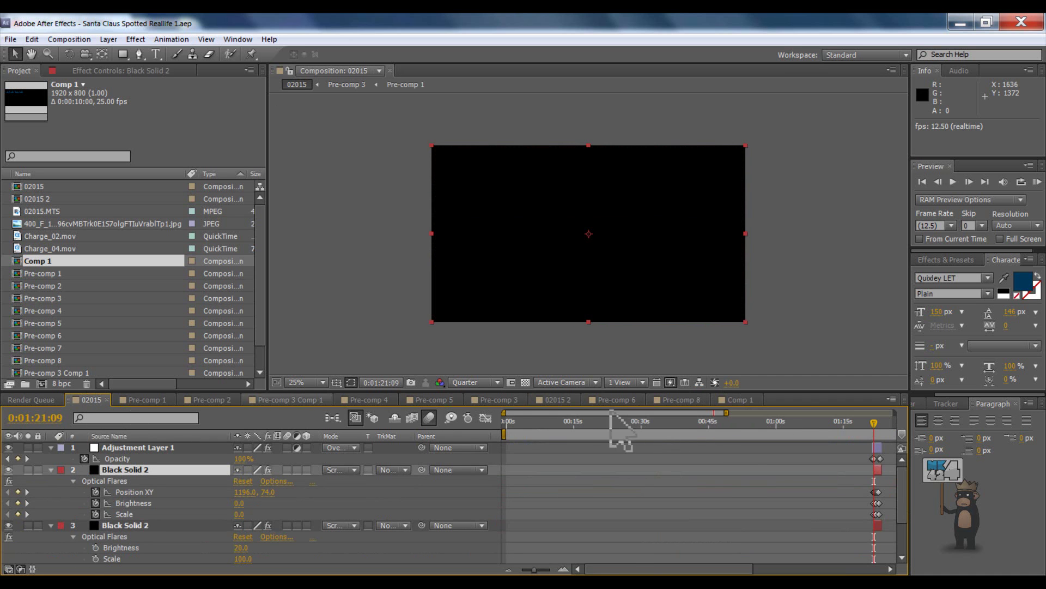
pyautogui.moveTo(512, 430); pyautogui.dragTo(709, 412)
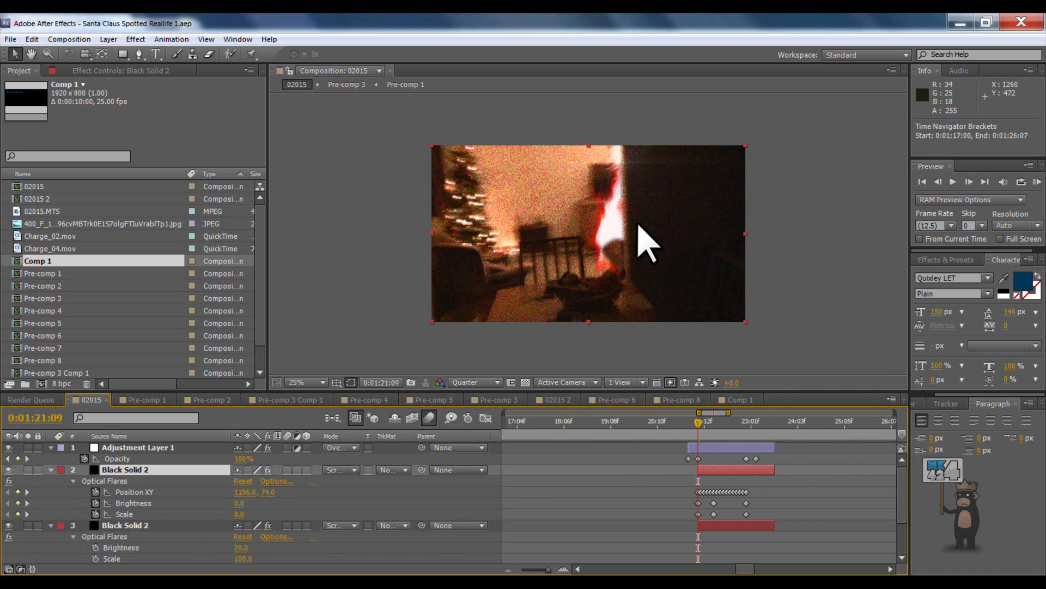
pyautogui.scroll(2, 626, 252)
pyautogui.scroll(-2, 612, 261)
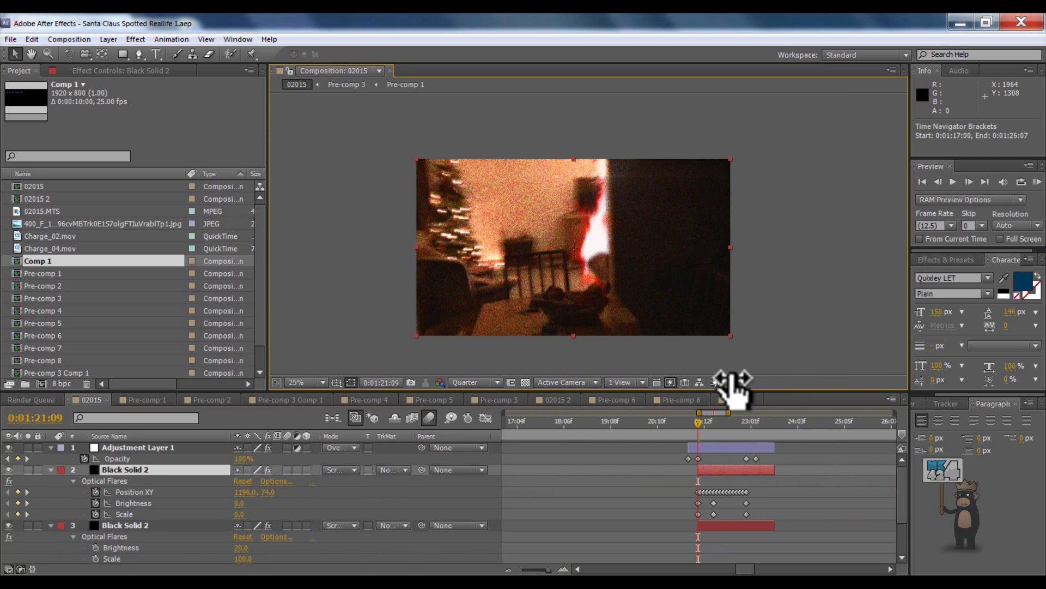
# Step back two frames and RAM-preview the Optical Flares flash twice
pyautogui.click(938, 181)
pyautogui.click(937, 181)
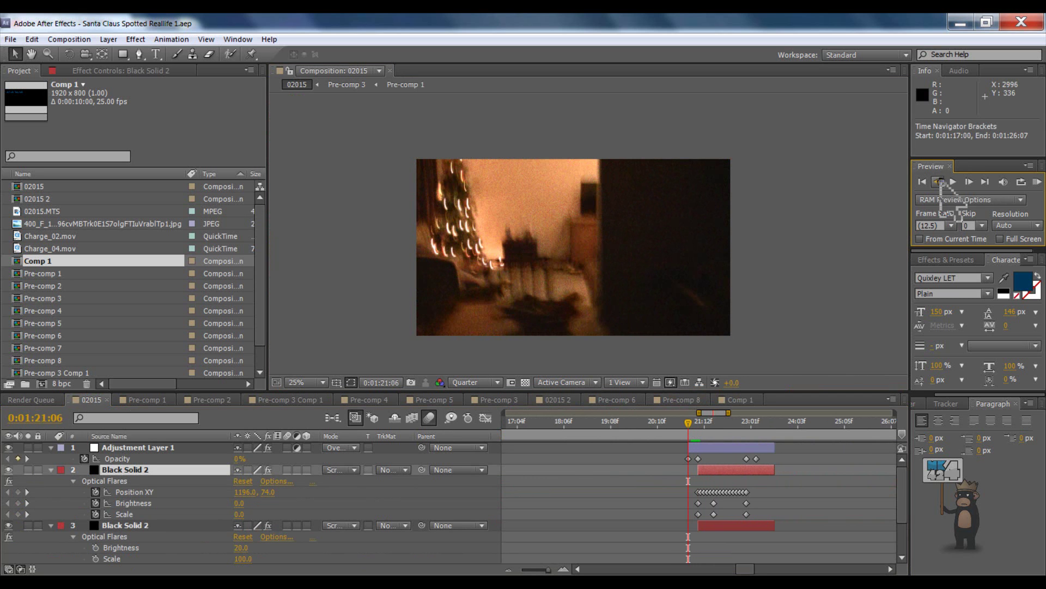
pyautogui.click(953, 182)
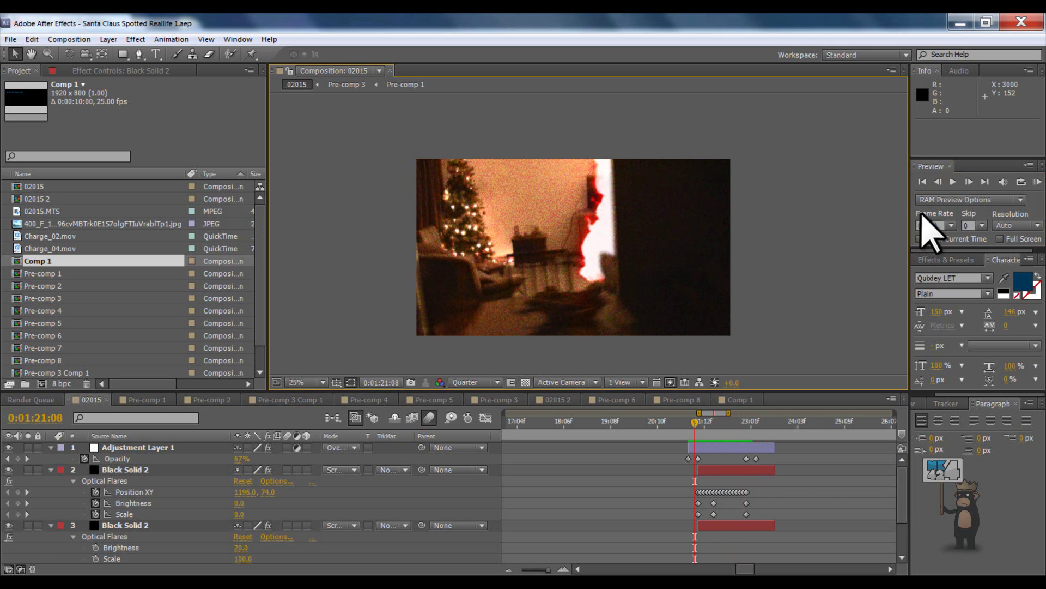
pyautogui.moveTo(698, 421); pyautogui.dragTo(687, 422)
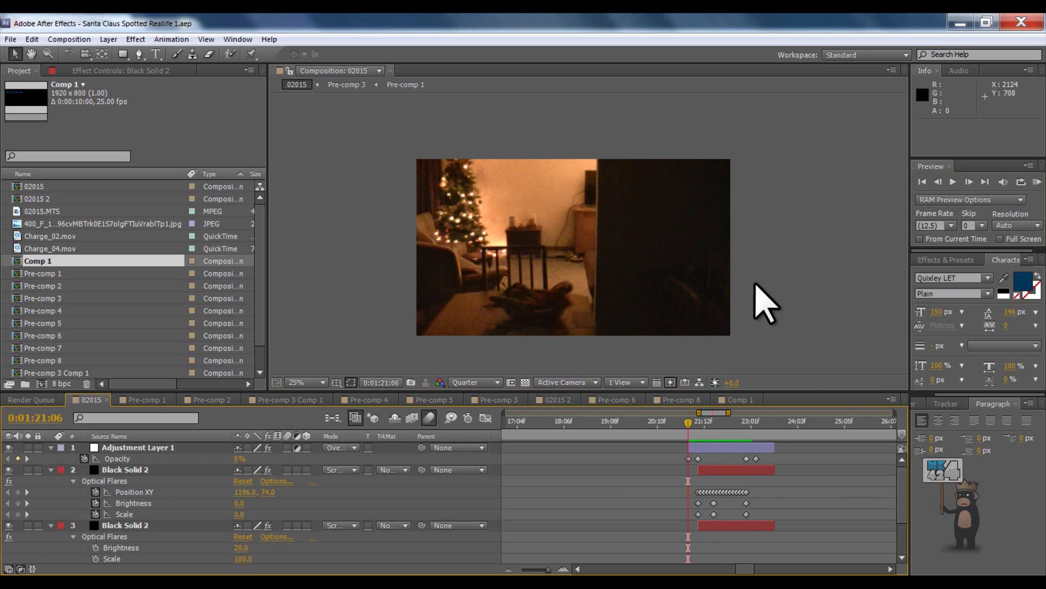
pyautogui.click(952, 183)
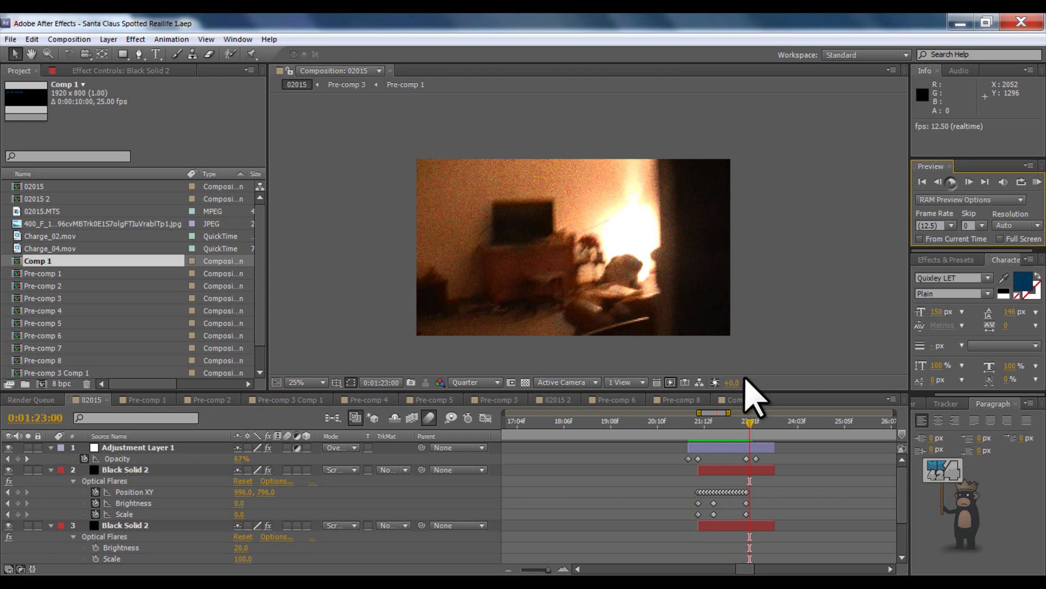
# In Comp 1, scrub through the text's rotating animation and return to the start
pyautogui.click(733, 401)
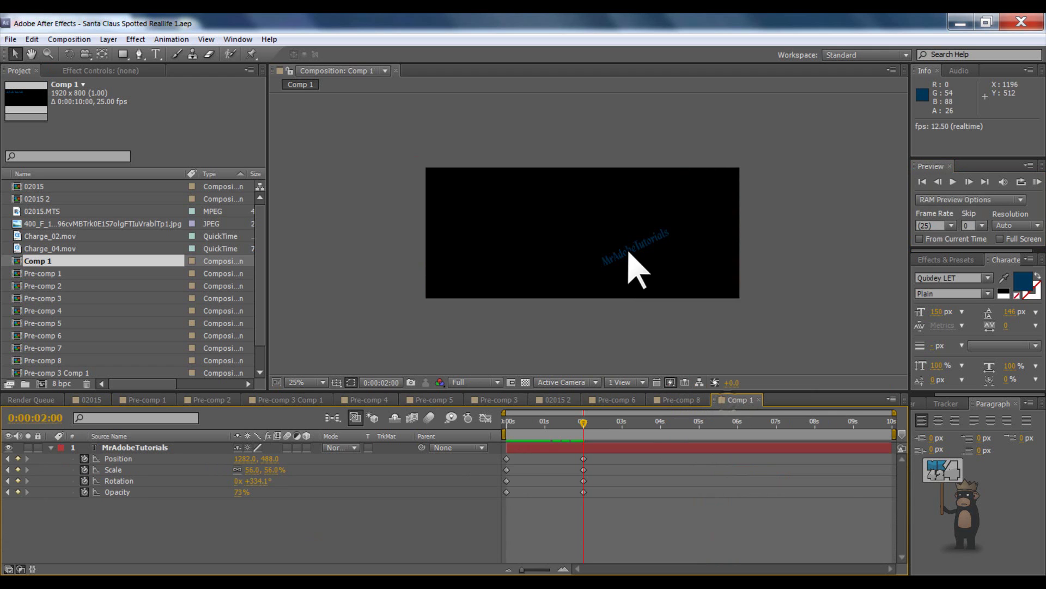
pyautogui.scroll(3, 630, 264)
pyautogui.scroll(-1, 615, 251)
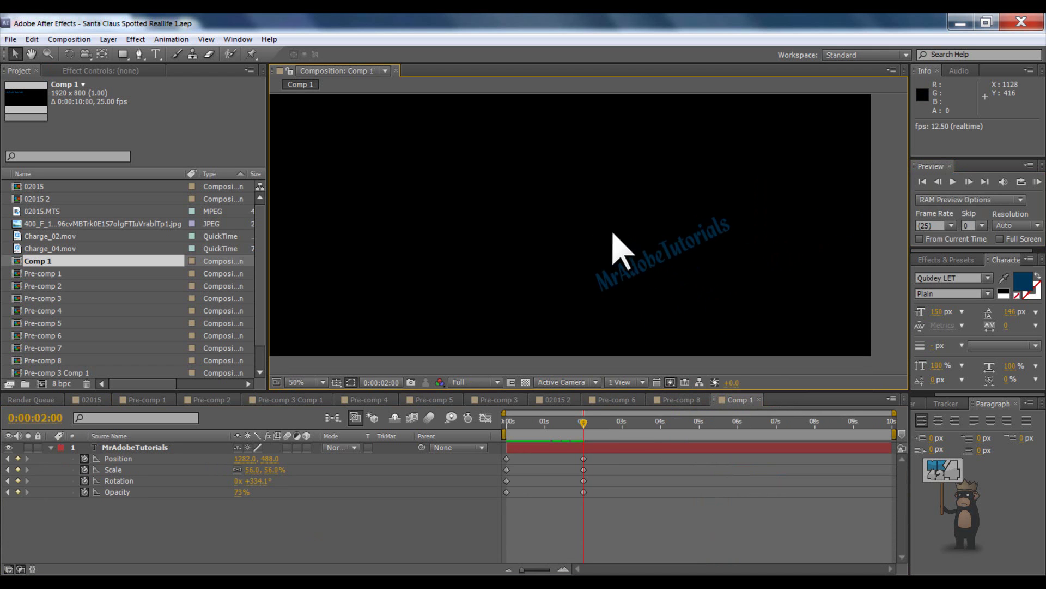
pyautogui.moveTo(588, 417); pyautogui.dragTo(548, 423)
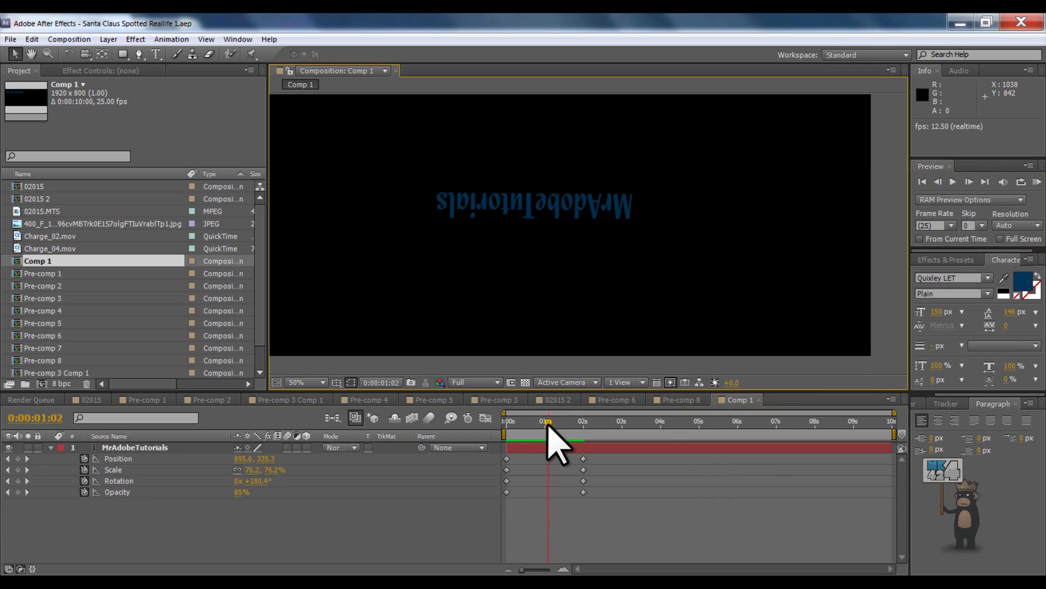
pyautogui.scroll(-2, 616, 179)
pyautogui.scroll(2, 616, 178)
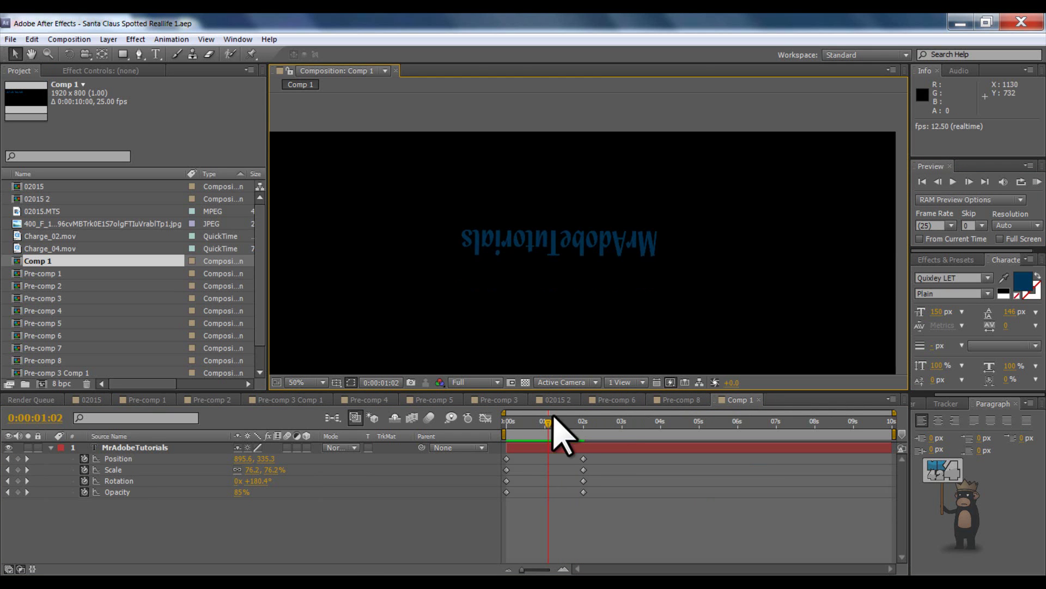
pyautogui.moveTo(548, 423); pyautogui.dragTo(497, 426)
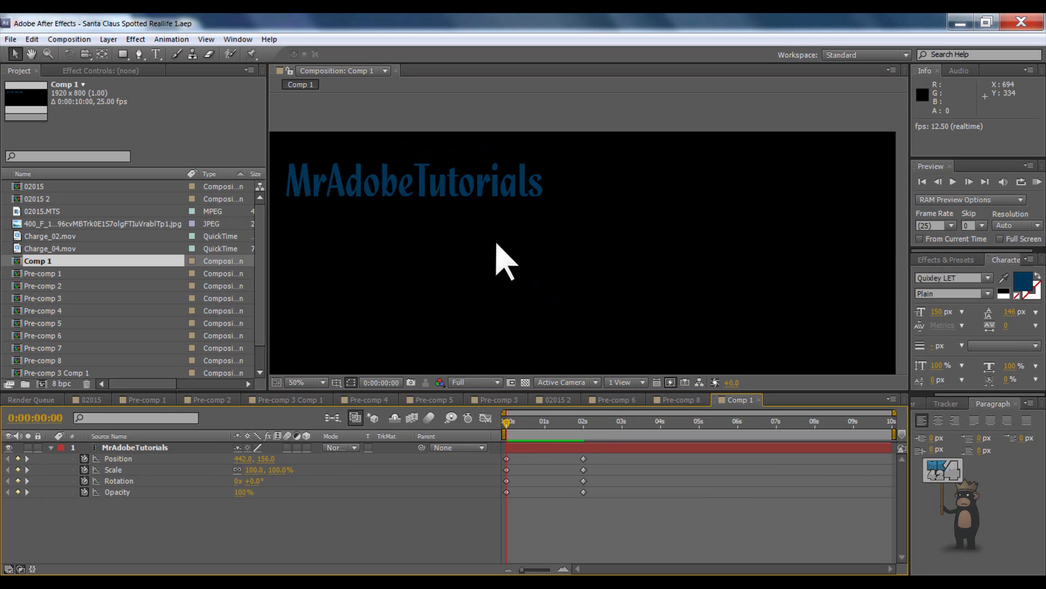
pyautogui.moveTo(497, 252); pyautogui.dragTo(491, 234)
# Clear the text layer's transform keyframes, collapse it, and scrub to confirm it stays still
pyautogui.click(84, 459)
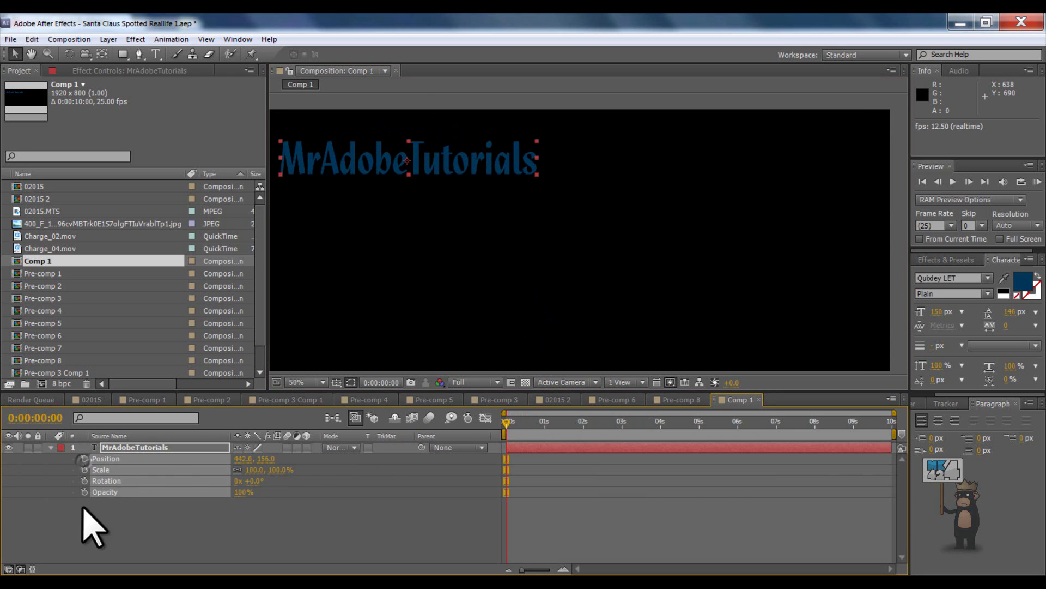
pyautogui.click(147, 449)
pyautogui.click(51, 447)
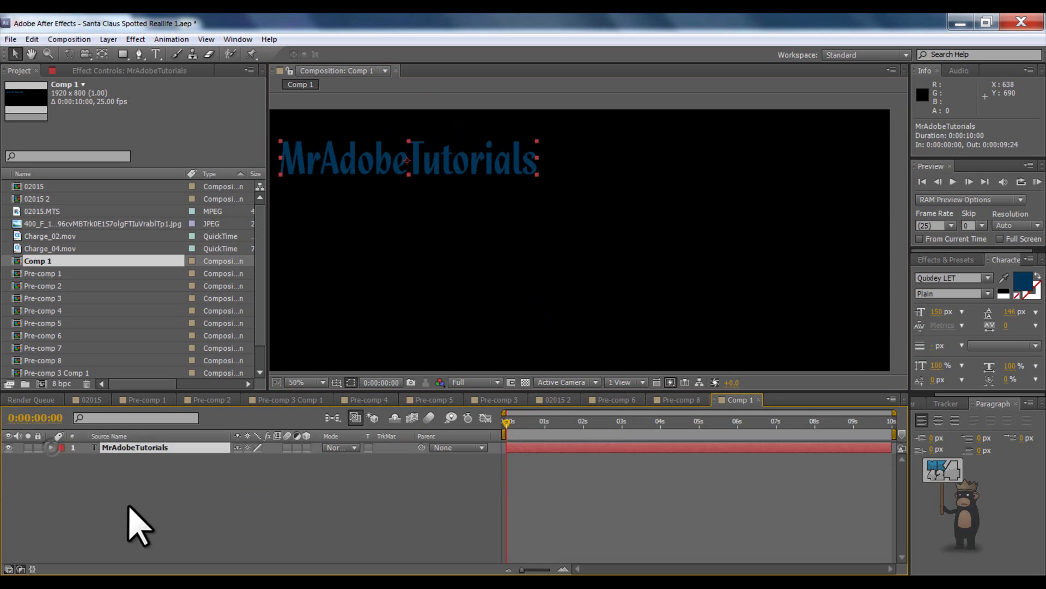
pyautogui.click(131, 522)
pyautogui.moveTo(506, 422); pyautogui.dragTo(507, 447)
pyautogui.scroll(-2, 646, 283)
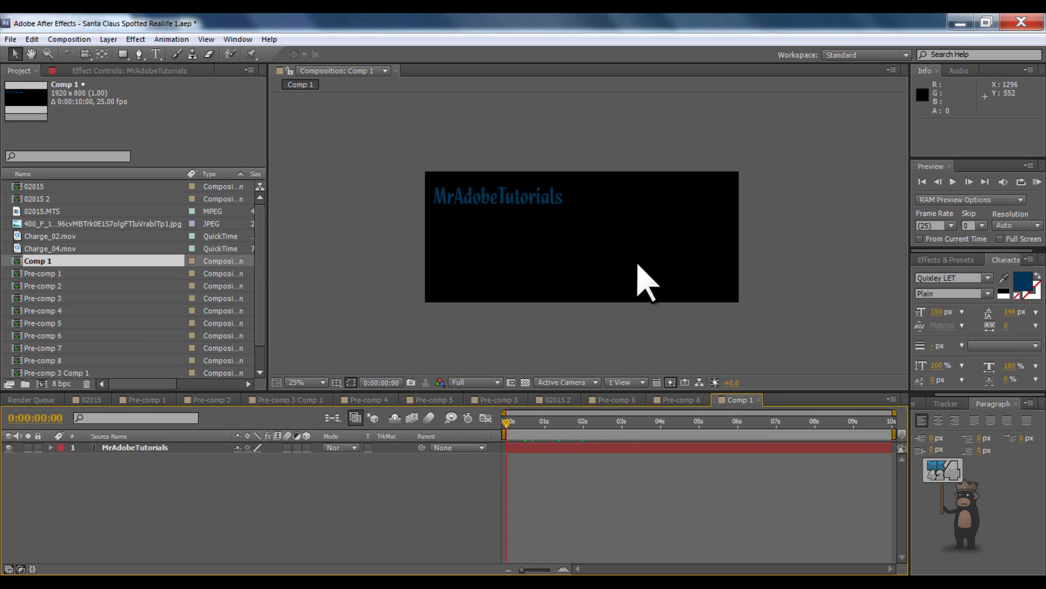
pyautogui.click(519, 197)
pyautogui.scroll(2, 522, 201)
# Delete the old text layer and type a new MrAdobeTutorials text layer in Comp 1
pyautogui.press('Delete')
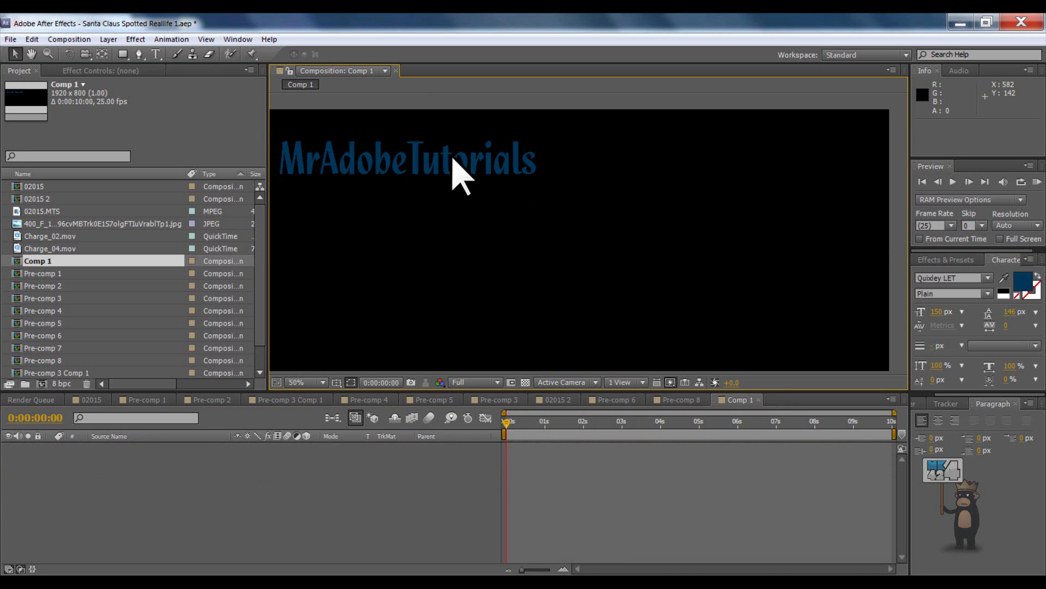
pyautogui.click(155, 54)
pyautogui.click(542, 213)
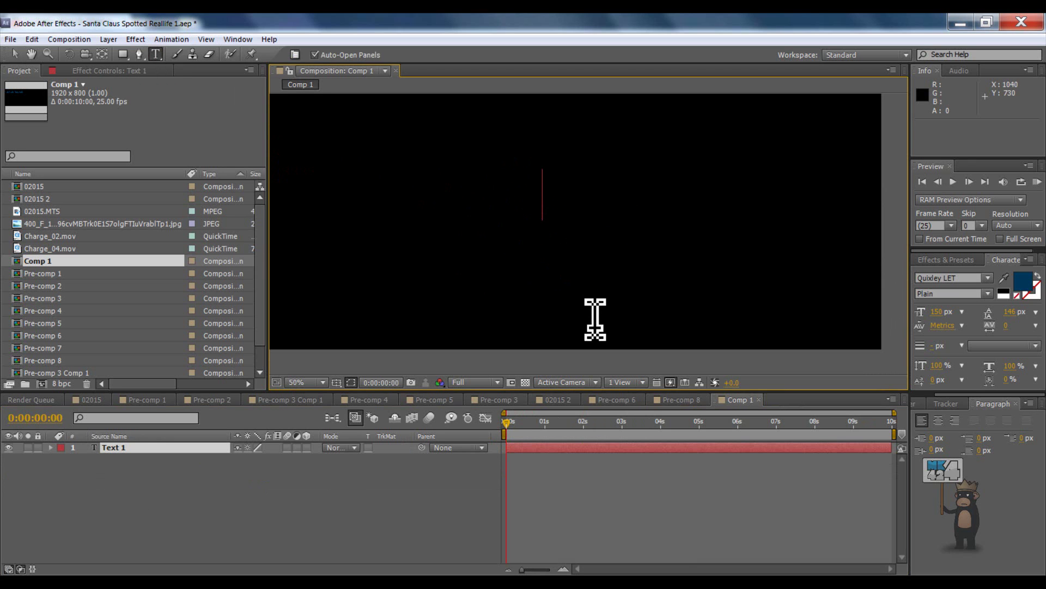
pyautogui.write('MrAdobeTutorials')
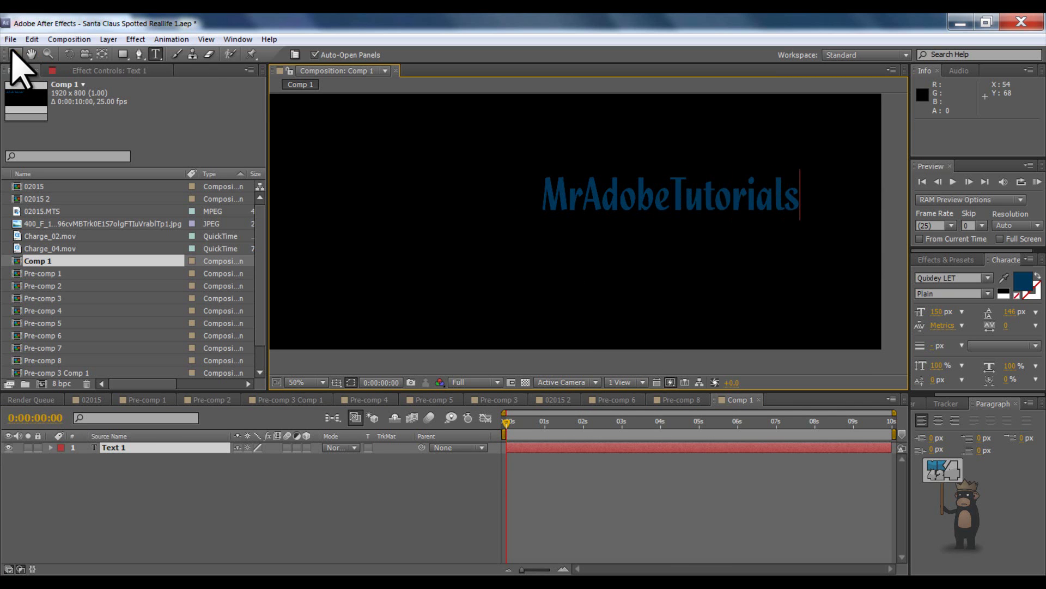
pyautogui.click(15, 53)
# Drag the new MrAdobeTutorials text left and slightly down, near the frame's centre
pyautogui.scroll(-1, 682, 256)
pyautogui.scroll(1, 682, 257)
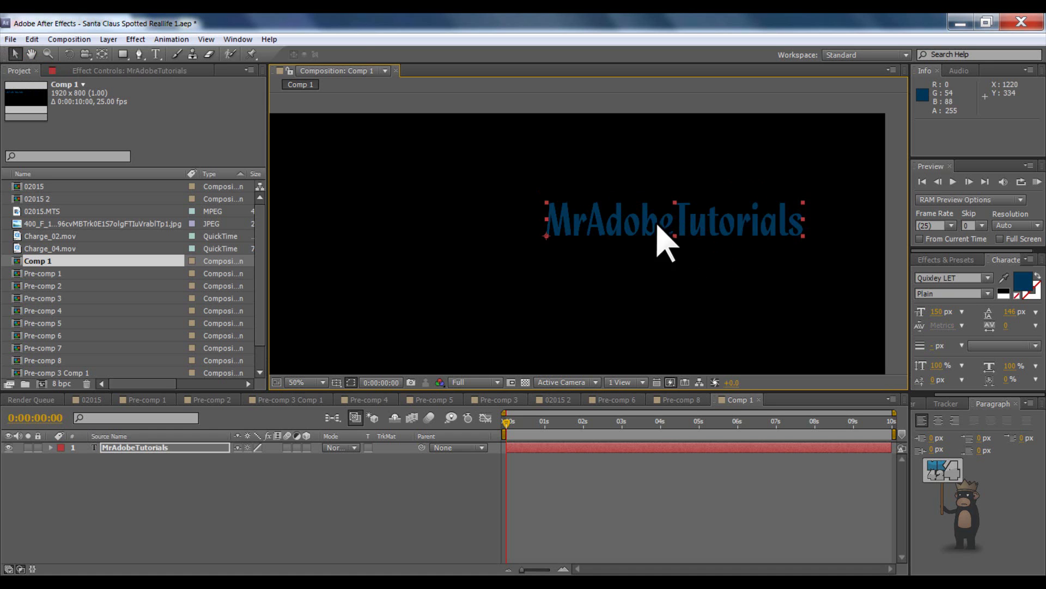
pyautogui.moveTo(653, 221); pyautogui.dragTo(505, 236)
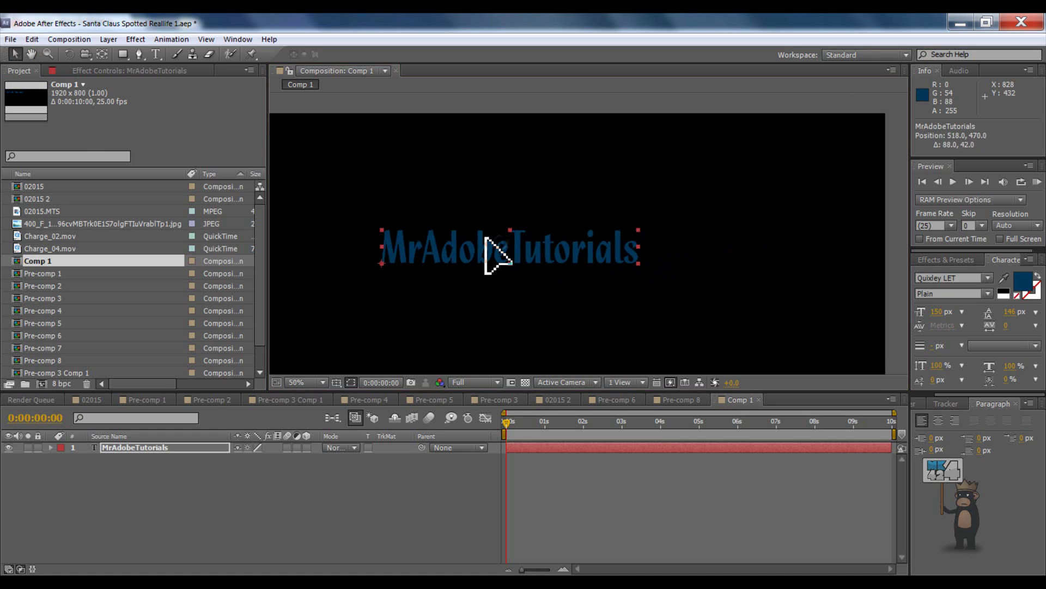
pyautogui.moveTo(498, 257); pyautogui.dragTo(500, 255)
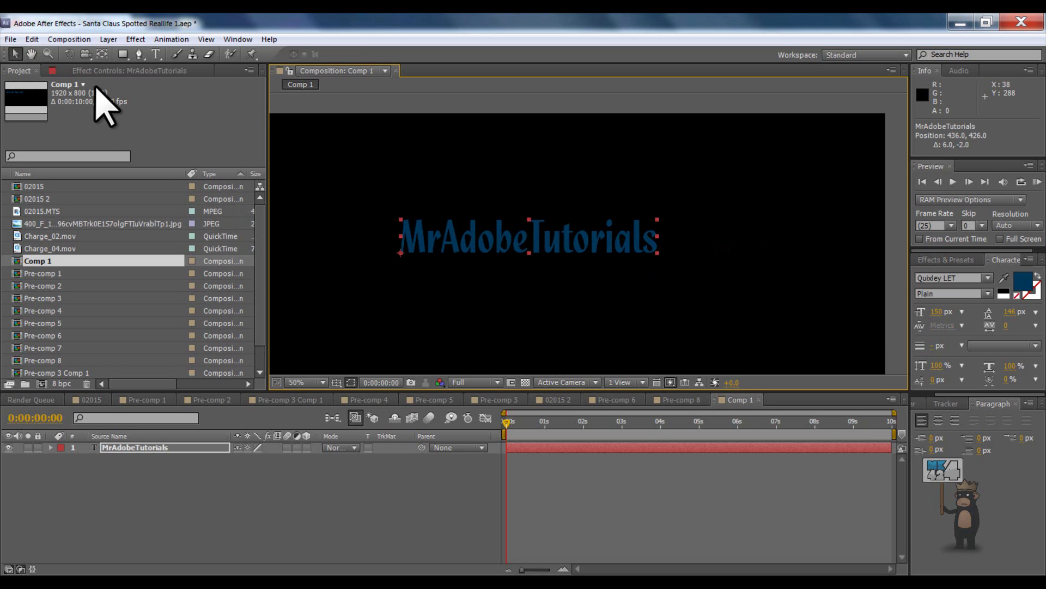
# Select the Pan Behind tool and zoom in to frame the MrAdobeTutorials text's anchor point
pyautogui.click(102, 54)
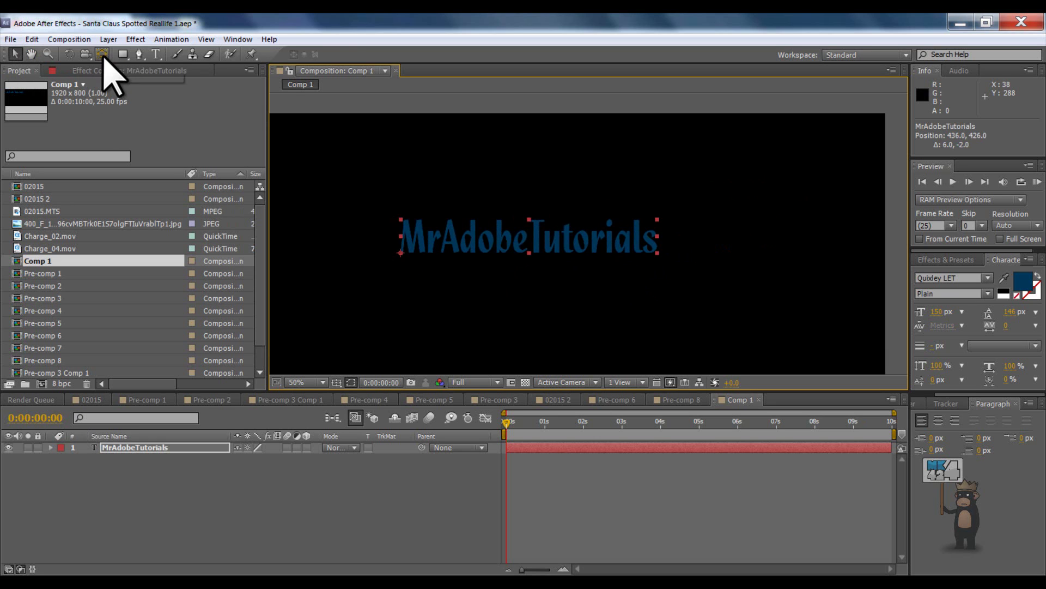
pyautogui.click(102, 54)
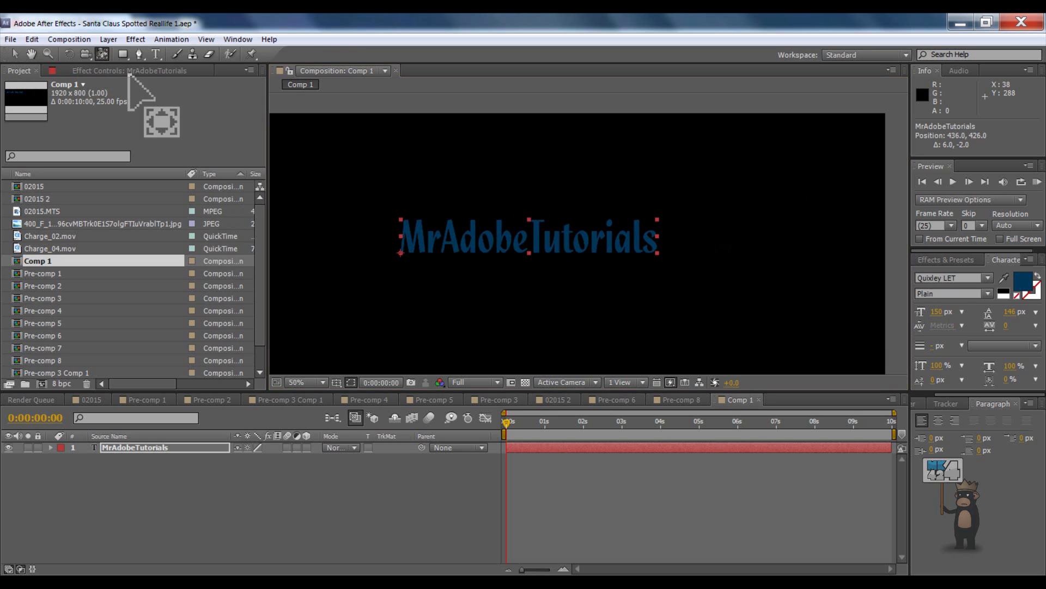
pyautogui.moveTo(401, 250); pyautogui.dragTo(498, 231)
pyautogui.scroll(5, 479, 227)
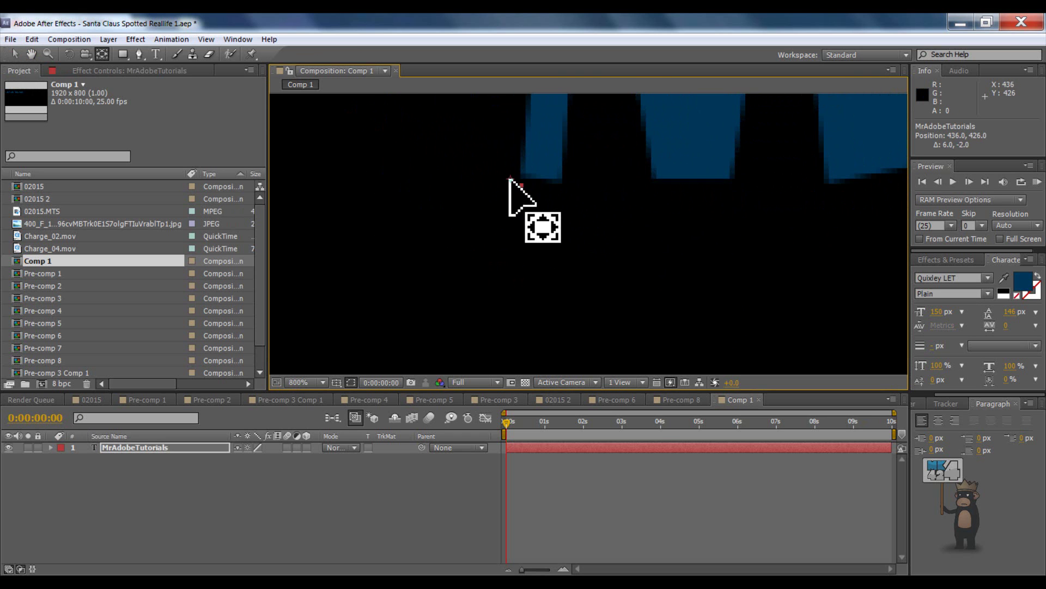
pyautogui.scroll(-6, 545, 191)
pyautogui.moveTo(649, 188); pyautogui.dragTo(523, 199)
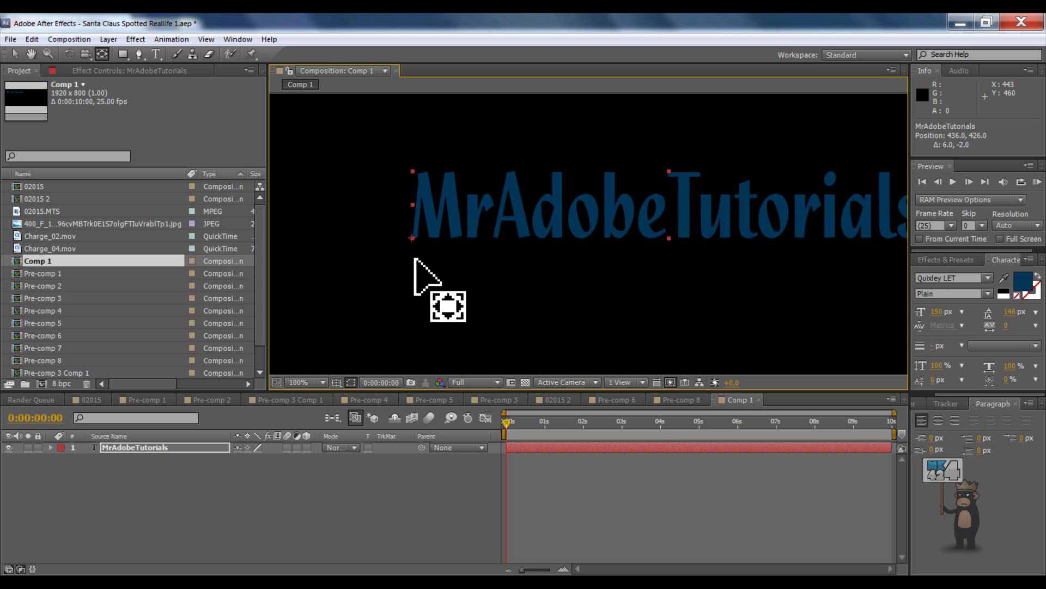
pyautogui.moveTo(509, 245); pyautogui.dragTo(483, 255)
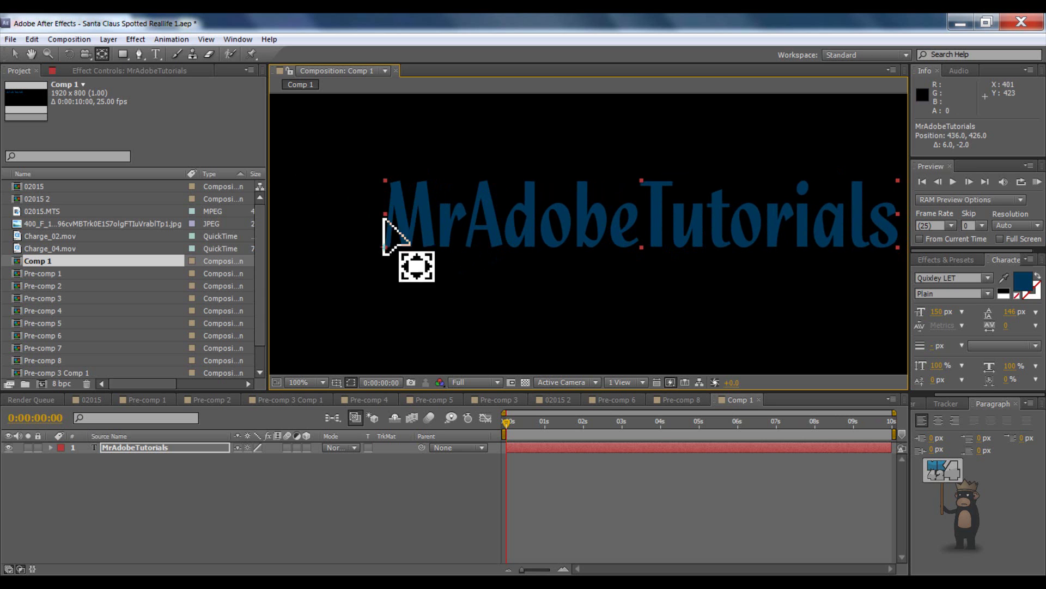
# Rotate the text counter-clockwise around its original anchor, then undo the rotation
pyautogui.click(15, 54)
pyautogui.click(69, 54)
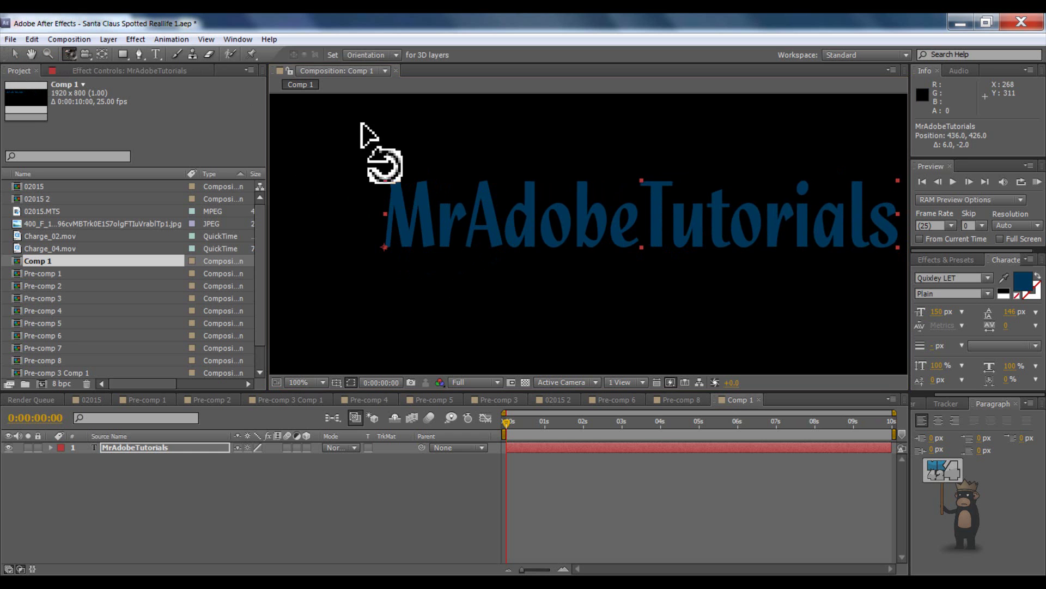
pyautogui.moveTo(584, 221); pyautogui.dragTo(514, 165)
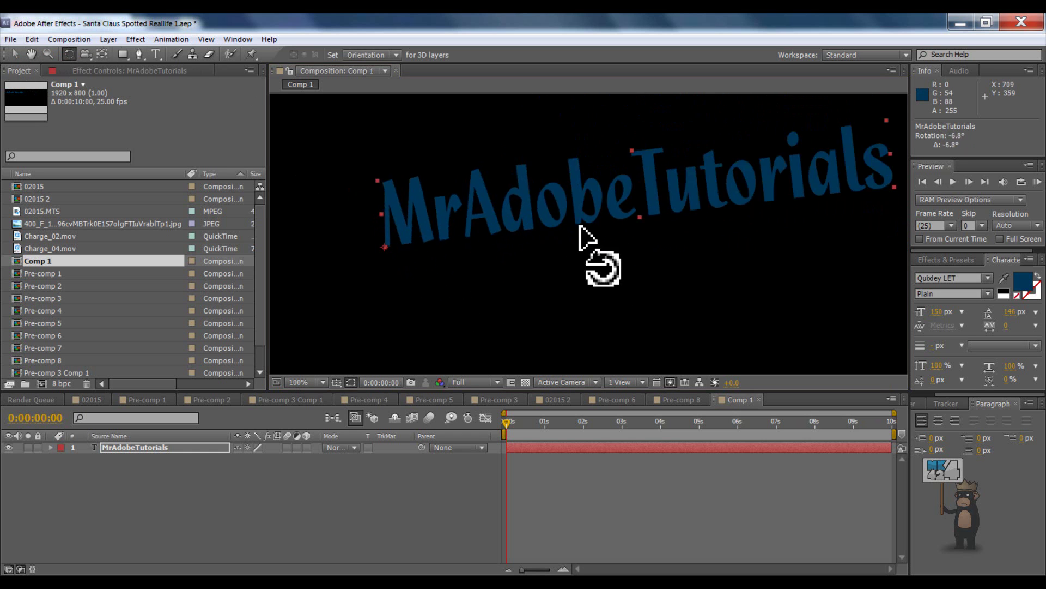
pyautogui.moveTo(579, 225)
pyautogui.mouseDown()
pyautogui.moveTo(554, 187)
pyautogui.moveTo(562, 221)
pyautogui.mouseUp()
pyautogui.hotkey('ctrl', 'z')
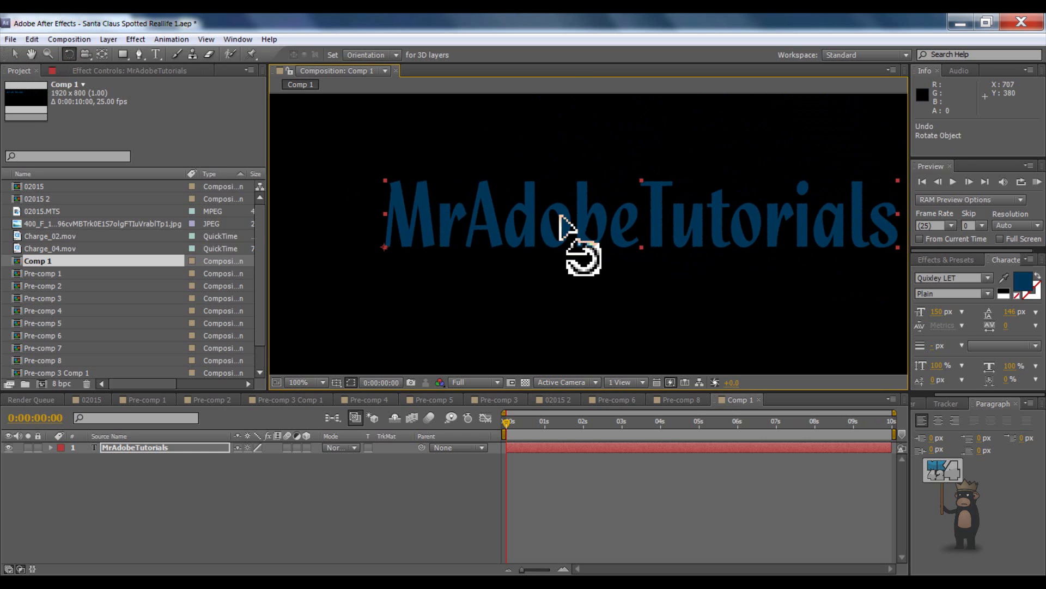
# Move the anchor point to the text's centre, test a spin, and undo back to upright
pyautogui.press('y')
pyautogui.moveTo(393, 245); pyautogui.dragTo(643, 217)
pyautogui.press('w')
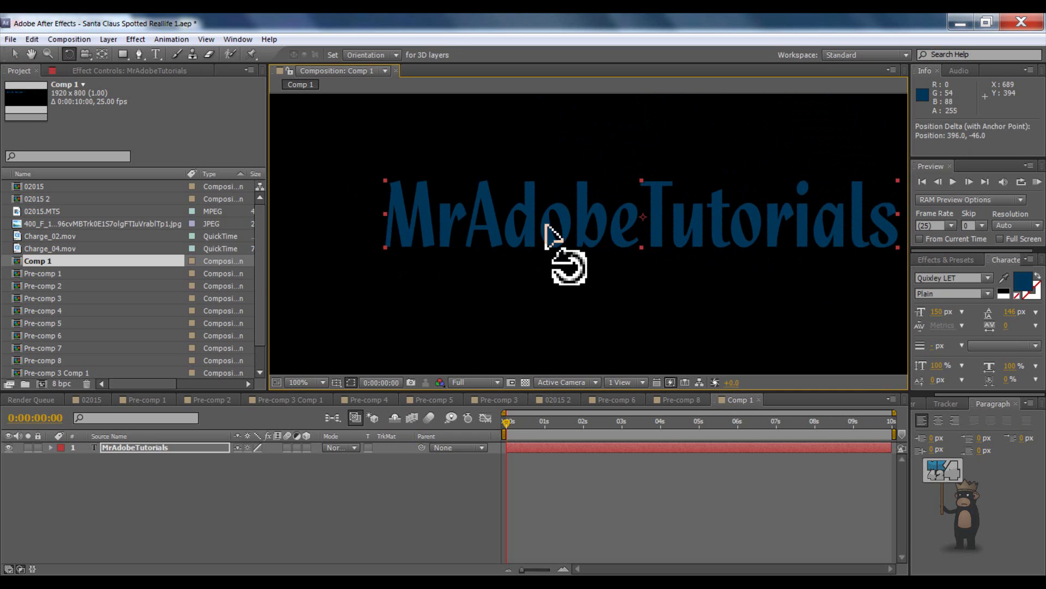
pyautogui.moveTo(533, 224); pyautogui.dragTo(591, 194)
pyautogui.hotkey('ctrl', 'z')
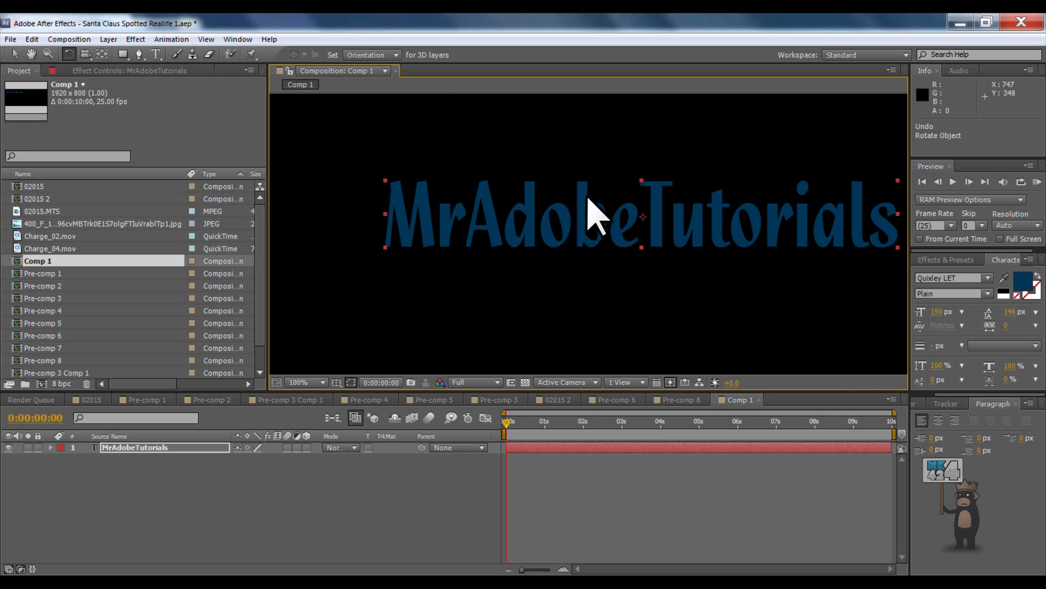
pyautogui.click(32, 39)
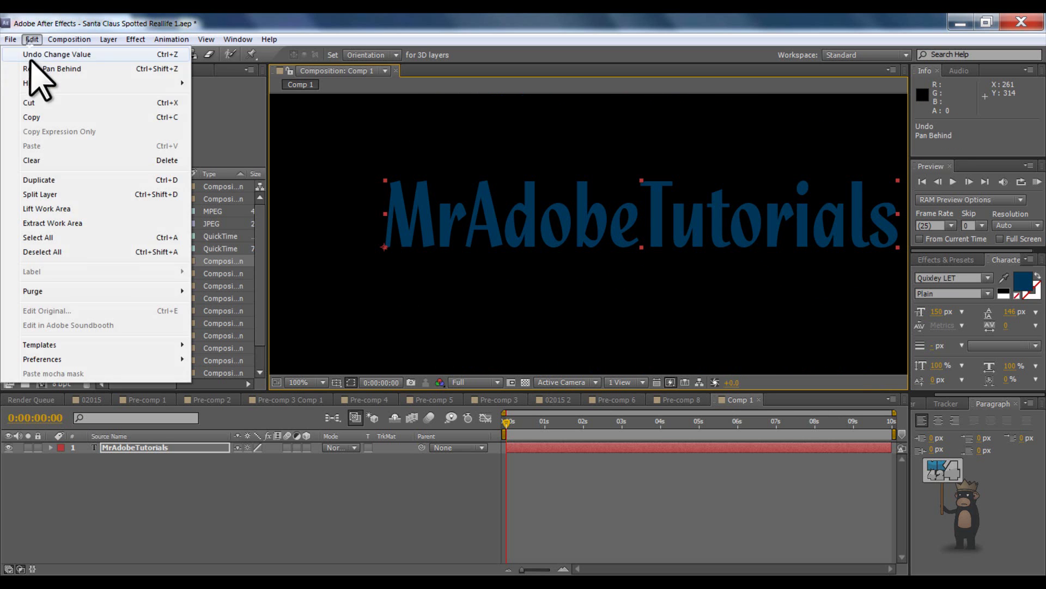
# Redo the Pan Behind anchor move and drag the text up-left to position 494.0, 174.0
pyautogui.click(43, 69)
pyautogui.click(11, 53)
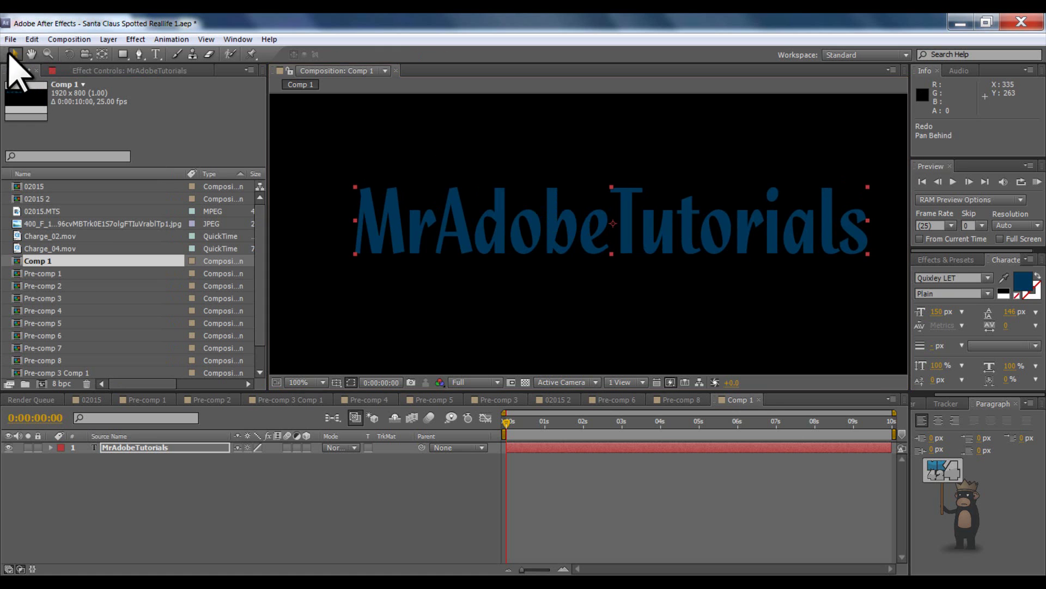
pyautogui.scroll(-4, 552, 187)
pyautogui.scroll(2, 553, 187)
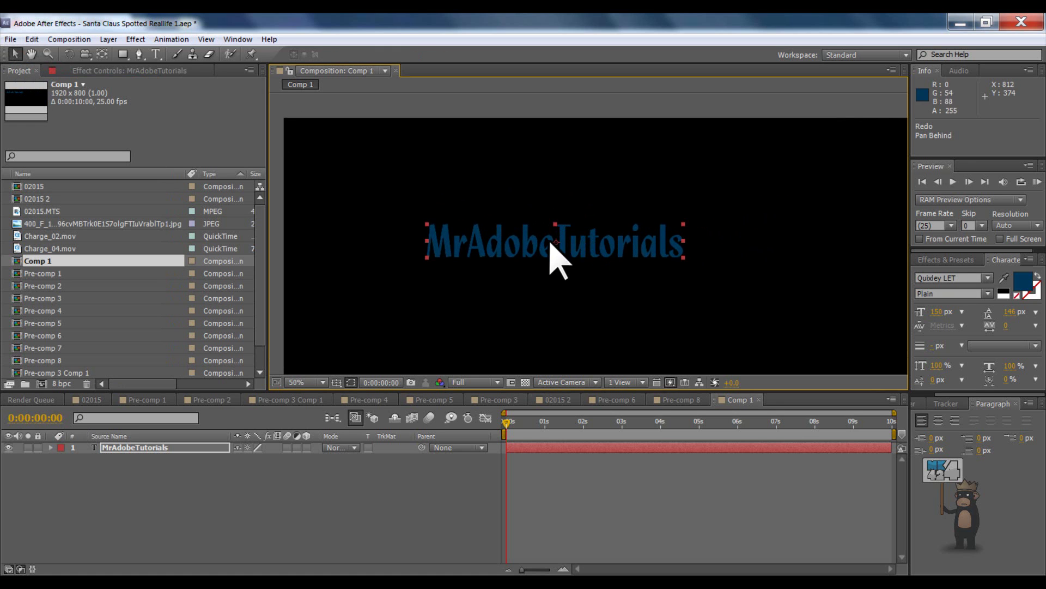
pyautogui.scroll(2, 562, 249)
pyautogui.scroll(-2, 619, 264)
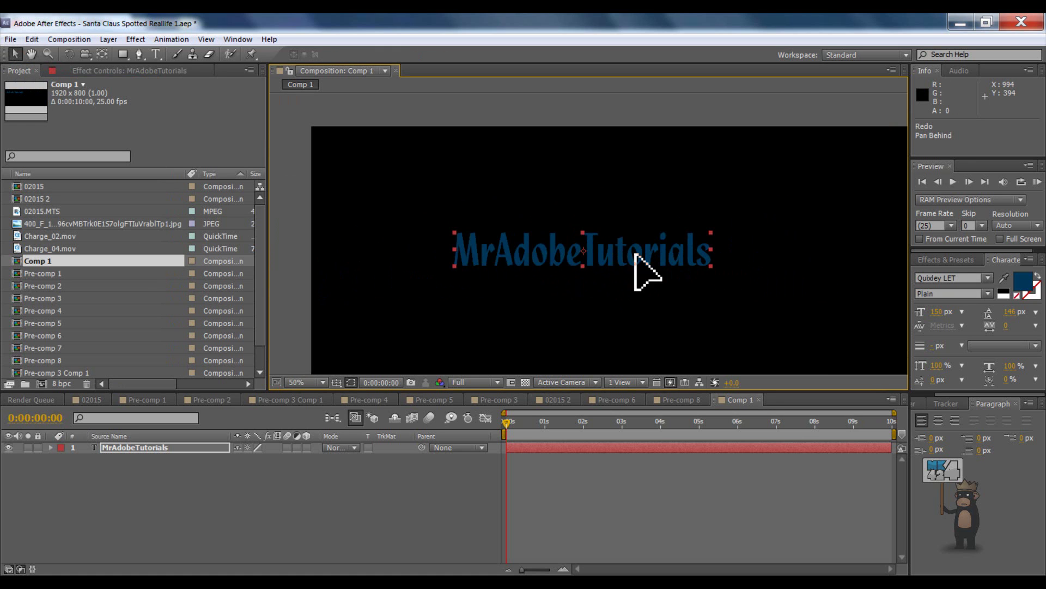
pyautogui.moveTo(636, 253); pyautogui.dragTo(524, 187)
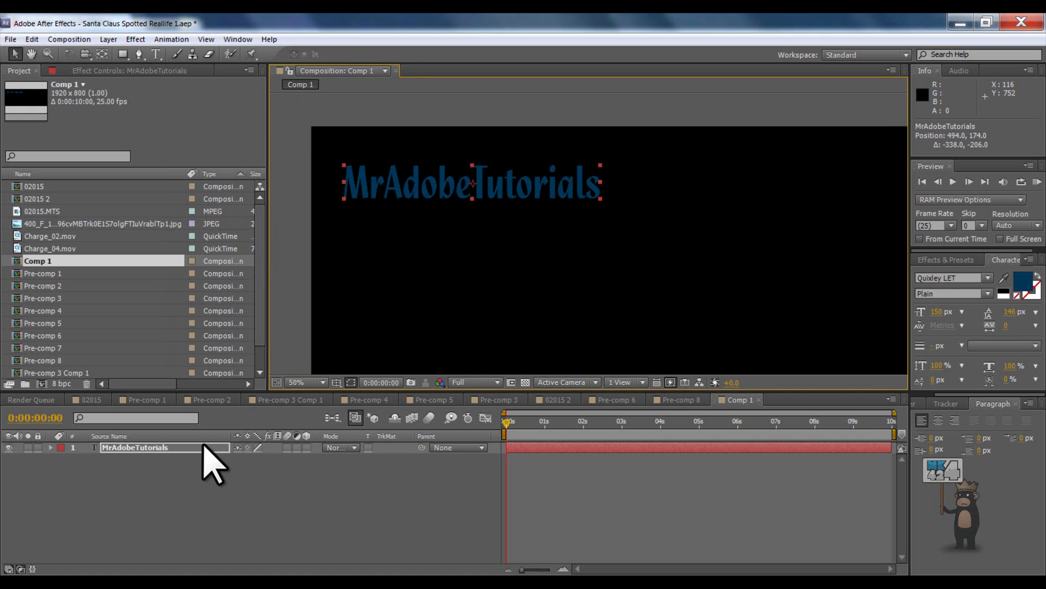
pyautogui.moveTo(502, 268); pyautogui.dragTo(489, 269)
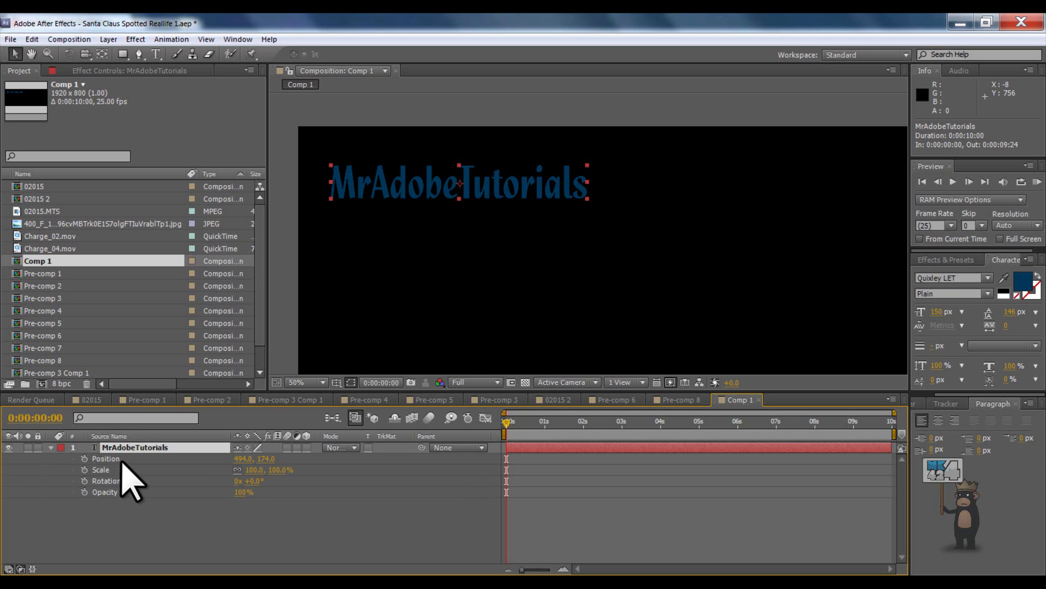
pyautogui.moveTo(531, 277)
pyautogui.mouseDown()
pyautogui.moveTo(463, 283)
pyautogui.moveTo(448, 269)
pyautogui.moveTo(524, 273)
pyautogui.mouseUp()
pyautogui.moveTo(479, 229); pyautogui.dragTo(476, 224)
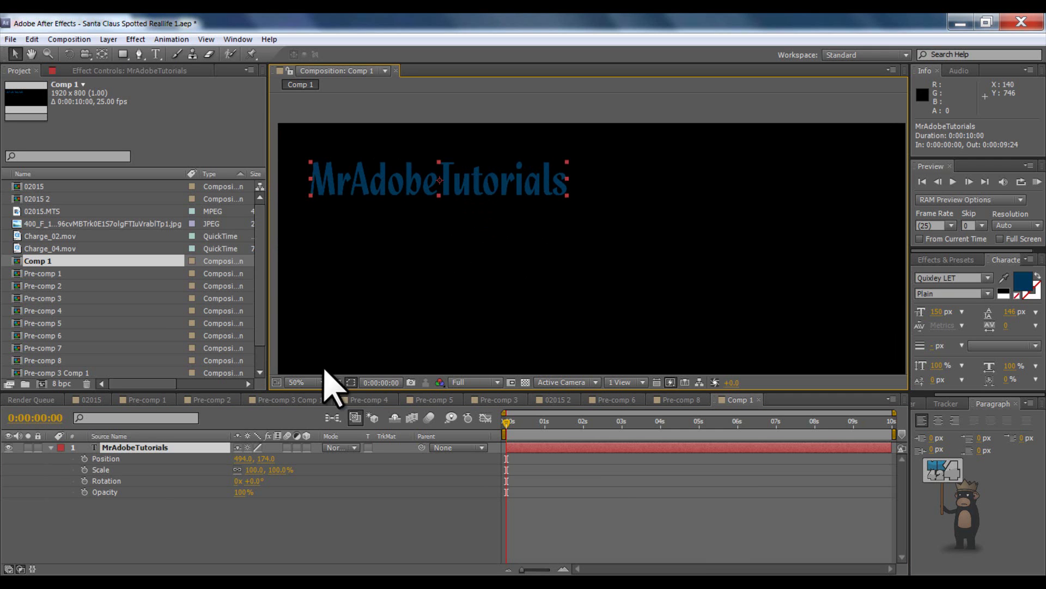
pyautogui.moveTo(507, 421); pyautogui.dragTo(432, 479)
pyautogui.moveTo(518, 242); pyautogui.dragTo(509, 232)
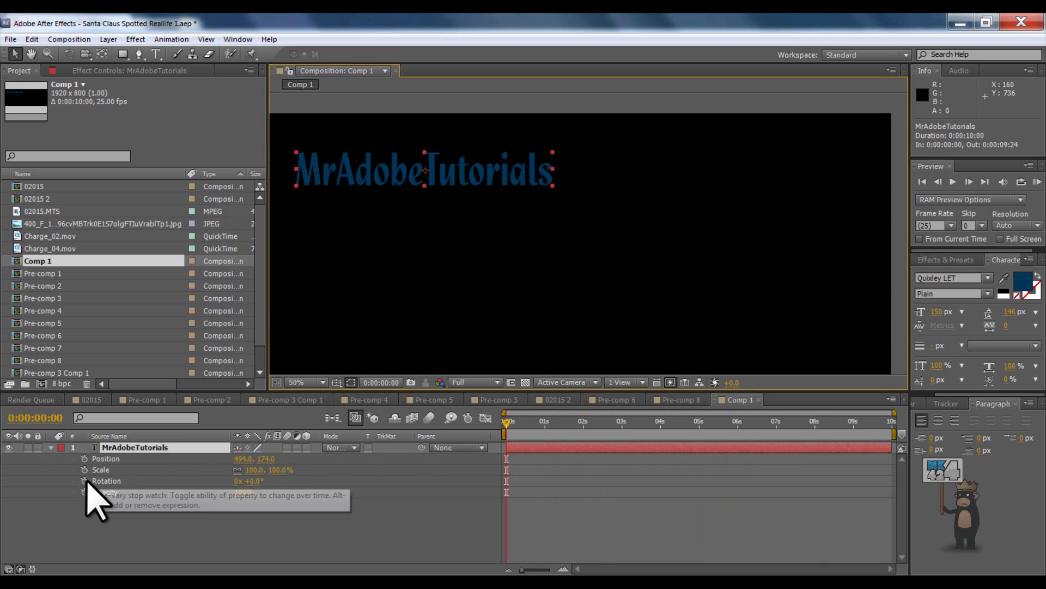
pyautogui.moveTo(479, 278); pyautogui.dragTo(487, 287)
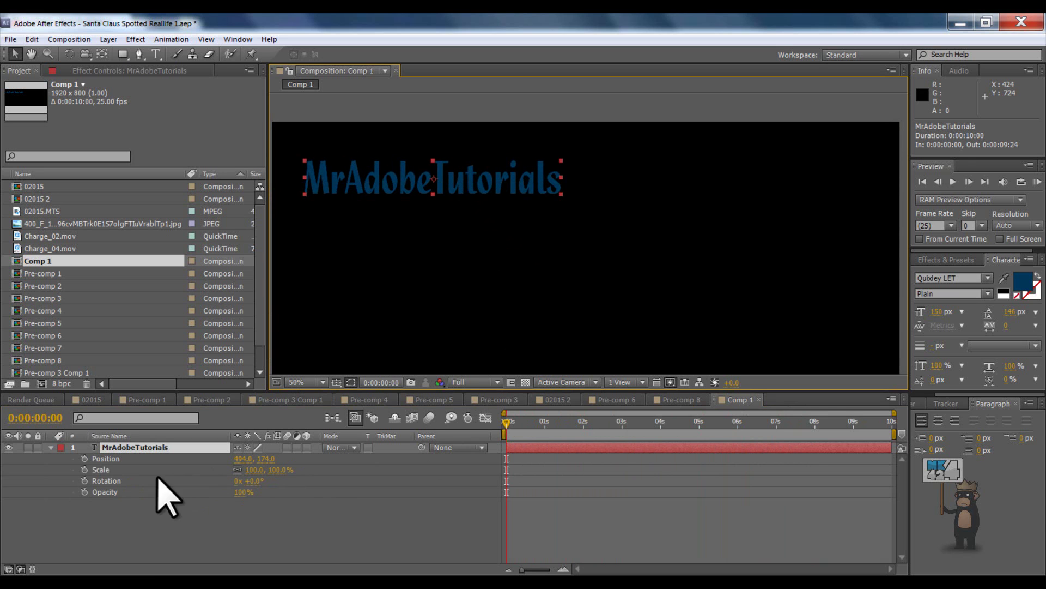
# Add 0:00:00:00 keyframes for Position, Scale, Rotation and Opacity, then move to 0:00:01:00
pyautogui.click(84, 459)
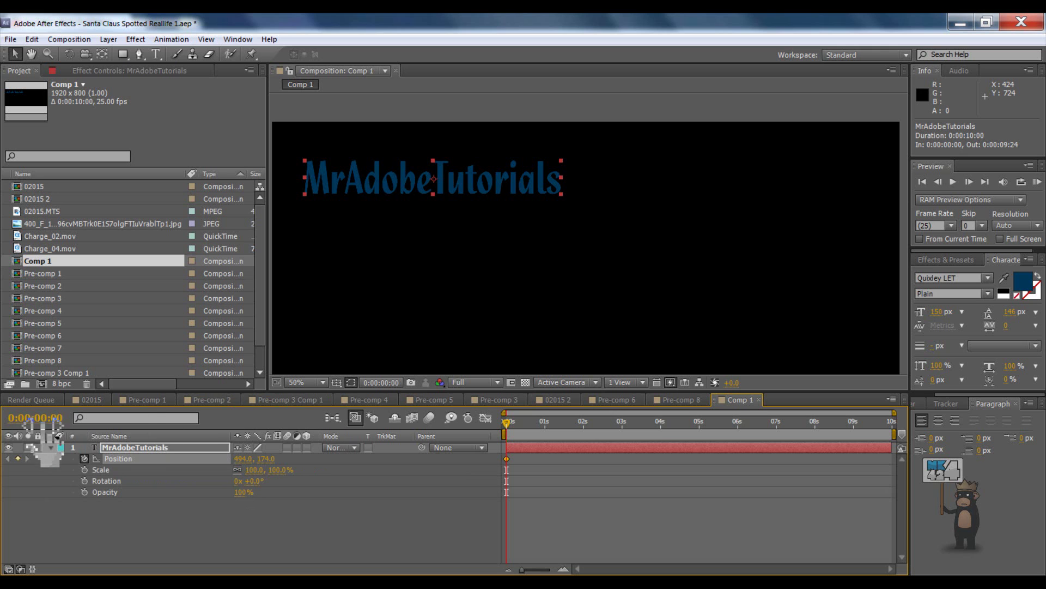
pyautogui.click(84, 470)
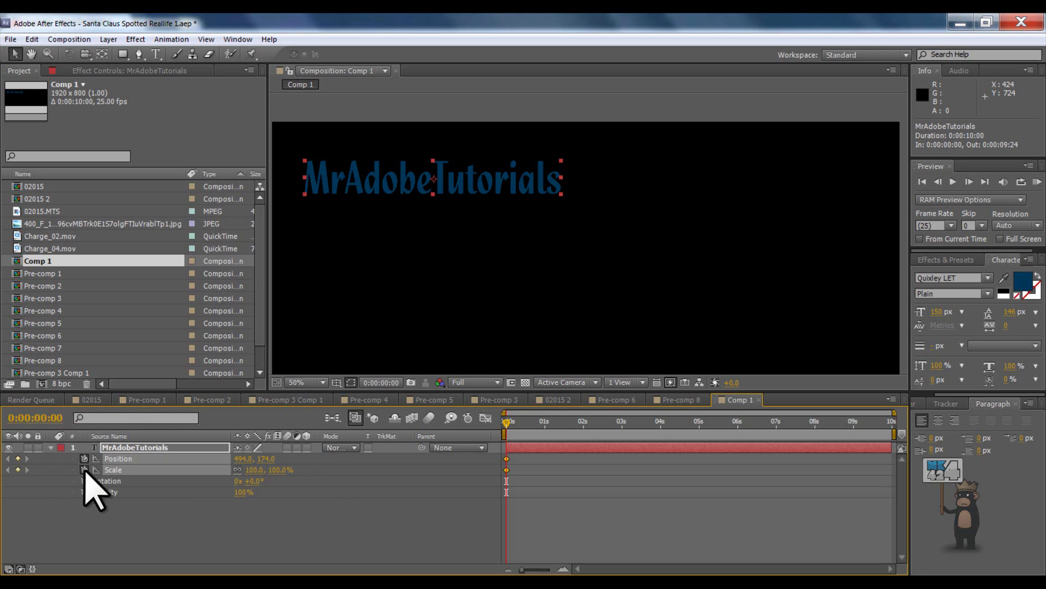
pyautogui.click(83, 481)
pyautogui.click(84, 492)
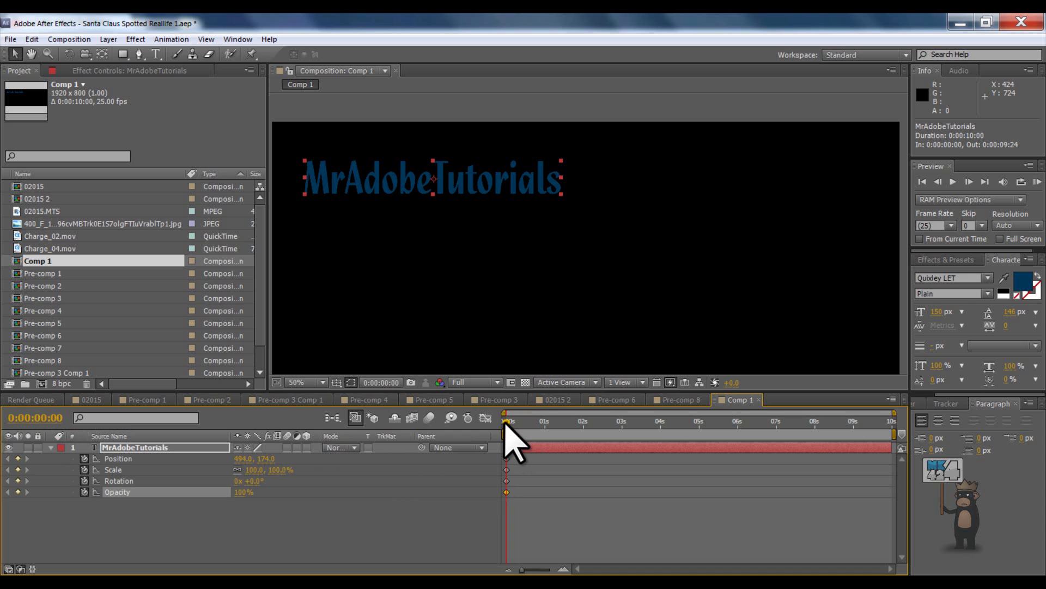
pyautogui.moveTo(511, 423); pyautogui.dragTo(526, 432)
# At one second, drag the text down-right to 1244.0, 528.0, creating a diagonal Position keyframe
pyautogui.click(326, 462)
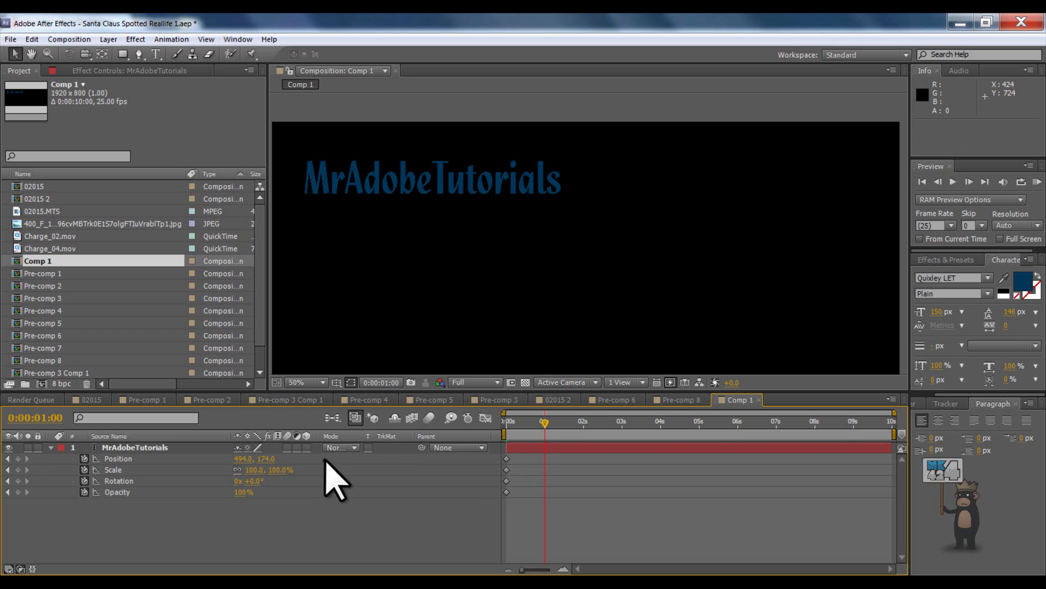
pyautogui.click(404, 190)
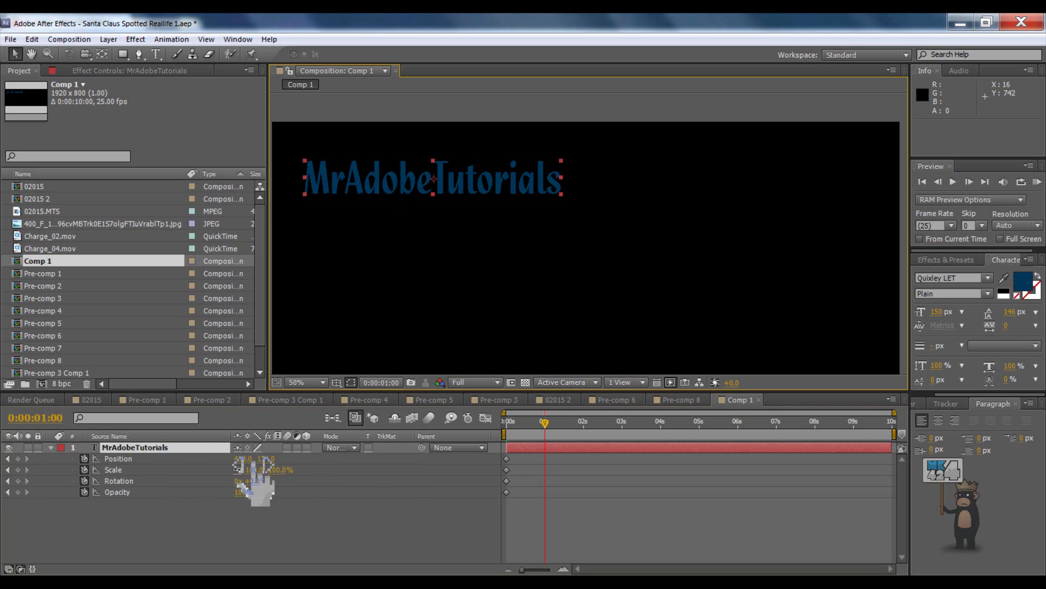
pyautogui.moveTo(401, 193); pyautogui.dragTo(648, 305)
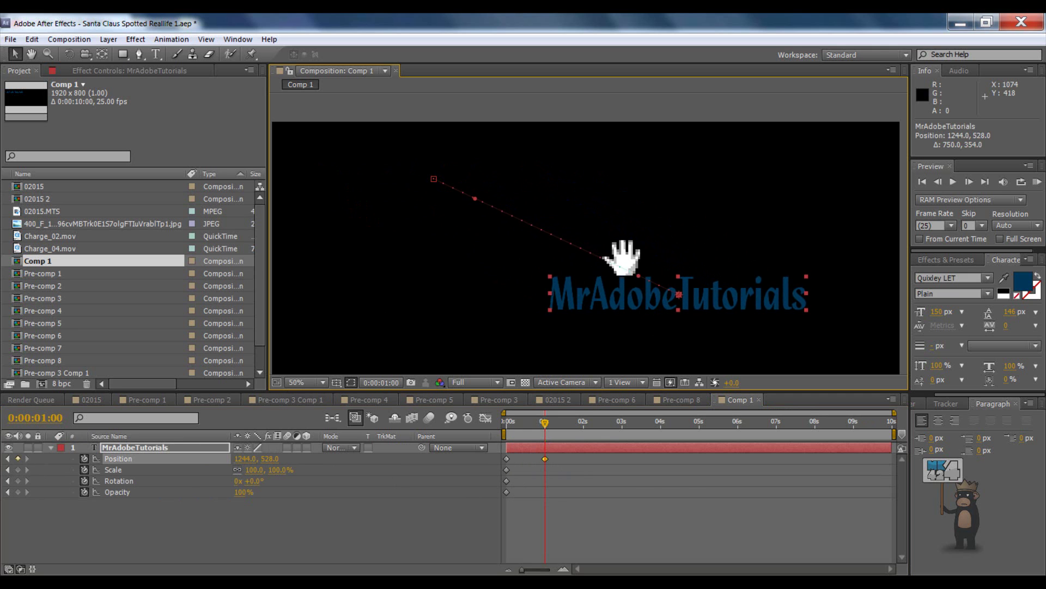
pyautogui.moveTo(626, 256); pyautogui.dragTo(612, 240)
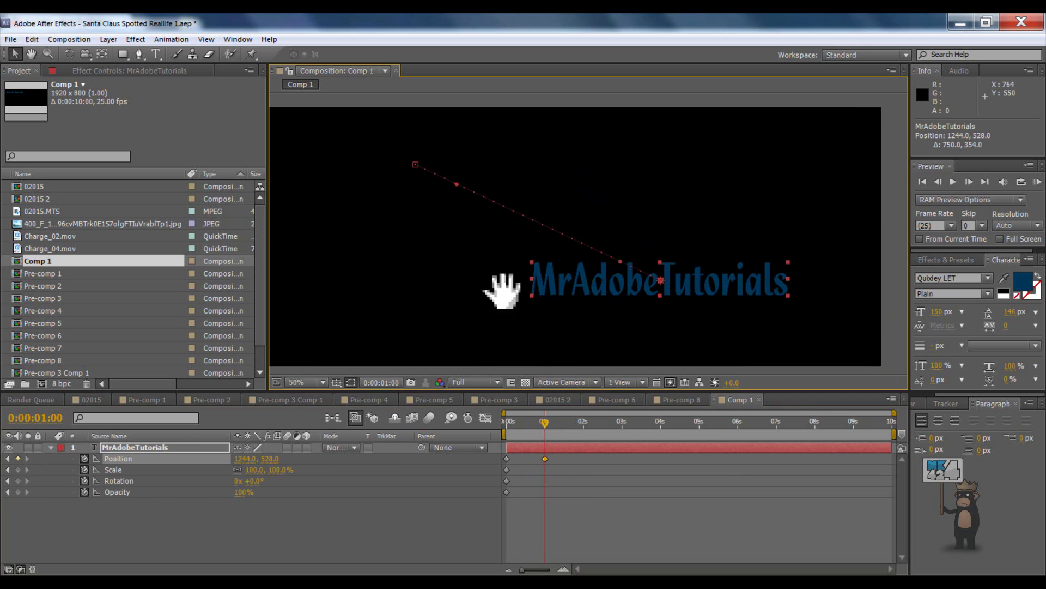
pyautogui.moveTo(502, 287); pyautogui.dragTo(506, 304)
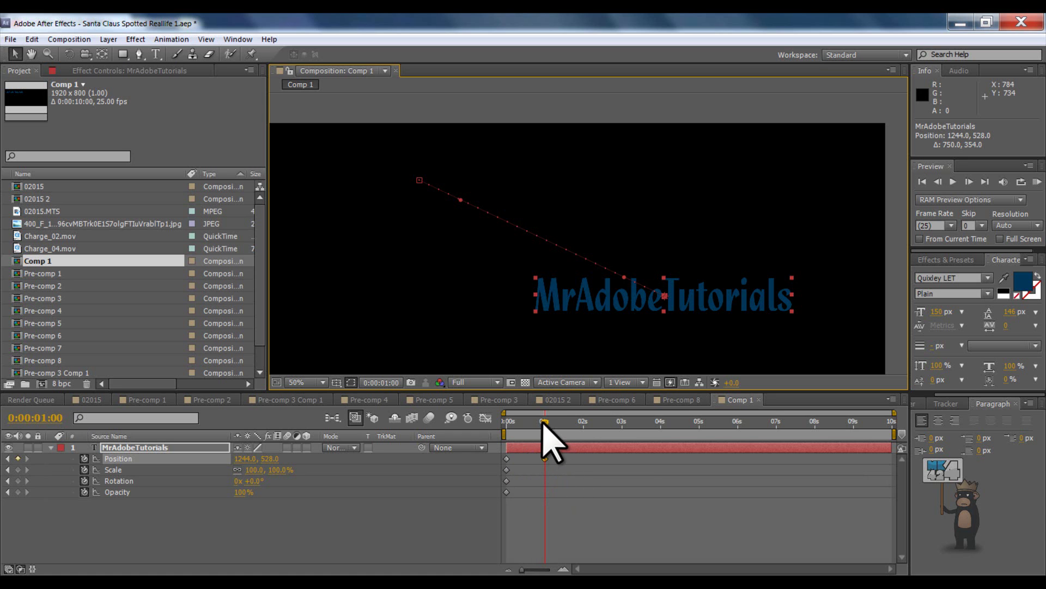
pyautogui.scroll(4, 533, 245)
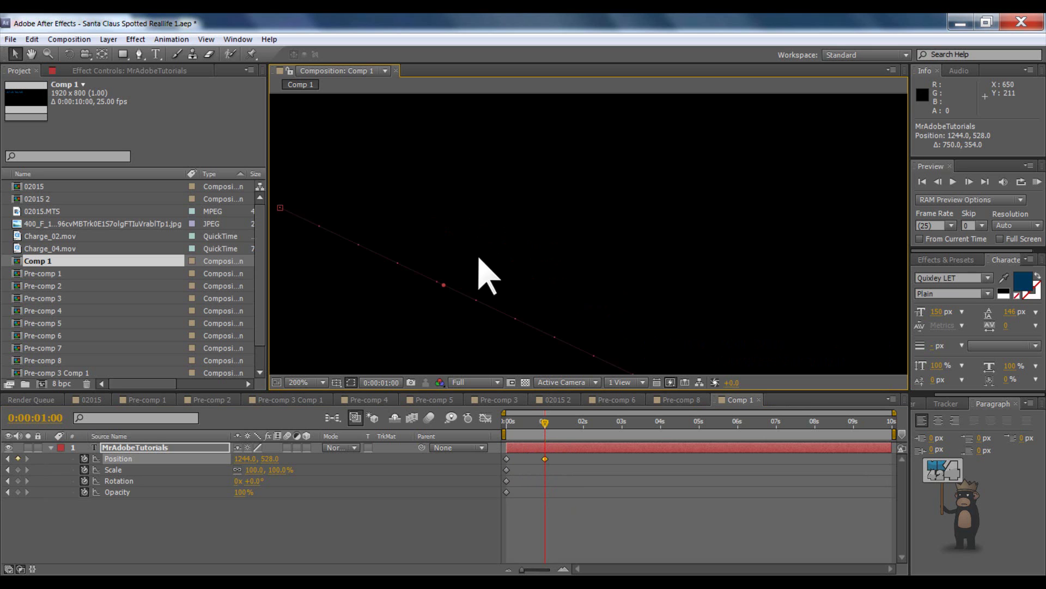
pyautogui.moveTo(486, 275); pyautogui.dragTo(683, 255)
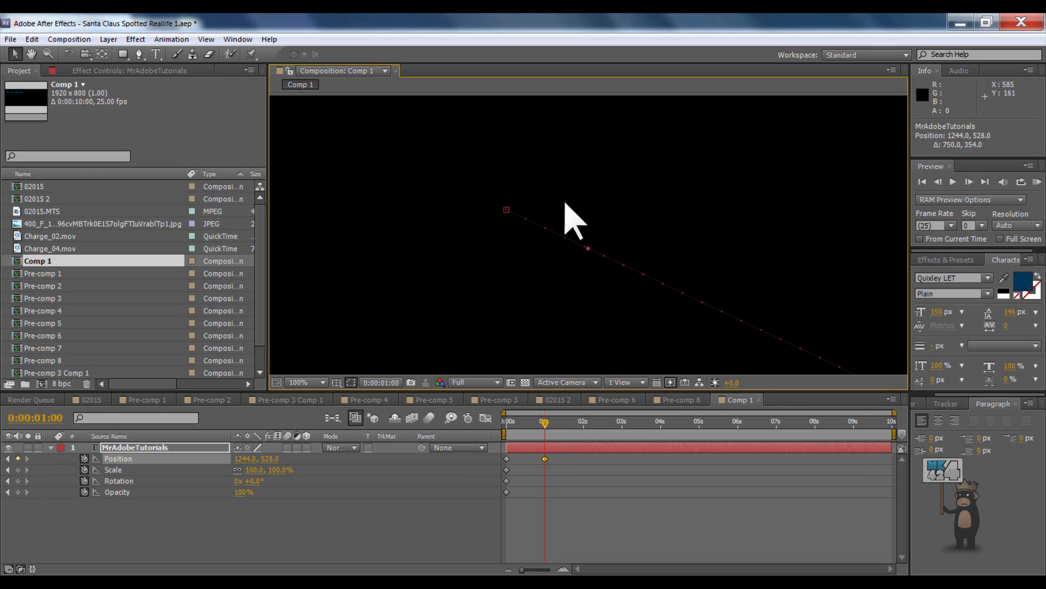
pyautogui.scroll(-6, 565, 222)
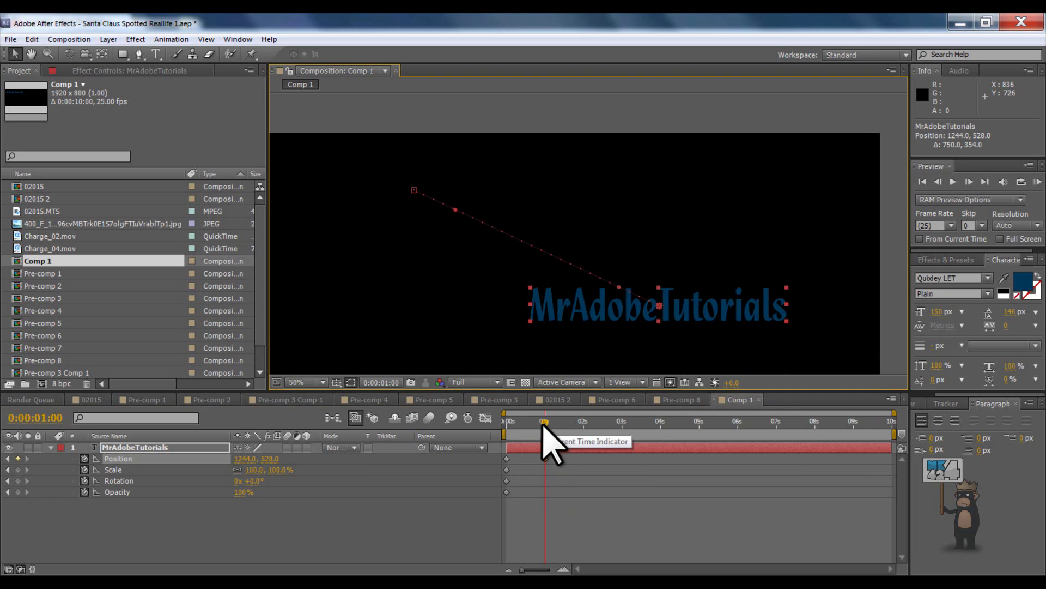
pyautogui.moveTo(543, 425); pyautogui.dragTo(523, 439)
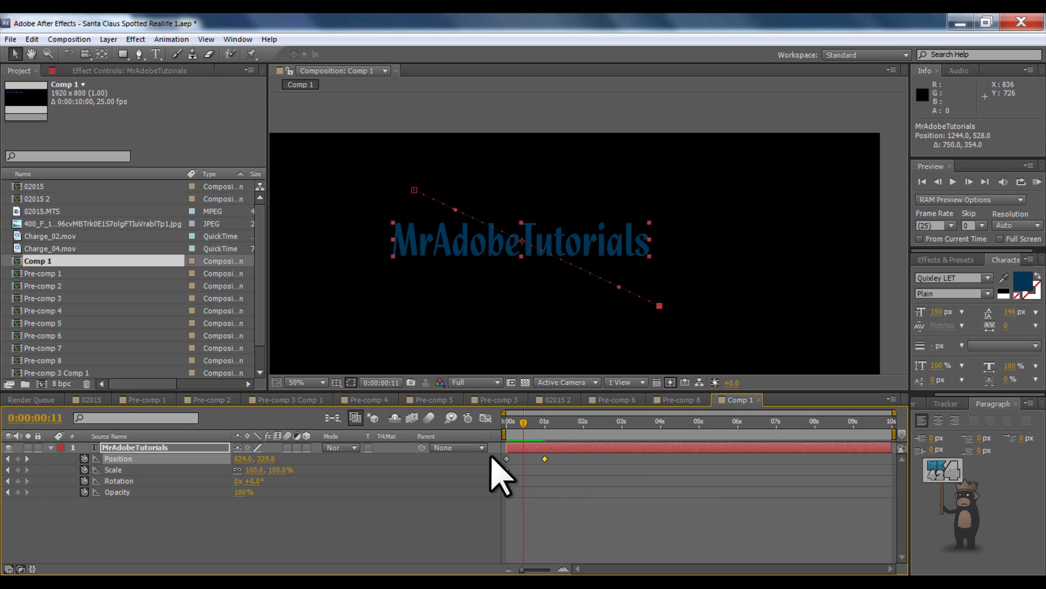
# Add a smaller Scale keyframe at 0:00:01:00 and set the starting Scale to 100%
pyautogui.click(27, 458)
pyautogui.click(145, 450)
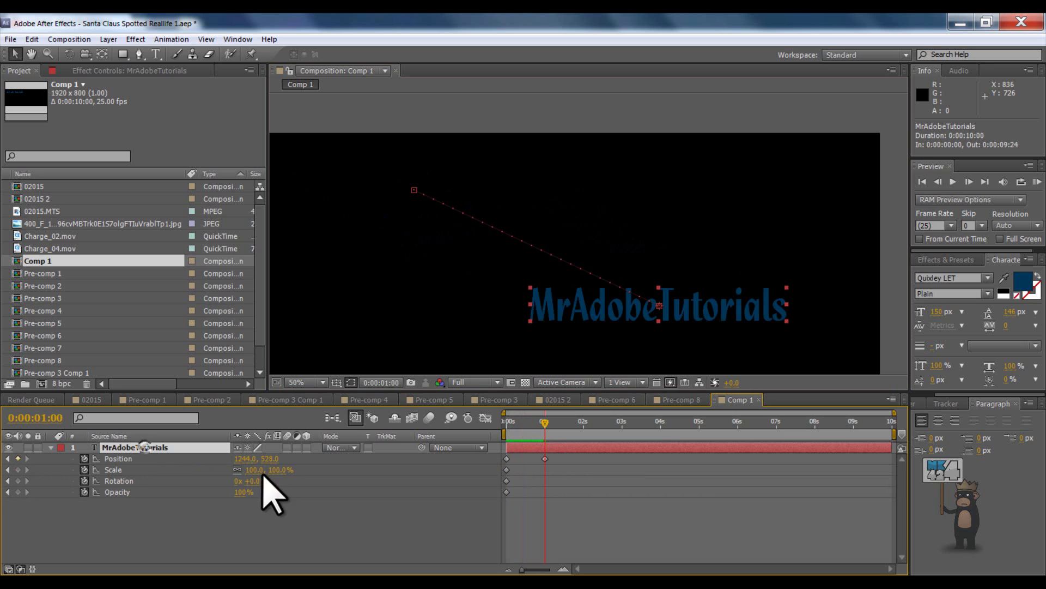
pyautogui.moveTo(280, 472); pyautogui.dragTo(262, 490)
pyautogui.moveTo(544, 422); pyautogui.dragTo(507, 423)
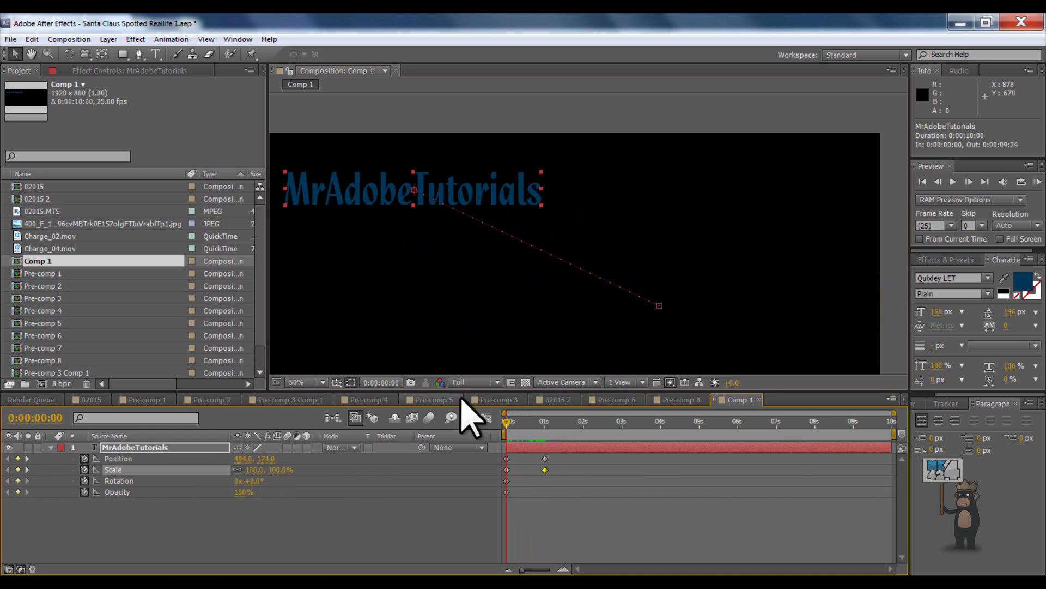
pyautogui.moveTo(539, 207)
pyautogui.mouseDown()
pyautogui.moveTo(516, 210)
pyautogui.moveTo(547, 209)
pyautogui.moveTo(514, 191)
pyautogui.moveTo(500, 219)
pyautogui.moveTo(524, 214)
pyautogui.mouseUp()
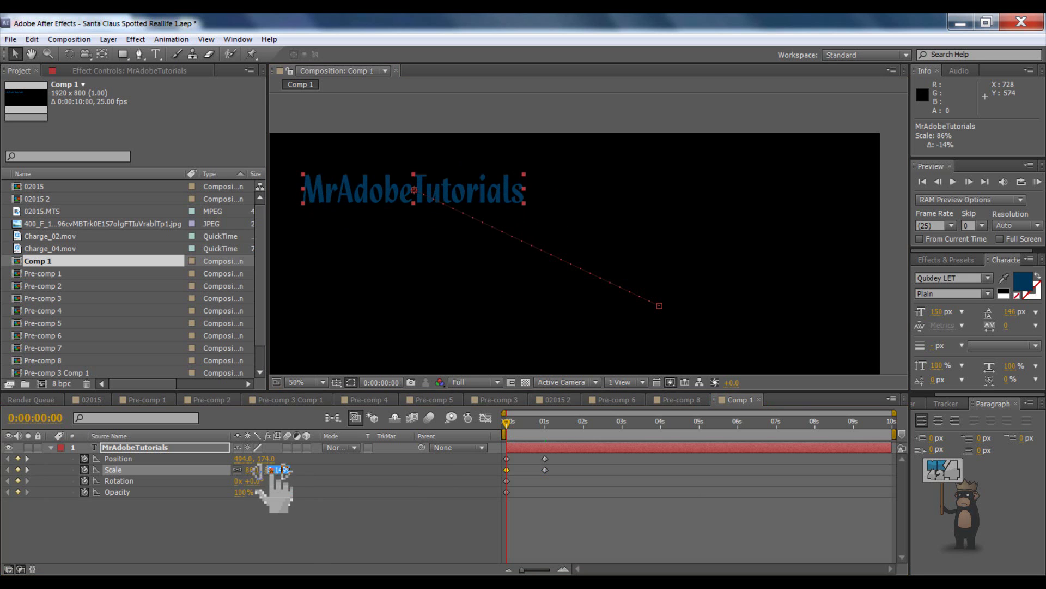
pyautogui.press('Return')
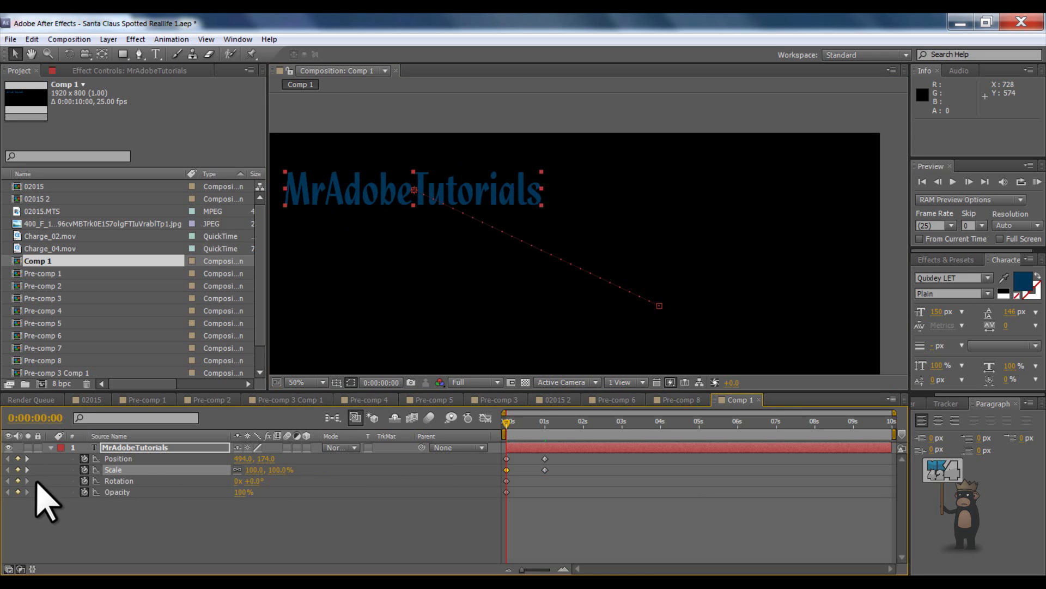
# Scrub the MrAdobeTutorials text layer's Rotation to try turning it around
pyautogui.moveTo(247, 481); pyautogui.dragTo(296, 483)
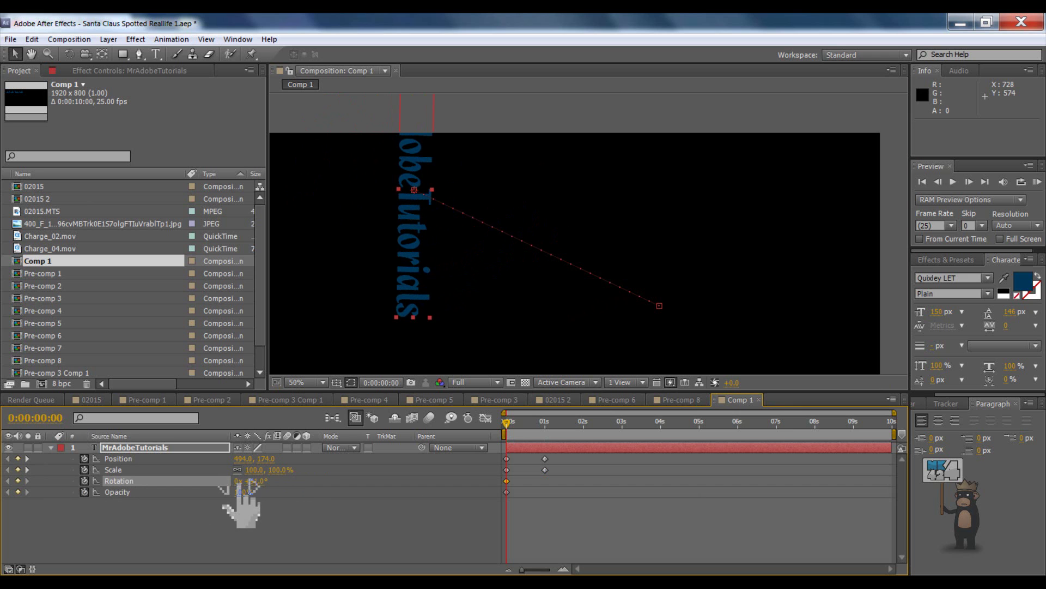
pyautogui.moveTo(265, 480); pyautogui.dragTo(376, 503)
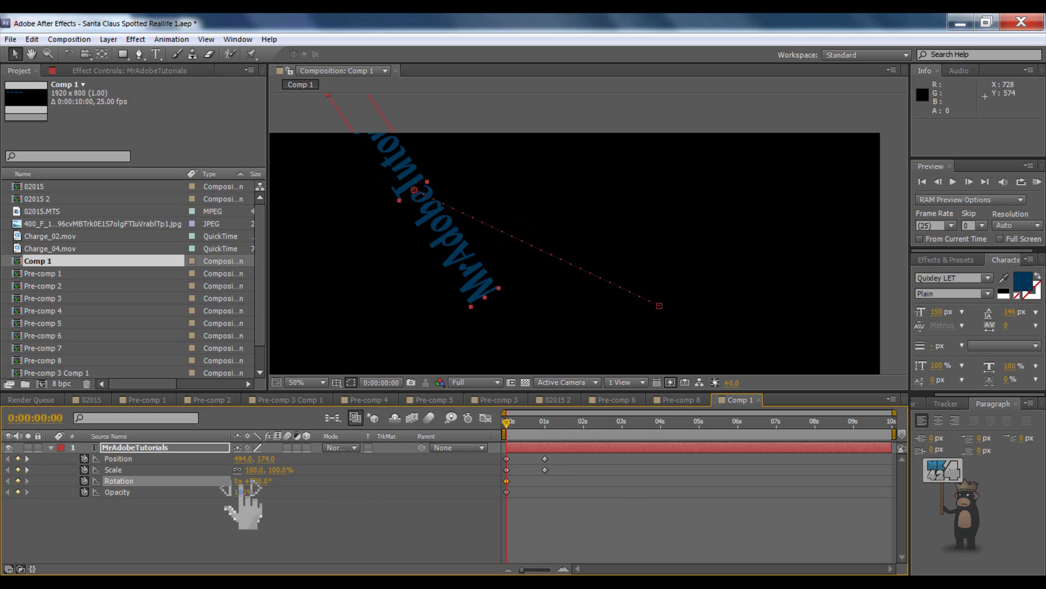
pyautogui.moveTo(261, 481)
pyautogui.mouseDown()
pyautogui.moveTo(280, 471)
pyautogui.moveTo(311, 491)
pyautogui.moveTo(353, 495)
pyautogui.moveTo(264, 497)
pyautogui.moveTo(250, 492)
pyautogui.moveTo(373, 501)
pyautogui.moveTo(245, 515)
pyautogui.moveTo(262, 480)
pyautogui.mouseUp()
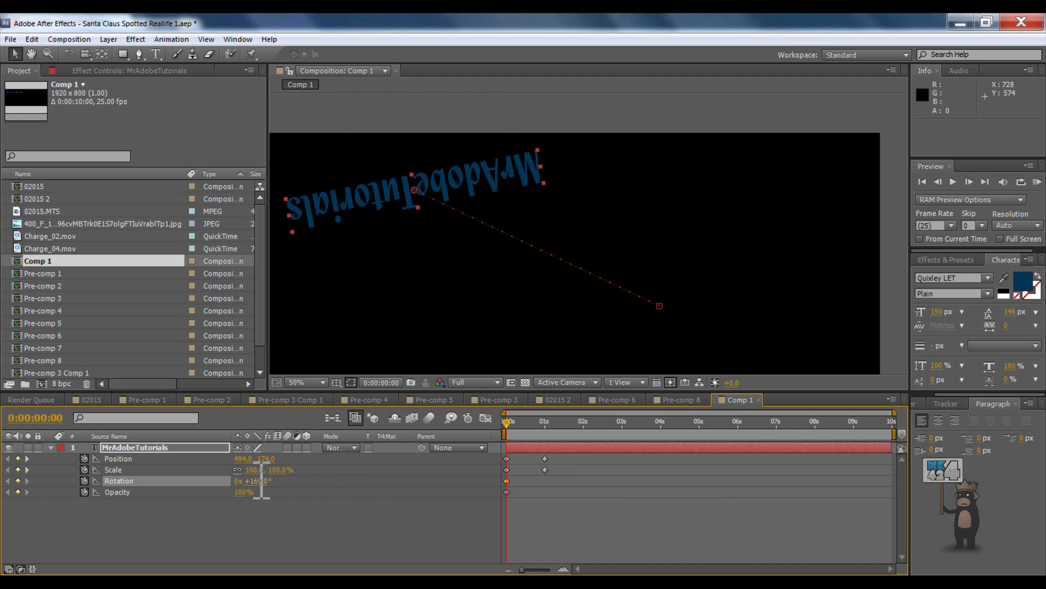
# Keyframe Rotation at 0 at 0s and 360 (1x+0.0°) at 1s, then preview the spin
pyautogui.write('0')
pyautogui.click(257, 542)
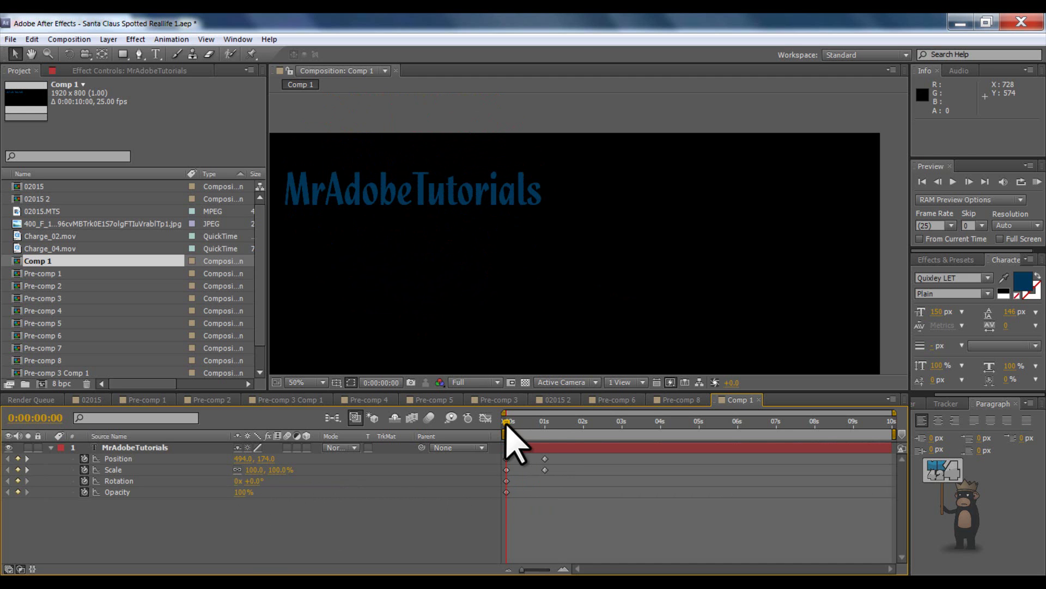
pyautogui.moveTo(507, 425); pyautogui.dragTo(523, 425)
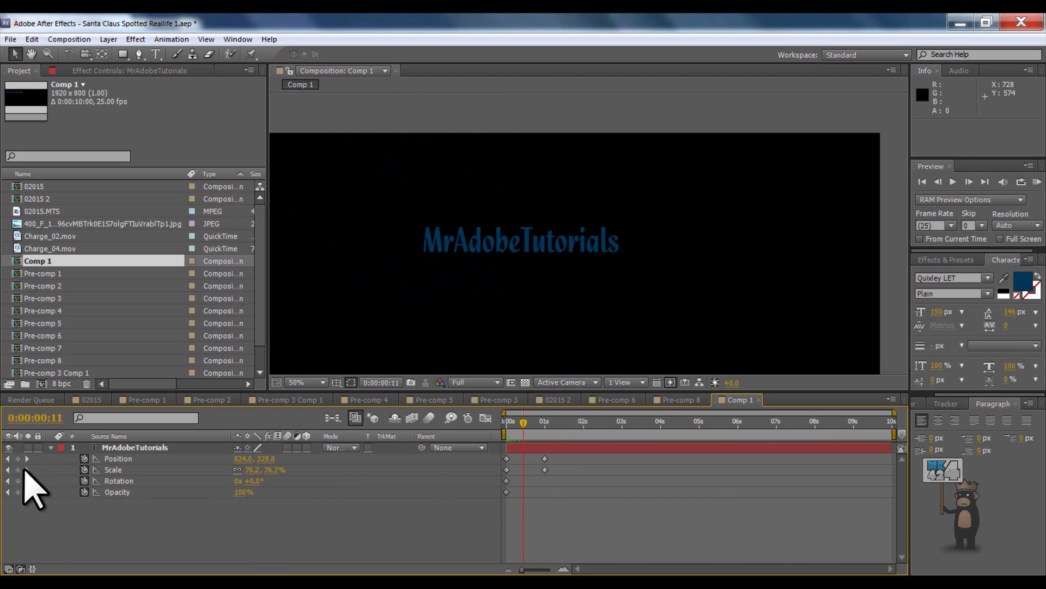
pyautogui.click(26, 469)
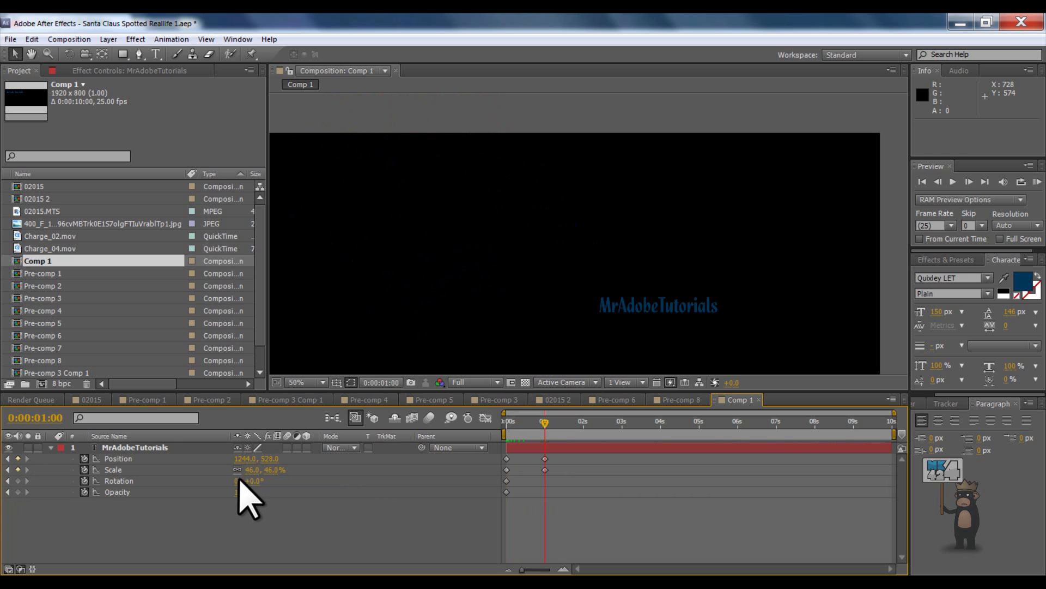
pyautogui.write('360')
pyautogui.click(276, 551)
pyautogui.moveTo(545, 423); pyautogui.dragTo(506, 423)
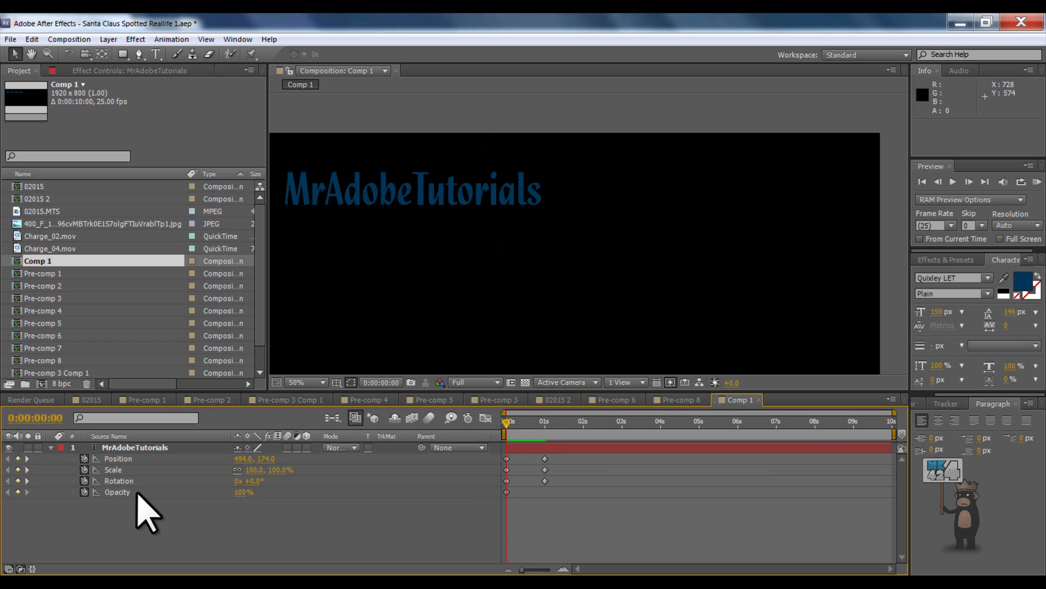
# Add an Opacity keyframe at 1s scrubbed down to 18%, then return to 0s
pyautogui.click(27, 481)
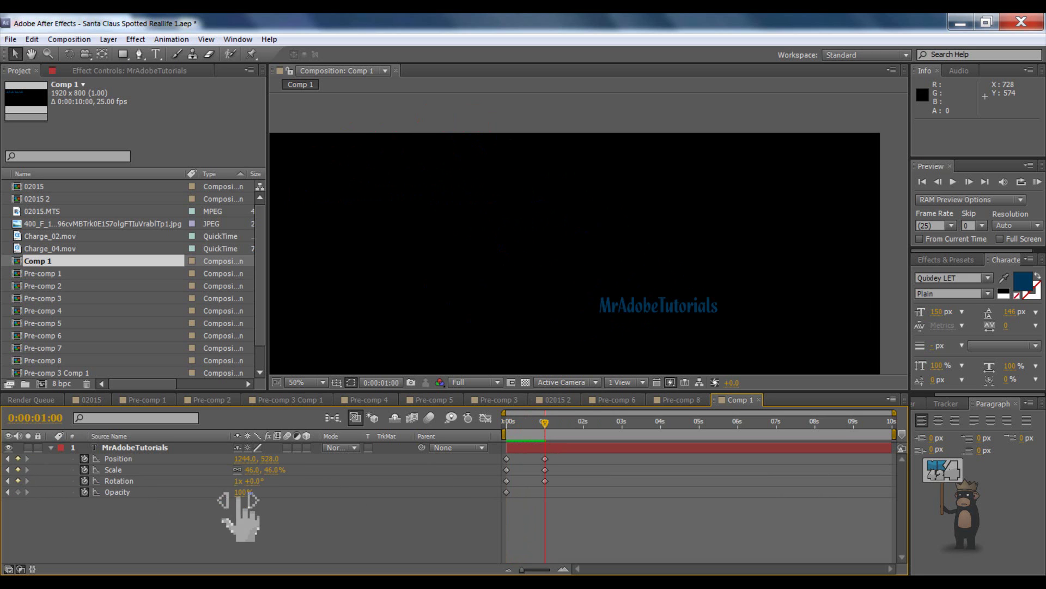
pyautogui.moveTo(243, 493)
pyautogui.mouseDown()
pyautogui.moveTo(279, 494)
pyautogui.moveTo(235, 500)
pyautogui.mouseUp()
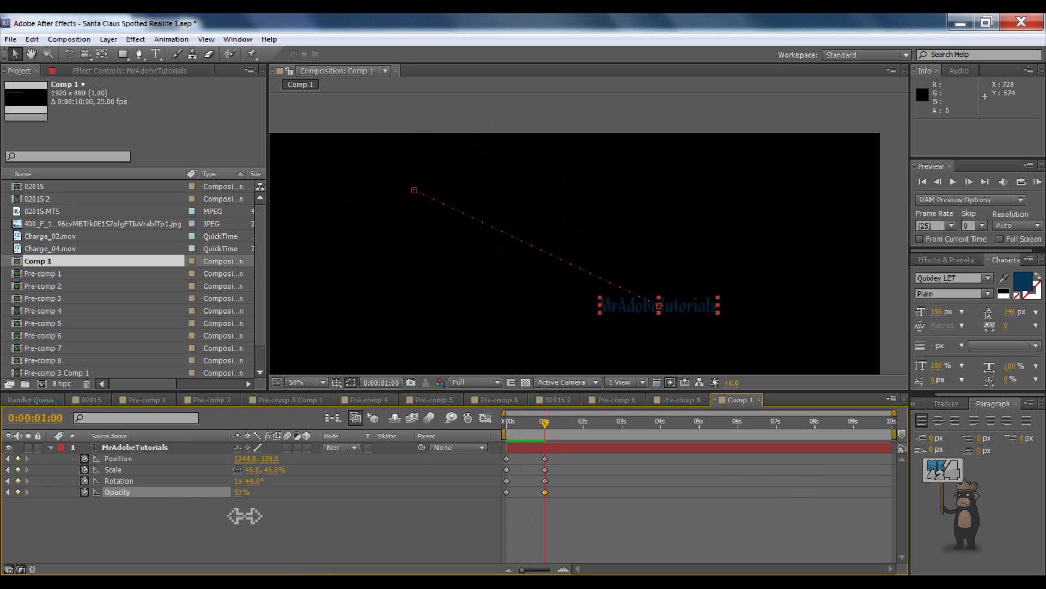
pyautogui.moveTo(318, 511); pyautogui.dragTo(391, 531)
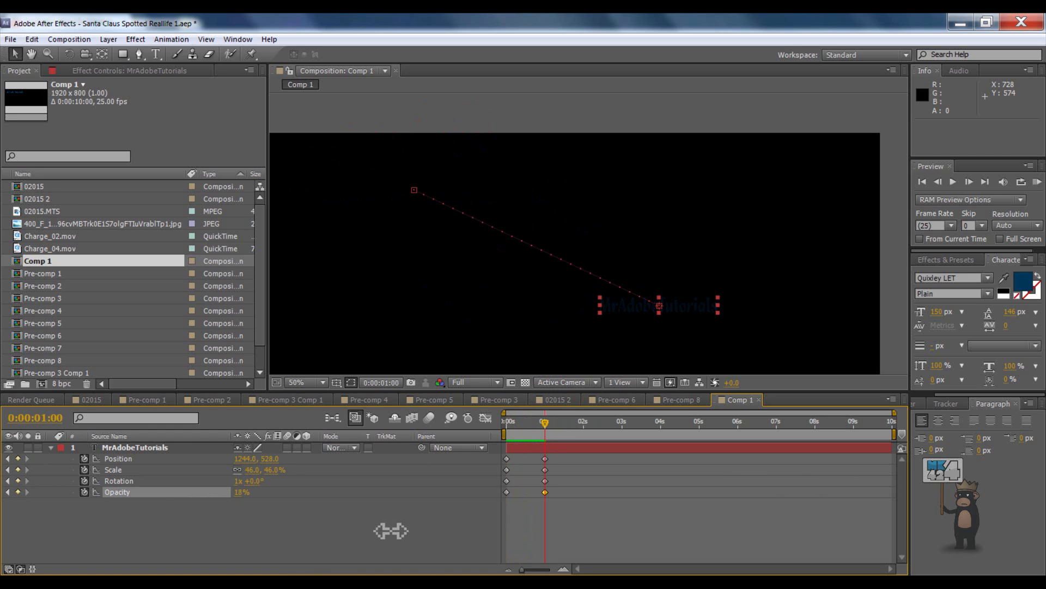
pyautogui.click(427, 542)
pyautogui.moveTo(547, 420); pyautogui.dragTo(504, 424)
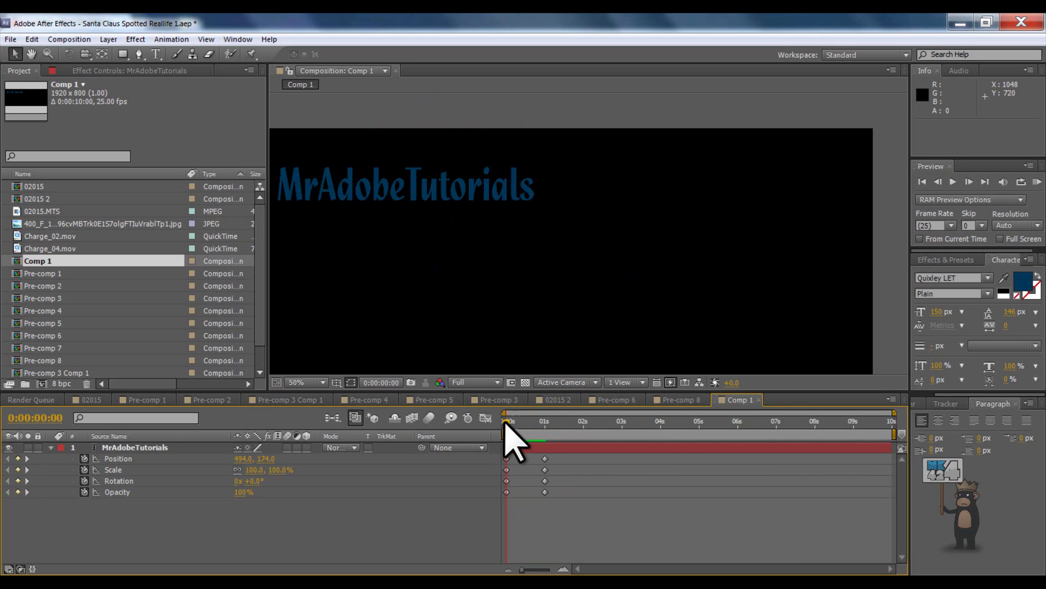
# Turn on motion blur for the MrAdobeTutorials layer and duplicate it with Ctrl+D
pyautogui.click(201, 449)
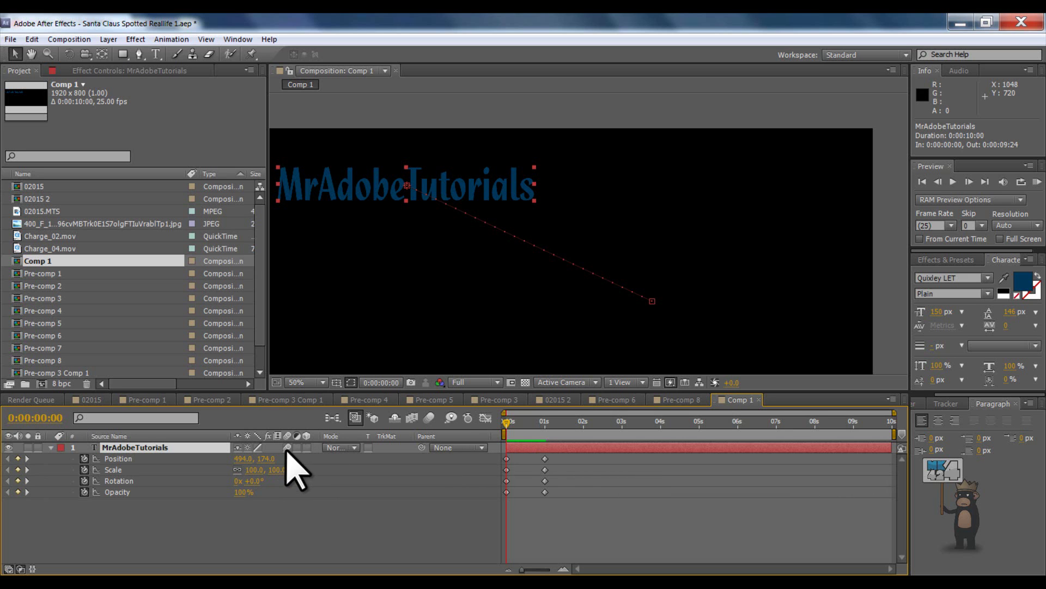
pyautogui.click(430, 418)
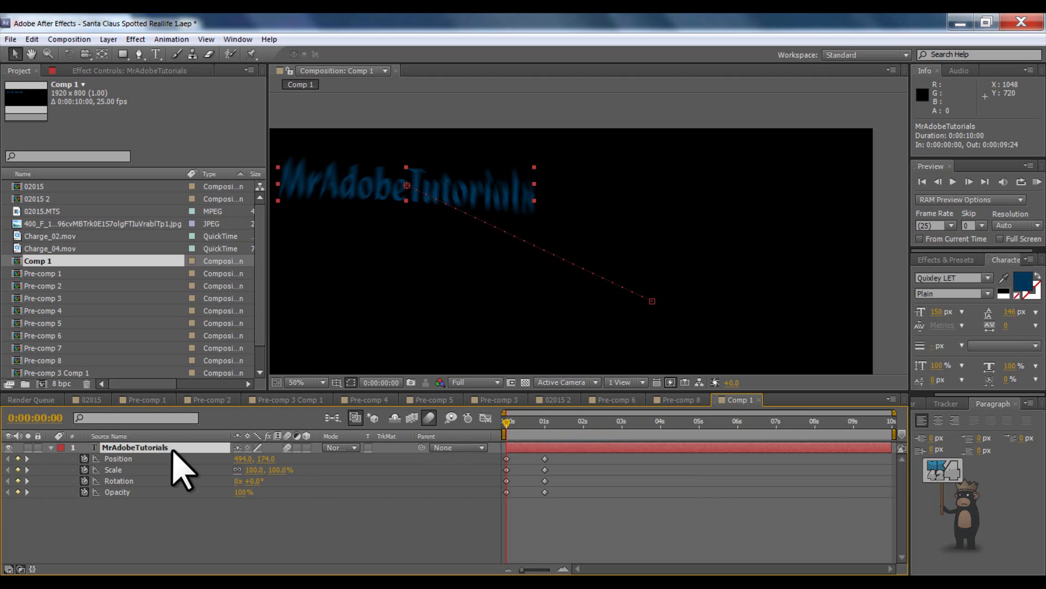
pyautogui.hotkey('ctrl', 'd')
pyautogui.hotkey('ctrl', 'd')
pyautogui.hotkey('ctrl', 'd')
pyautogui.hotkey('ctrl', 'd')
pyautogui.hotkey('ctrl', 'd')
pyautogui.hotkey('ctrl', 'd')
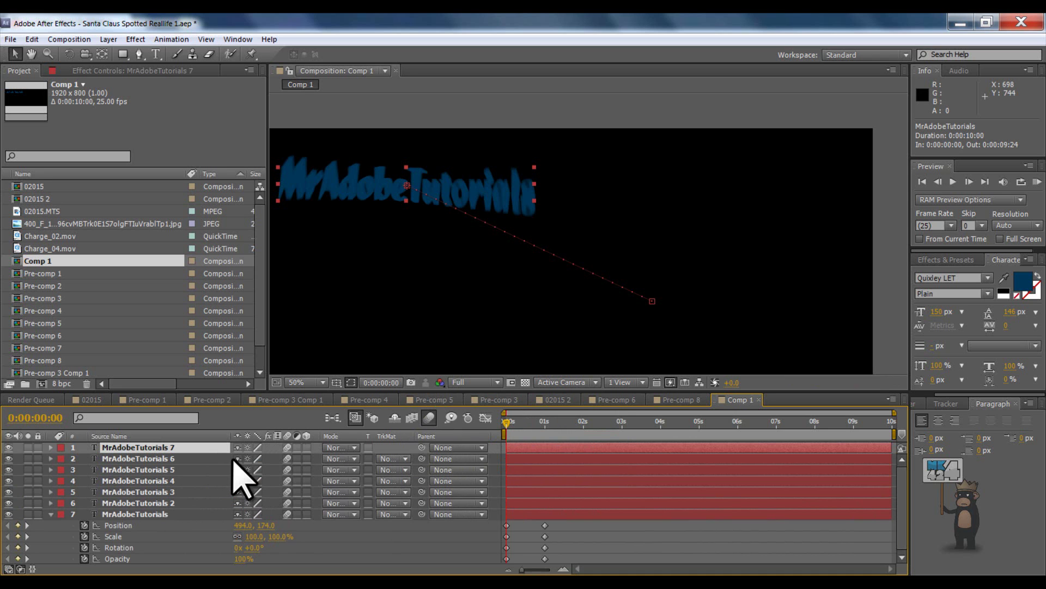
pyautogui.click(527, 421)
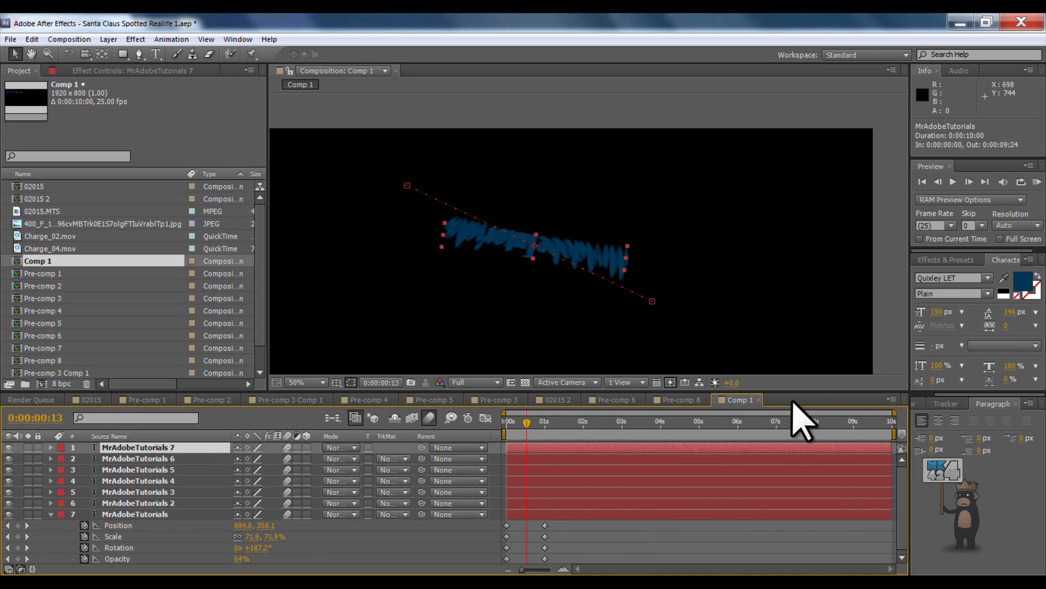
pyautogui.click(923, 182)
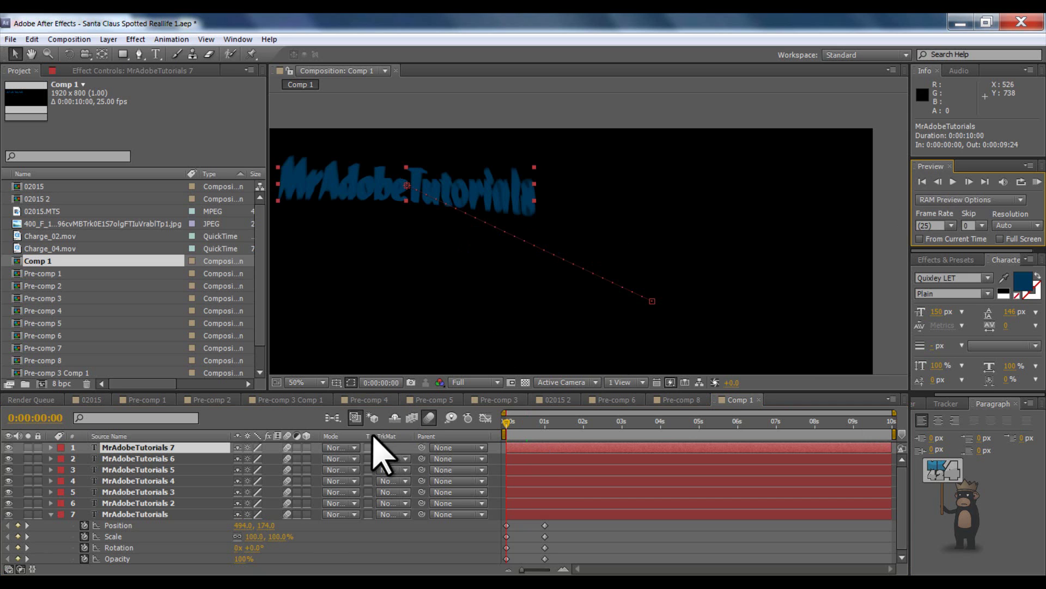
pyautogui.click(429, 418)
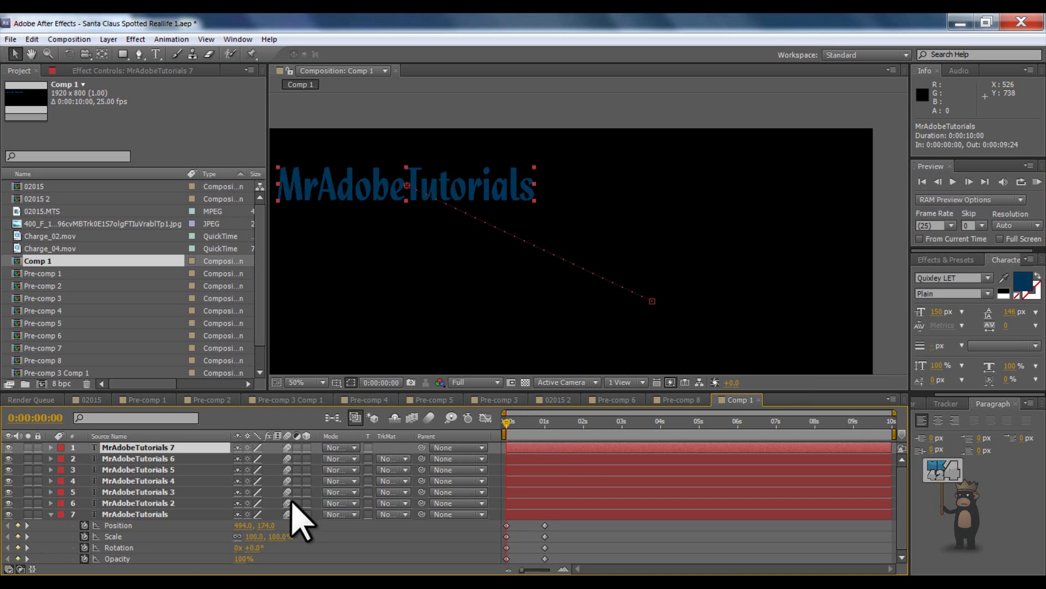
pyautogui.moveTo(505, 420); pyautogui.dragTo(481, 434)
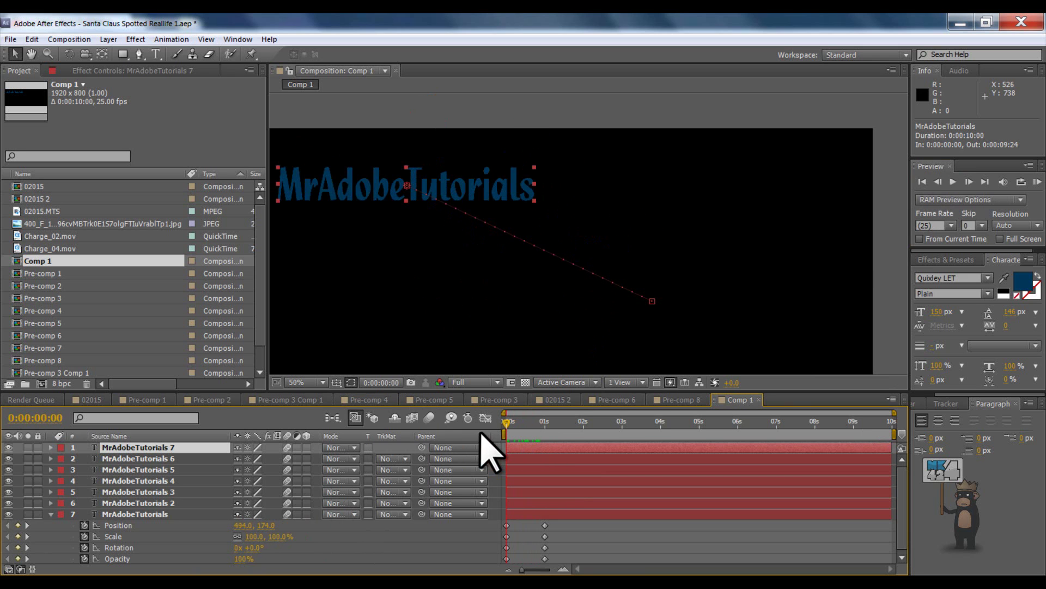
pyautogui.click(429, 417)
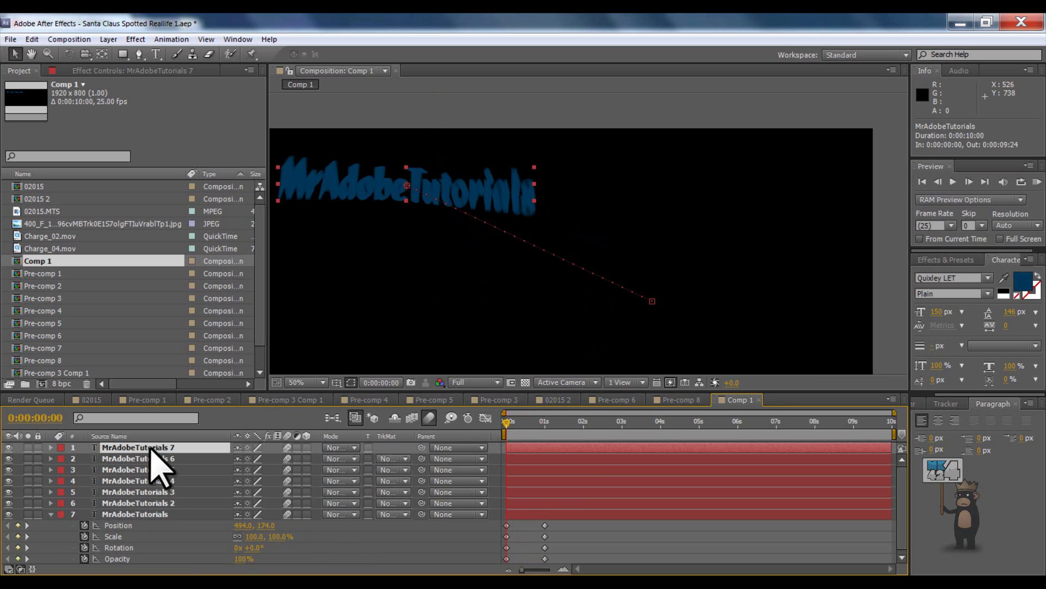
# Delete the six duplicate text layers and toggle motion blur off and back on
pyautogui.keyDown('shift'); pyautogui.click(170, 503); pyautogui.keyUp('shift')
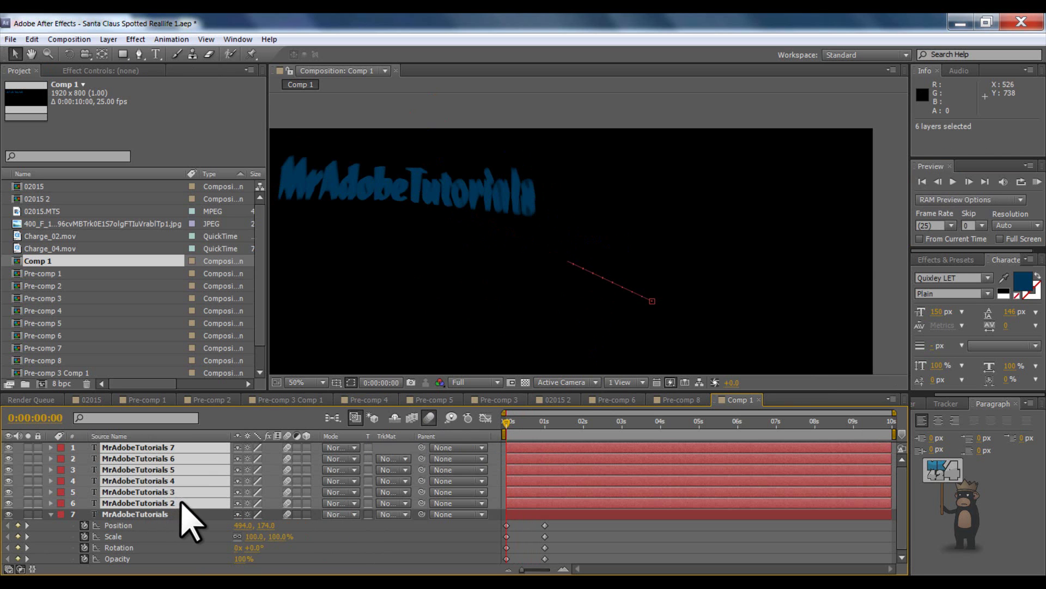
pyautogui.press('Delete')
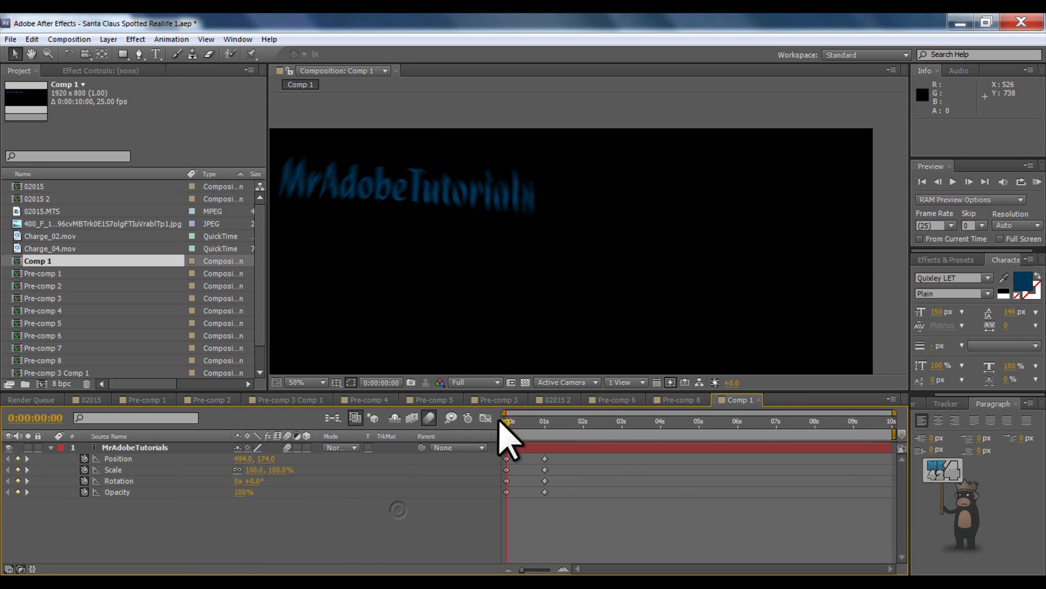
pyautogui.click(429, 418)
pyautogui.click(429, 418)
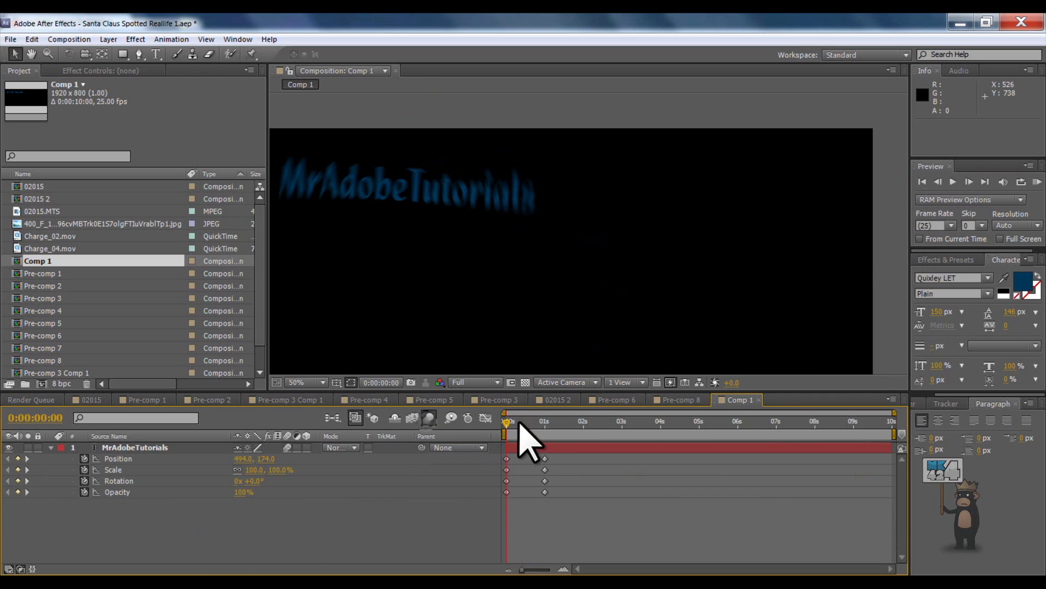
# Preview the animation twice, then marquee-select all of the text layer's keyframes
pyautogui.moveTo(508, 420); pyautogui.dragTo(495, 424)
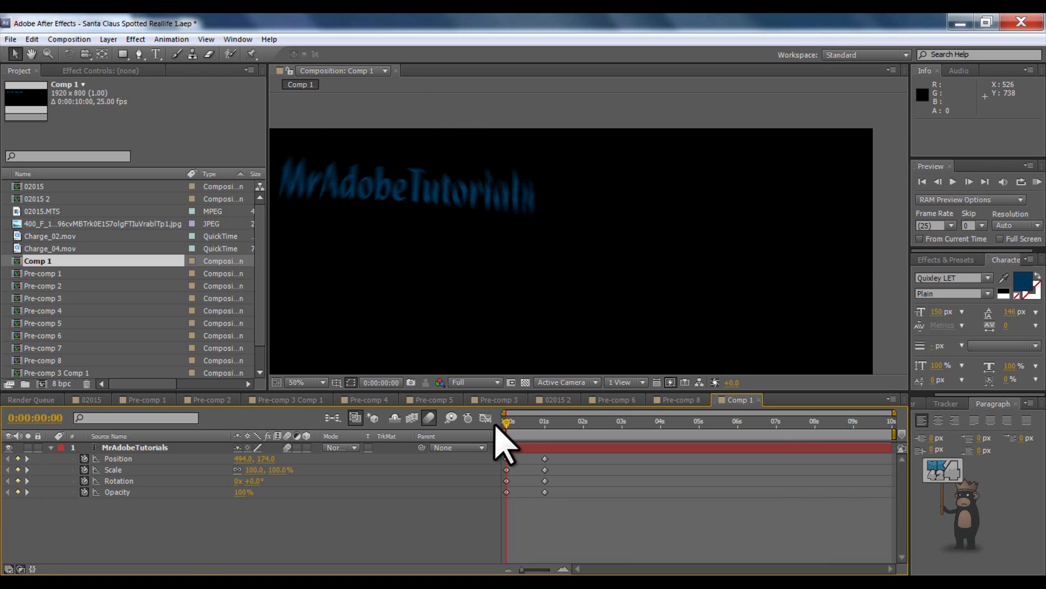
pyautogui.click(953, 182)
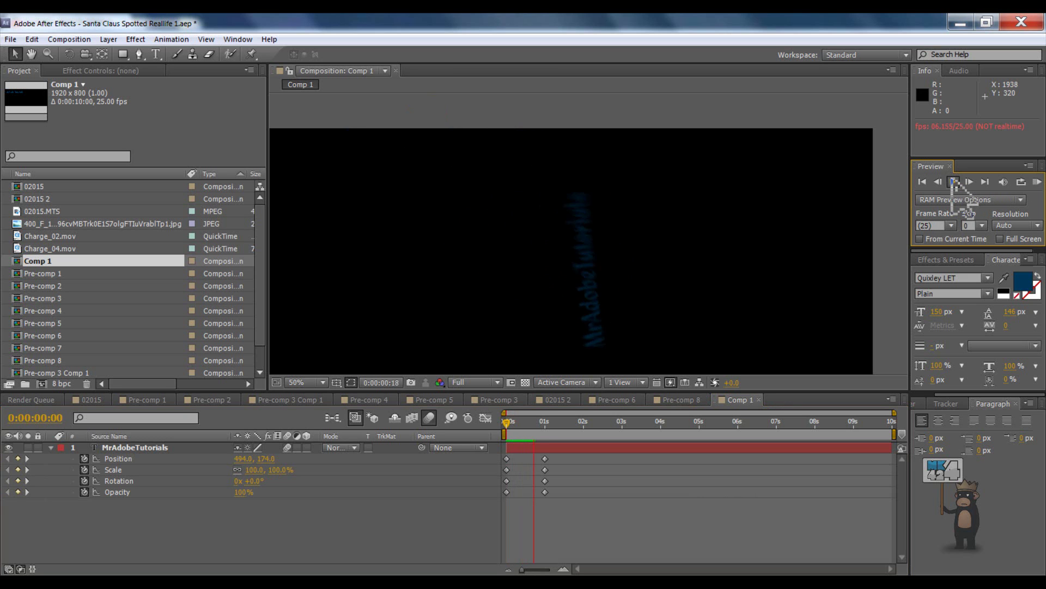
pyautogui.moveTo(545, 420); pyautogui.dragTo(506, 423)
pyautogui.click(951, 183)
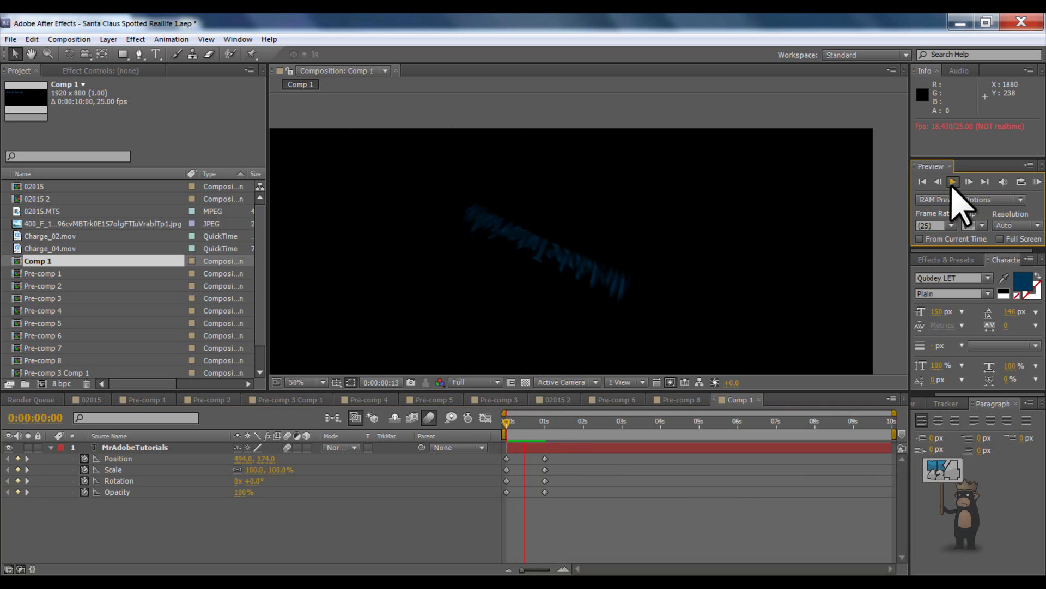
pyautogui.moveTo(546, 423); pyautogui.dragTo(496, 424)
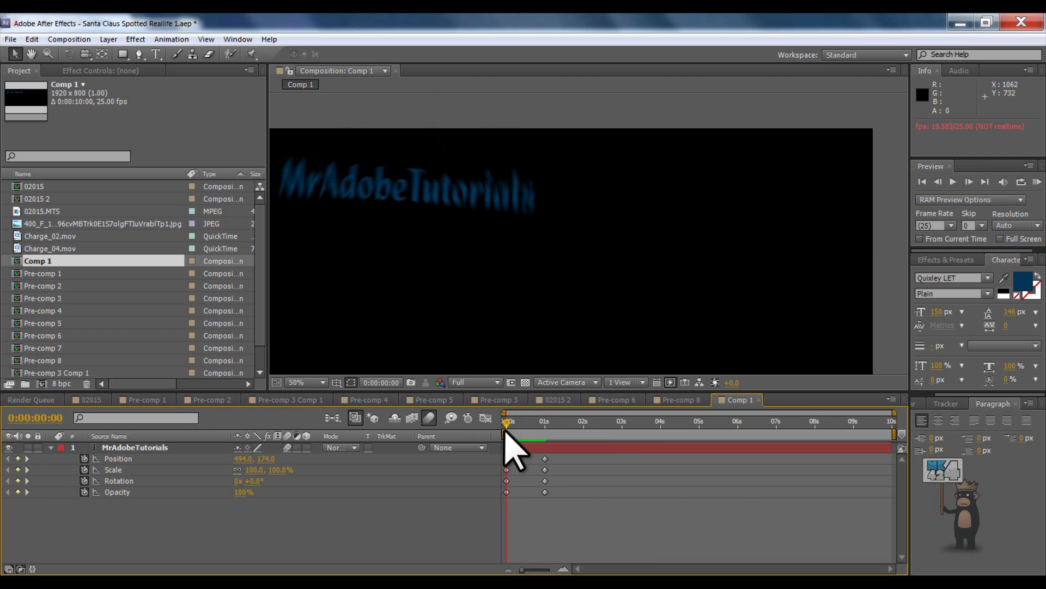
pyautogui.moveTo(560, 457); pyautogui.dragTo(503, 497)
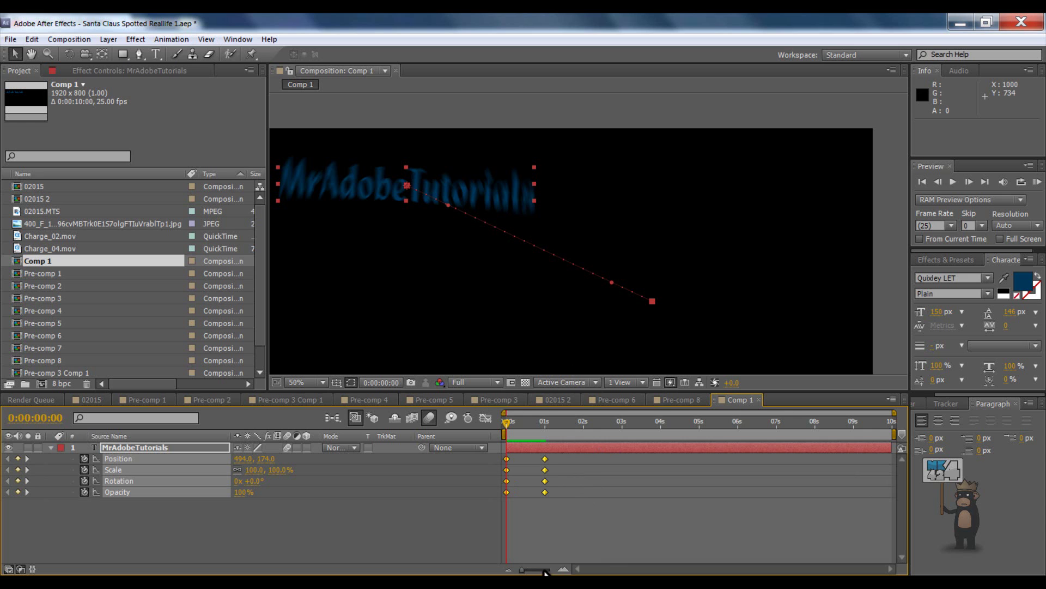
# Apply Keyframe Assistant > Easy Ease to the title's 0s and 1s keyframes and scrub to check
pyautogui.rightClick(544, 458)
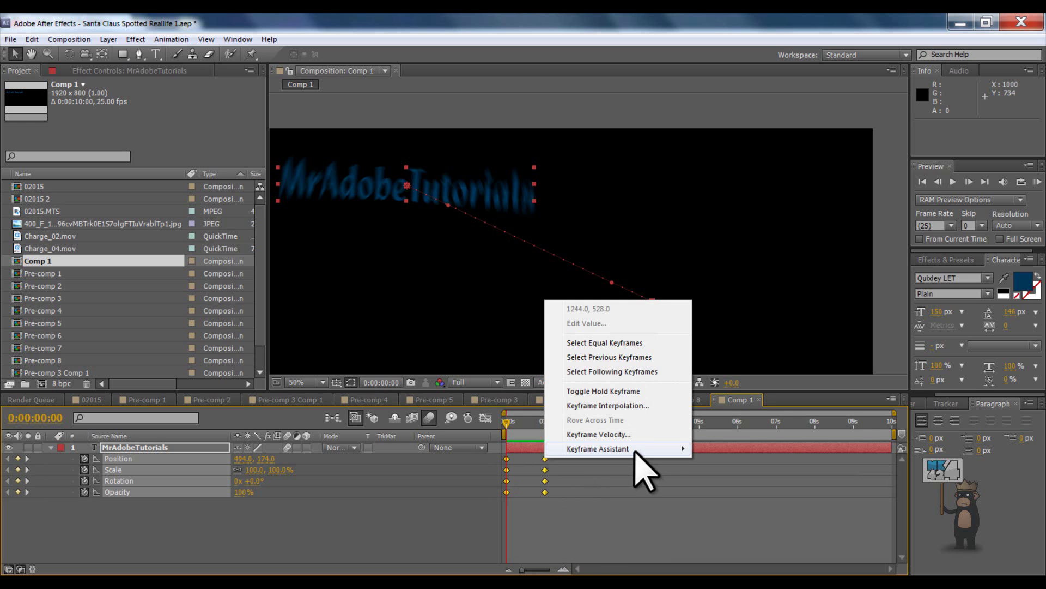
pyautogui.moveTo(635, 451)
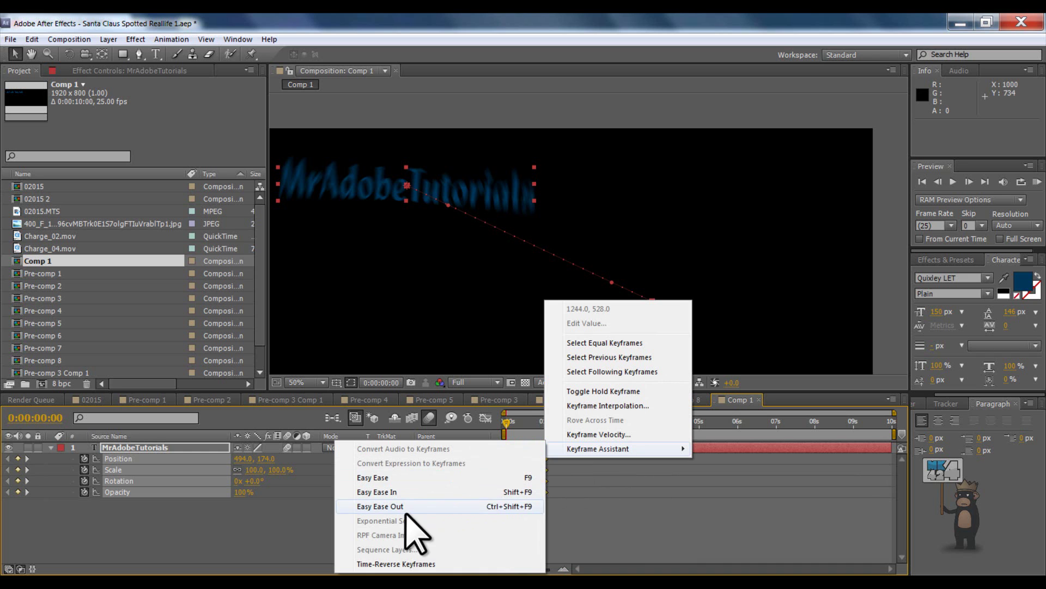
pyautogui.click(415, 480)
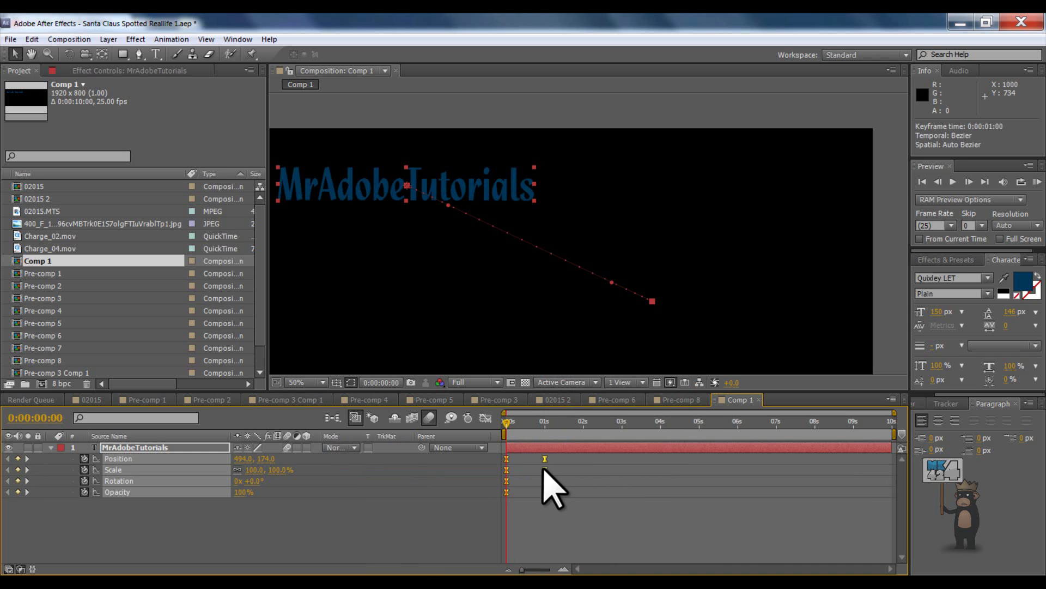
pyautogui.moveTo(602, 449)
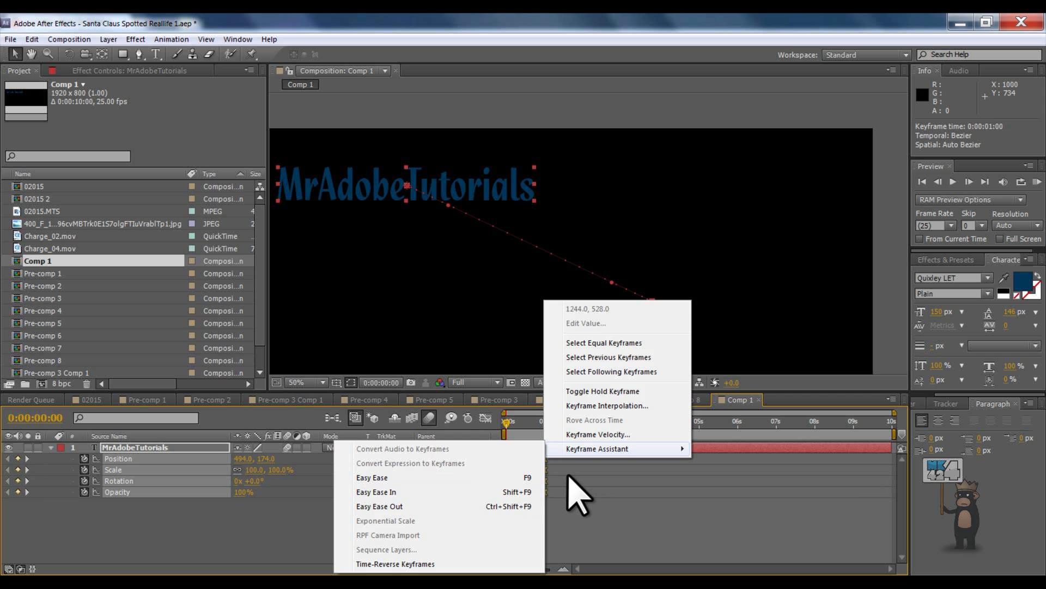
pyautogui.click(531, 478)
pyautogui.moveTo(506, 423); pyautogui.dragTo(444, 463)
pyautogui.scroll(-1, 483, 290)
pyautogui.scroll(1, 484, 289)
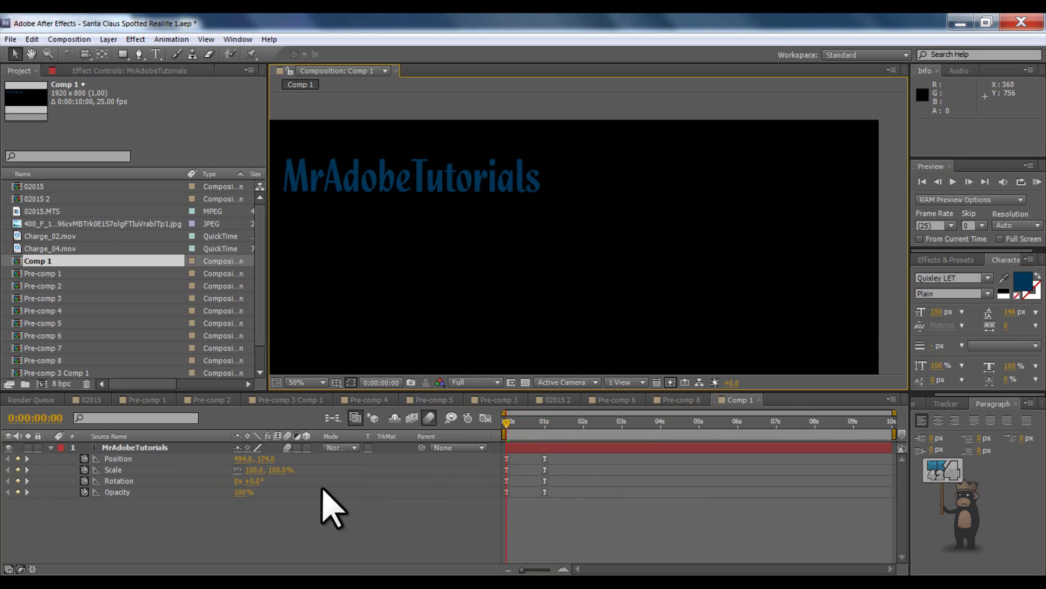
# Import the DSC_7144.JPG wood photo from the file browser into the project
pyautogui.click(354, 583)
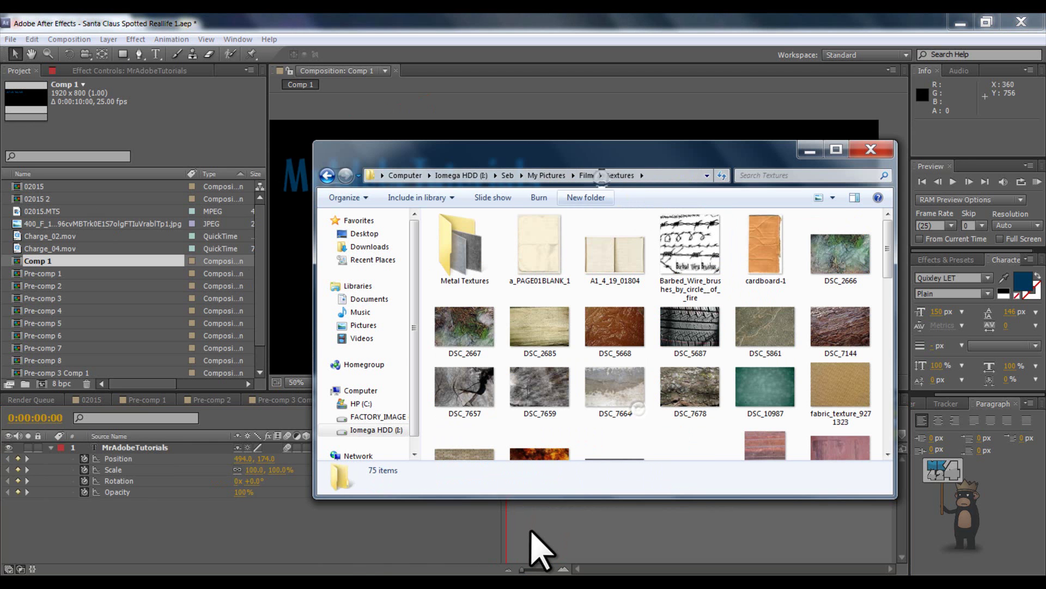
pyautogui.click(850, 327)
pyautogui.moveTo(774, 327); pyautogui.dragTo(182, 537)
# Drag the wood photo's handles to stretch it across the whole composition
pyautogui.scroll(-1, 538, 316)
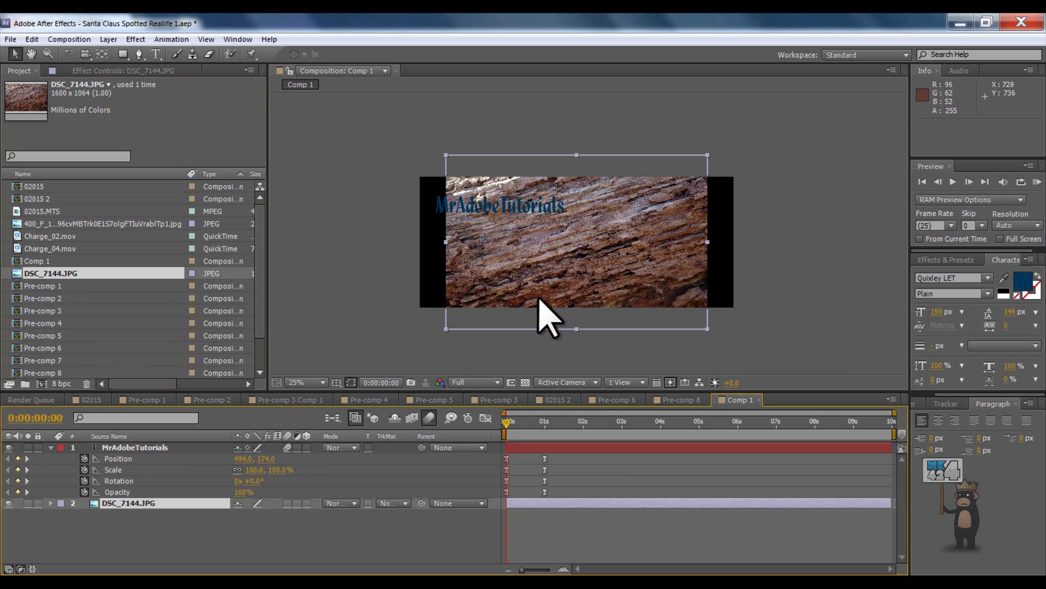
pyautogui.moveTo(537, 316); pyautogui.dragTo(532, 265)
pyautogui.scroll(1, 523, 267)
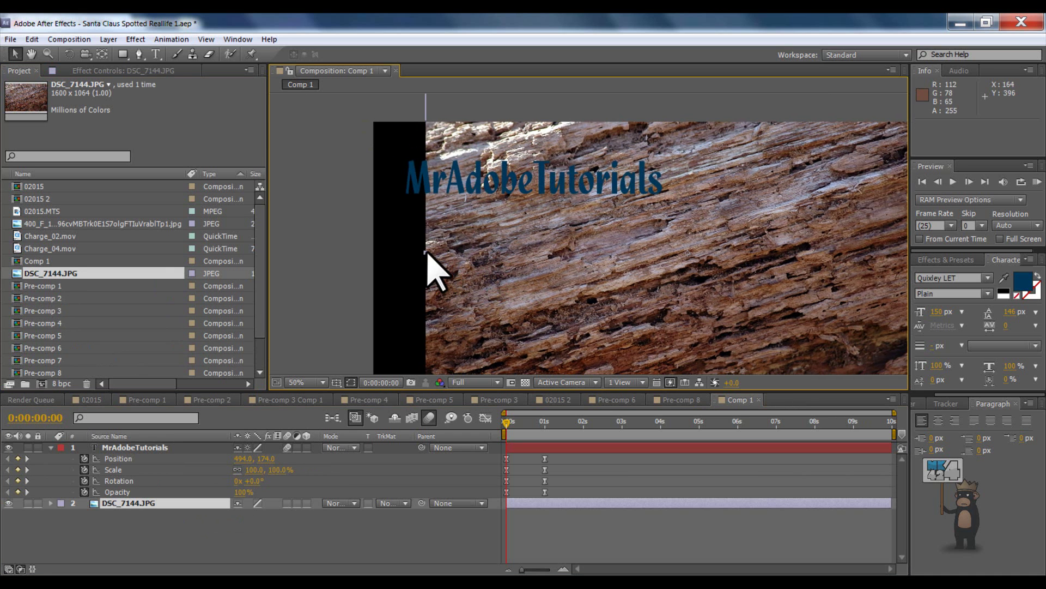
pyautogui.moveTo(425, 254); pyautogui.dragTo(361, 260)
pyautogui.scroll(-1, 572, 256)
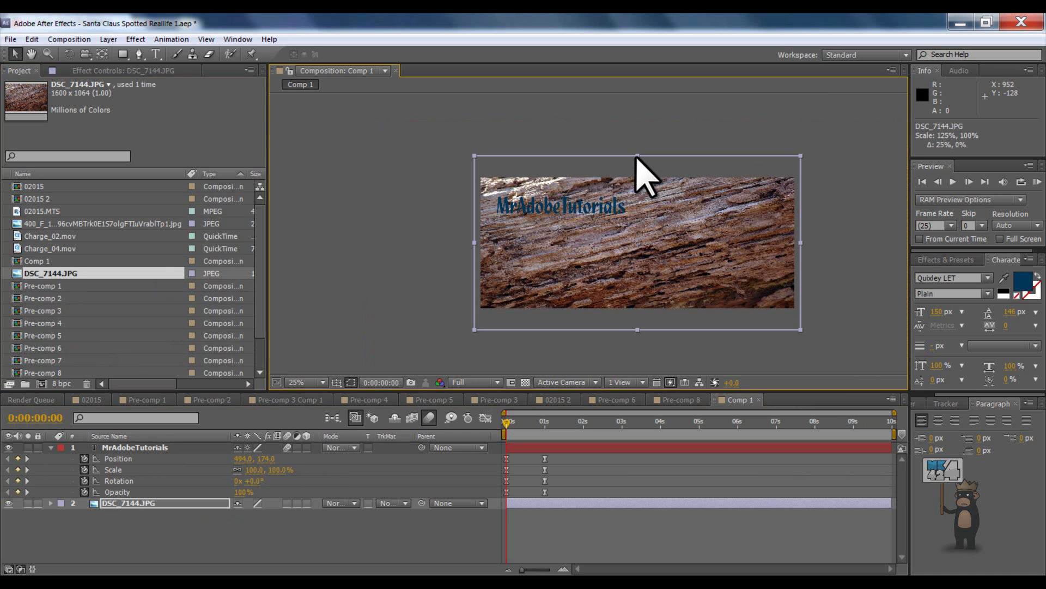
pyautogui.moveTo(635, 159); pyautogui.dragTo(638, 163)
pyautogui.scroll(-1, 409, 256)
pyautogui.scroll(5, 533, 273)
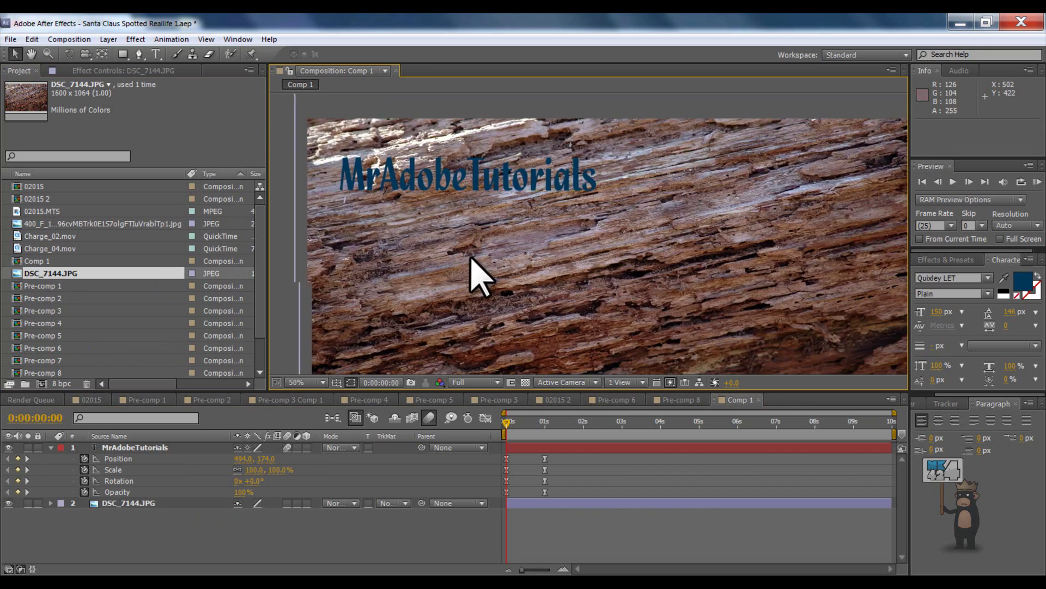
pyautogui.scroll(-5, 537, 256)
pyautogui.scroll(5, 539, 261)
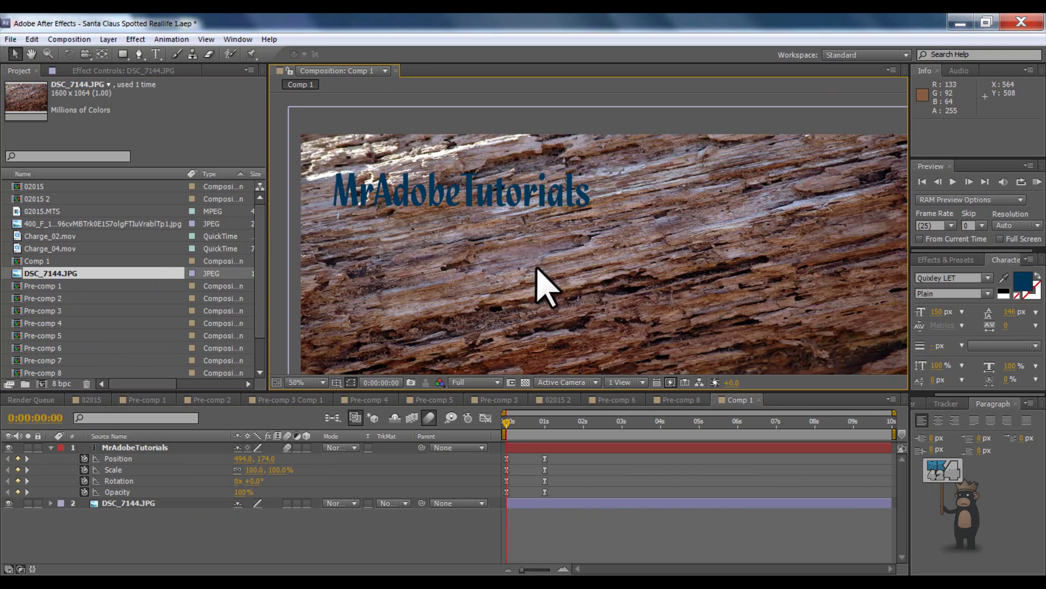
pyautogui.scroll(-2, 523, 265)
pyautogui.scroll(1, 523, 252)
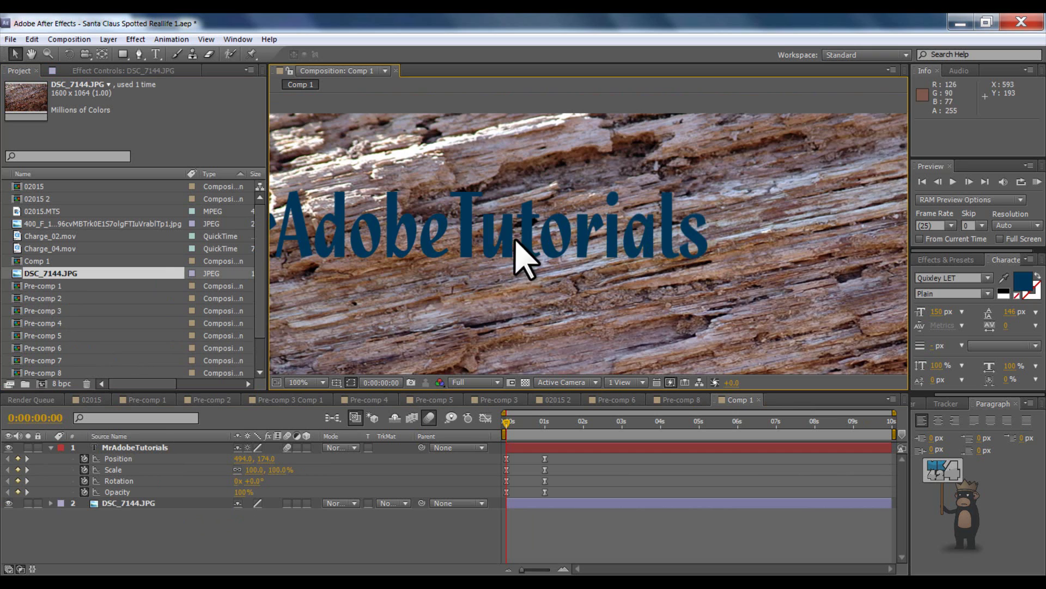
pyautogui.scroll(-3, 654, 266)
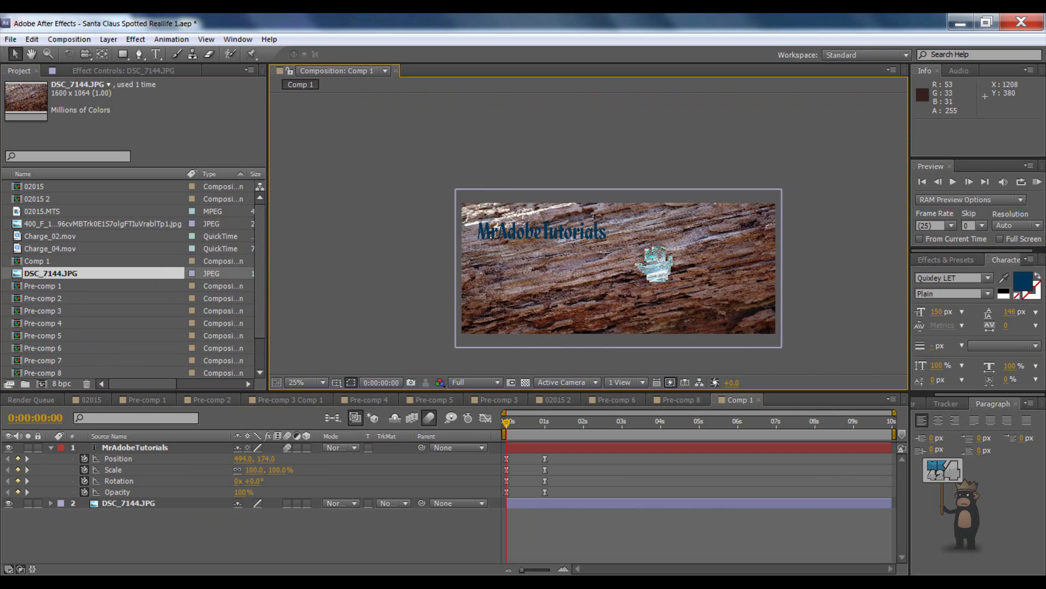
pyautogui.scroll(4, 589, 262)
# Select the MrAdobeTutorials layer and scrub the timeline to preview the title over the wood
pyautogui.click(125, 447)
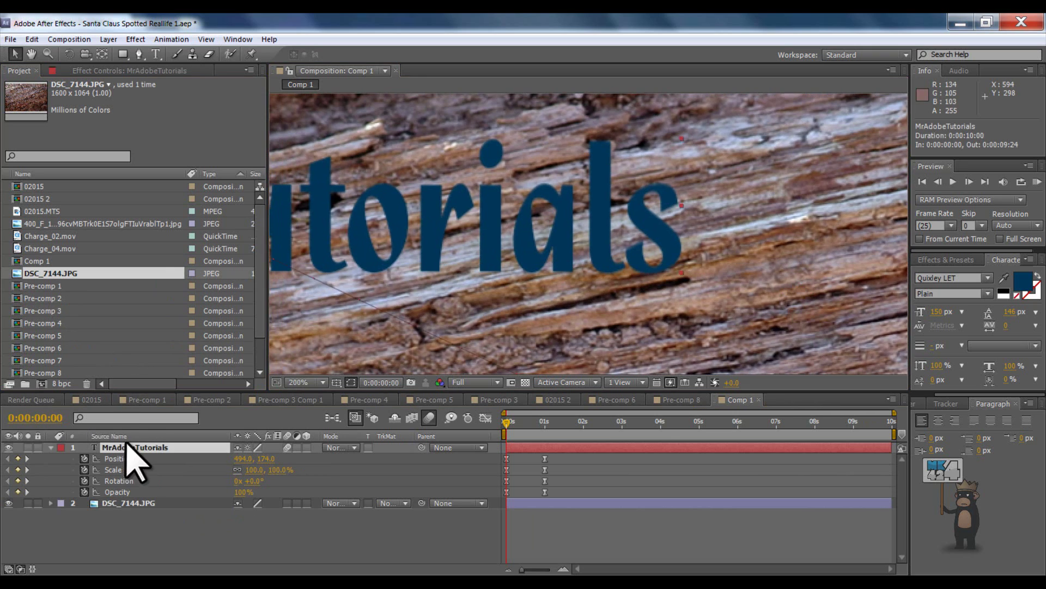
pyautogui.scroll(-3, 501, 261)
pyautogui.moveTo(509, 420); pyautogui.dragTo(498, 439)
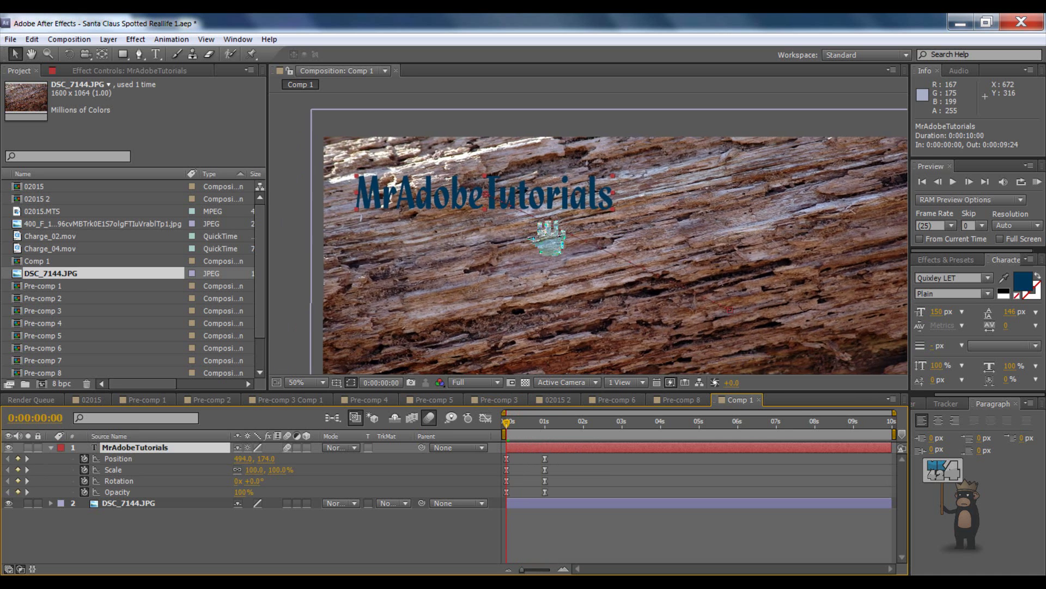
pyautogui.scroll(-1, 537, 283)
pyautogui.scroll(2, 537, 283)
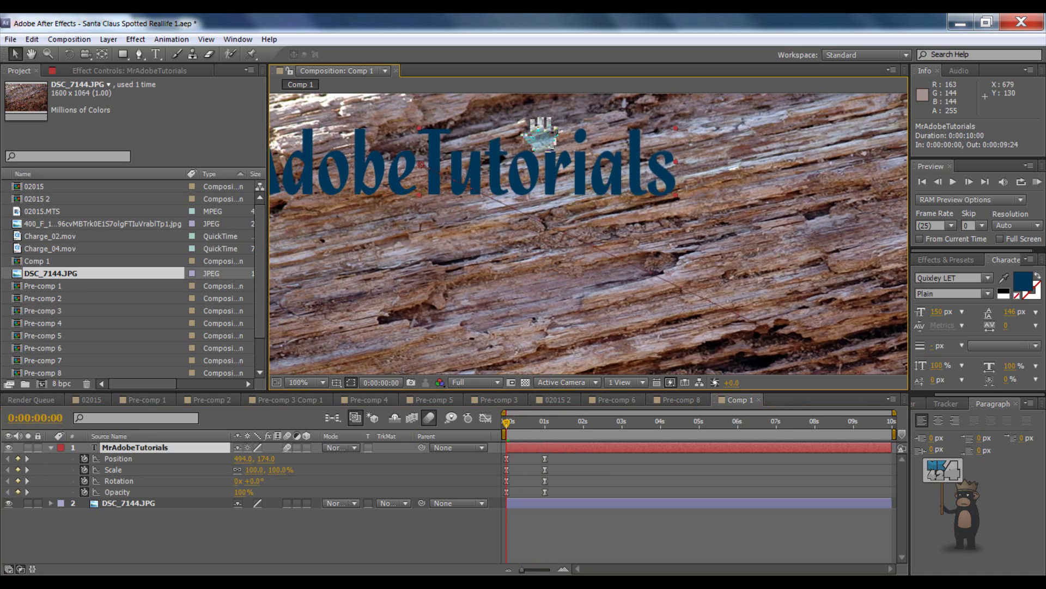
pyautogui.moveTo(539, 128); pyautogui.dragTo(599, 217)
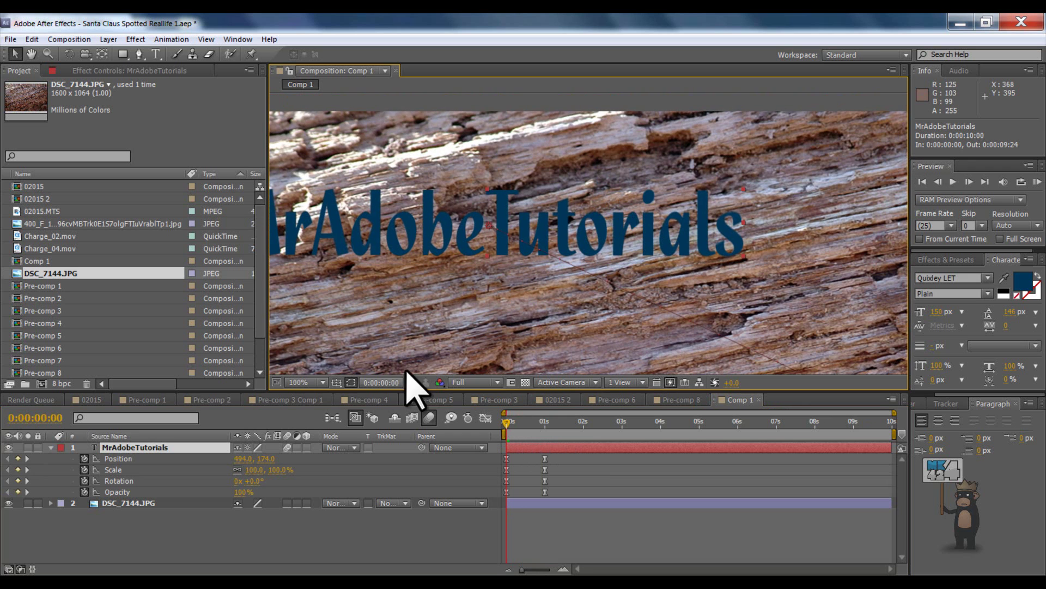
pyautogui.click(340, 448)
pyautogui.click(334, 451)
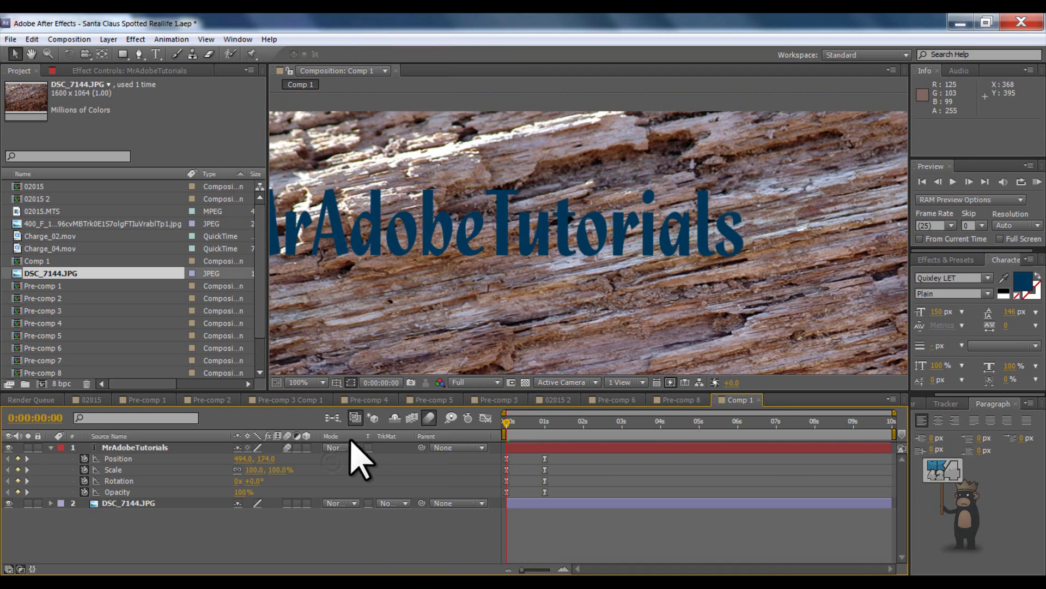
pyautogui.click(20, 569)
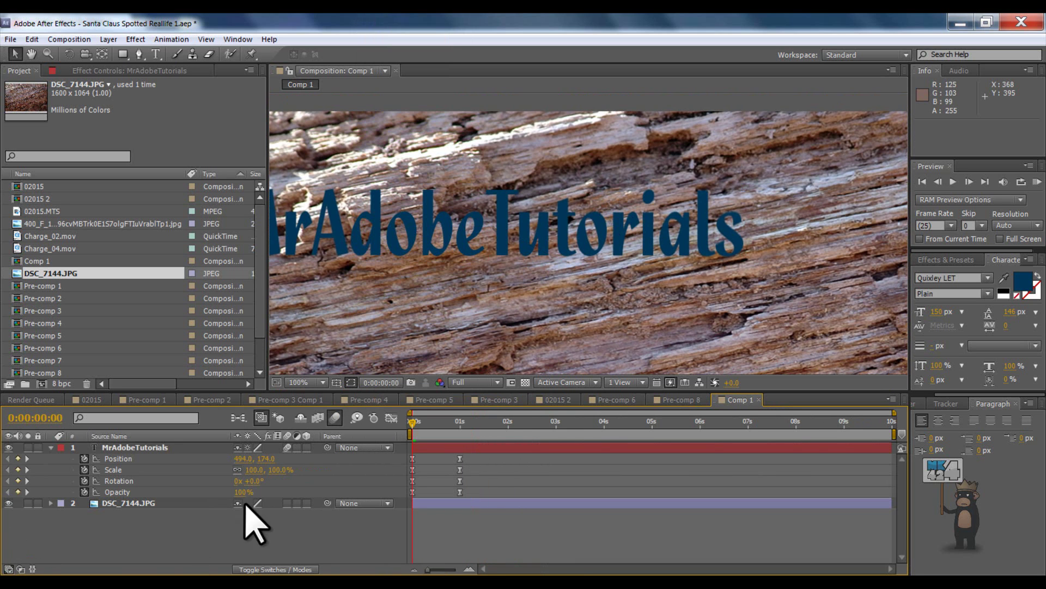
pyautogui.click(8, 569)
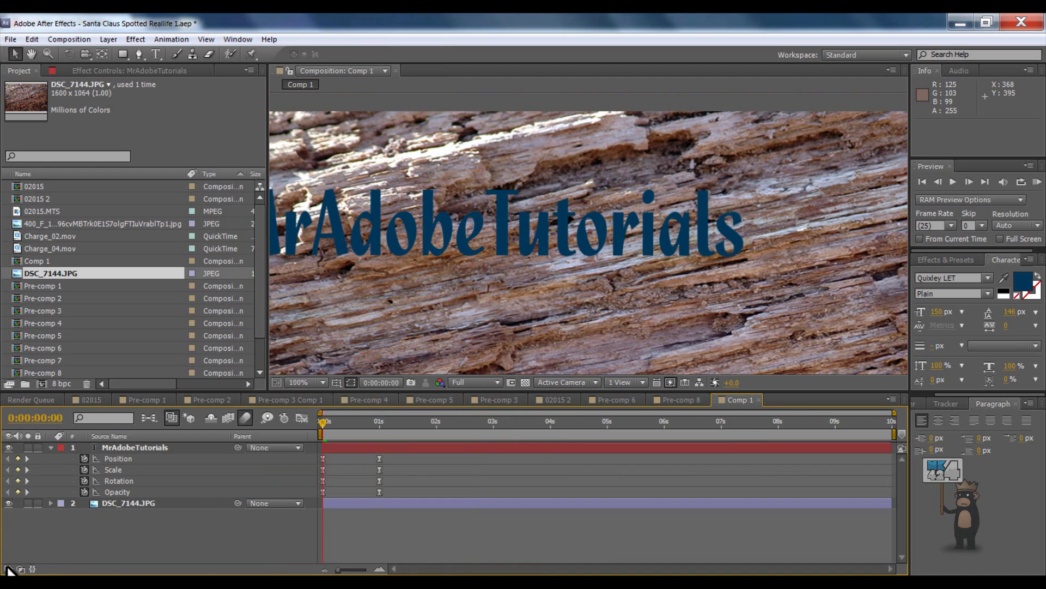
pyautogui.click(20, 569)
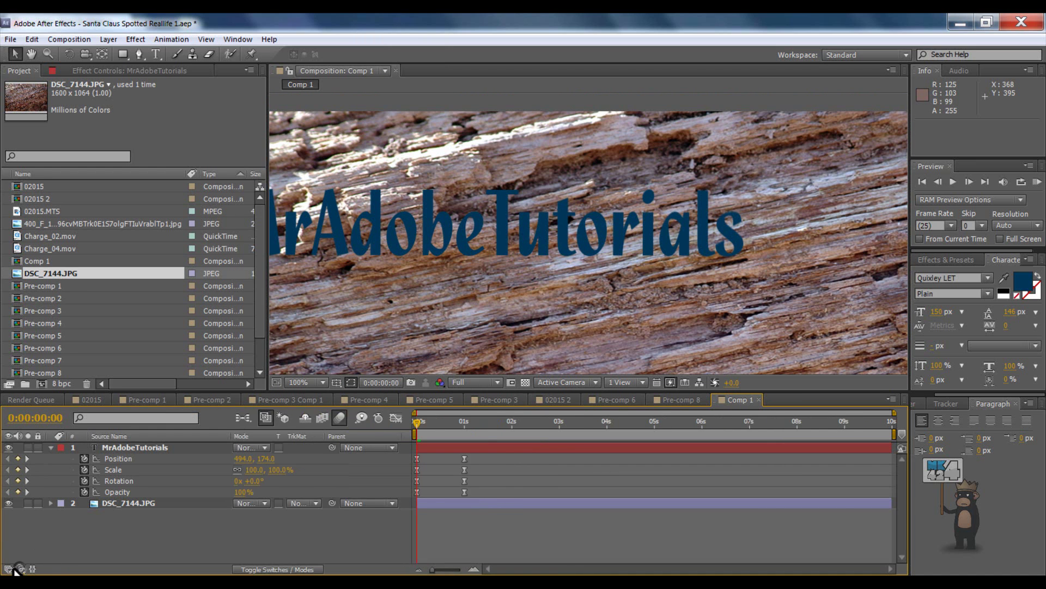
pyautogui.click(9, 569)
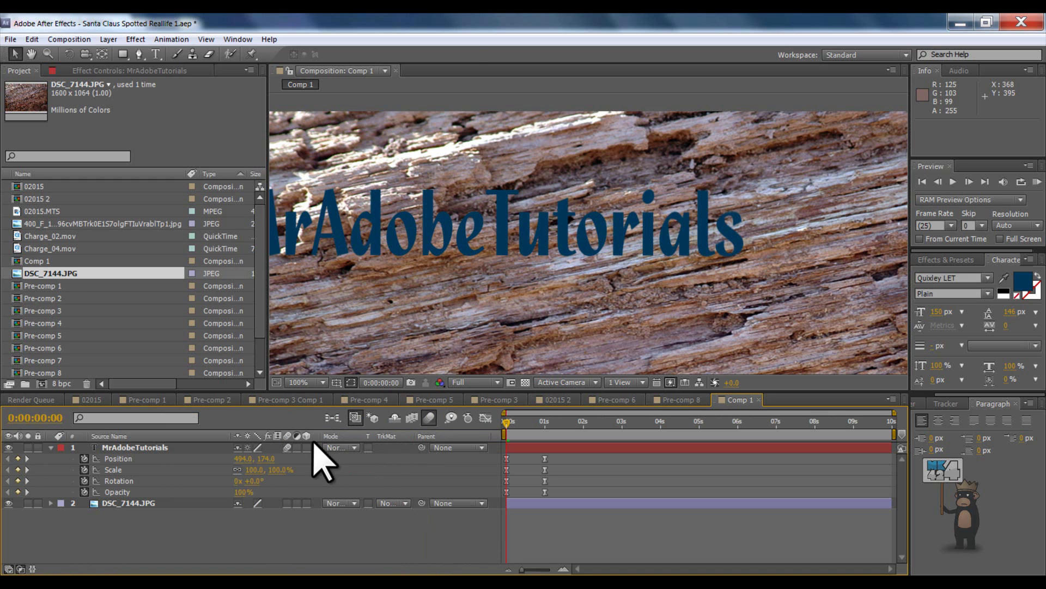
# Set the title layer's blending mode to Add and look over the result
pyautogui.click(354, 449)
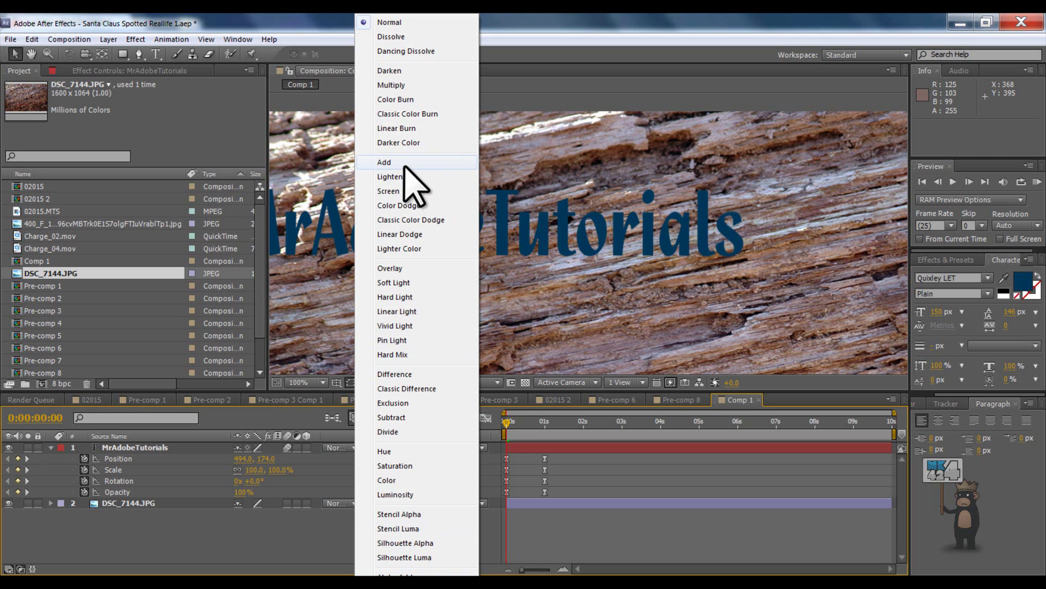
pyautogui.click(404, 163)
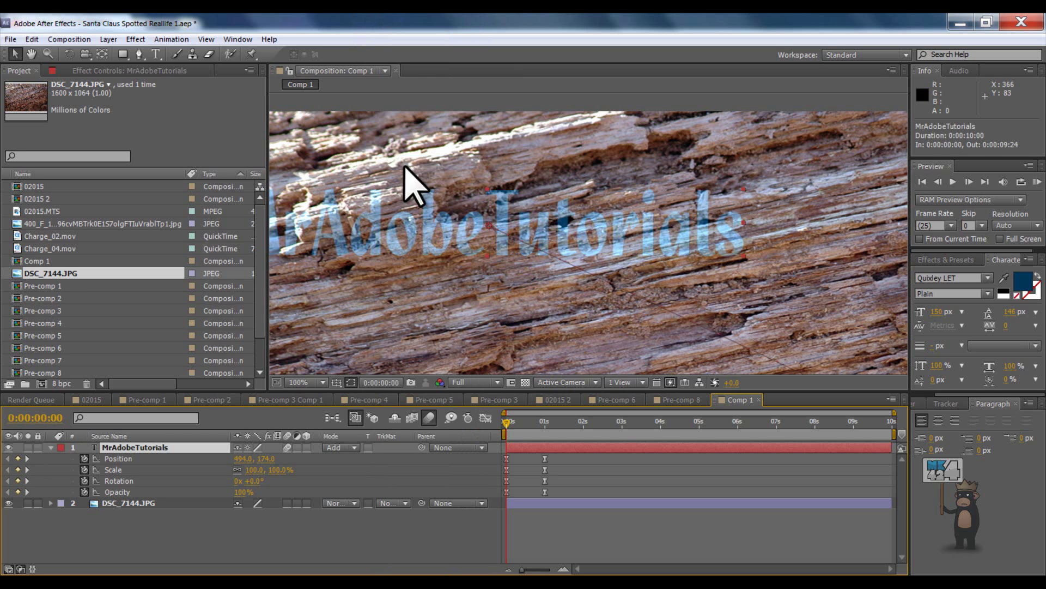
pyautogui.moveTo(516, 231); pyautogui.dragTo(673, 239)
pyautogui.scroll(3, 668, 248)
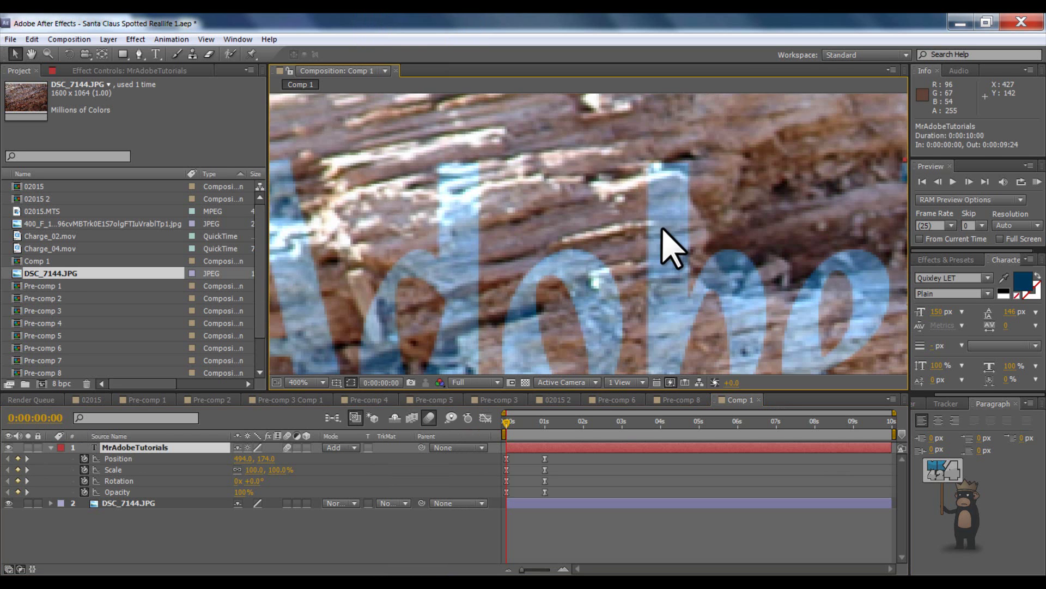
pyautogui.scroll(-6, 626, 227)
pyautogui.scroll(4, 512, 224)
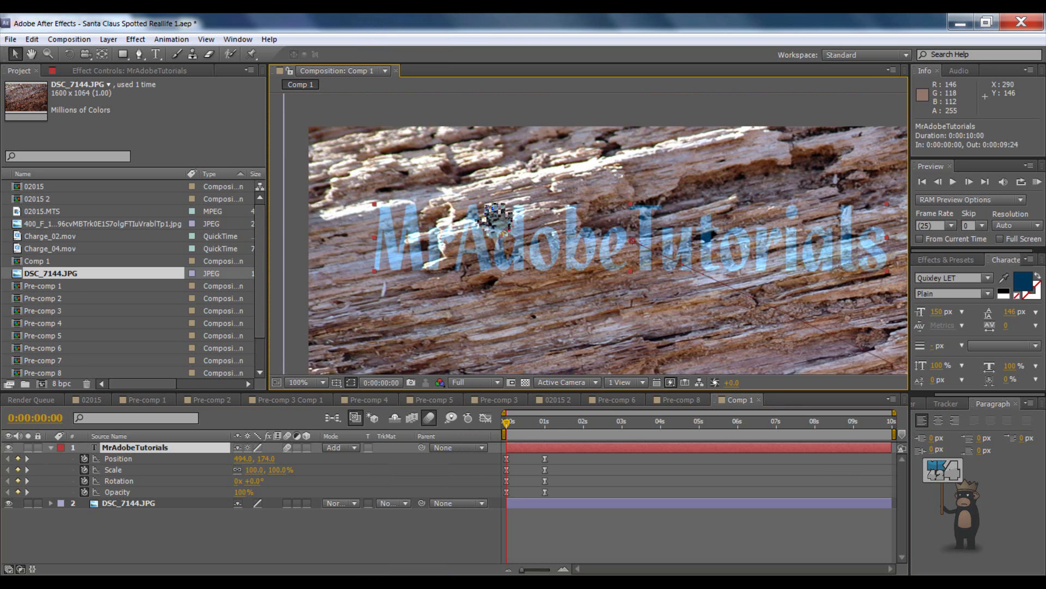
# Change the title's blending mode to Screen, then Alt+Tab to the YouTube page
pyautogui.click(343, 449)
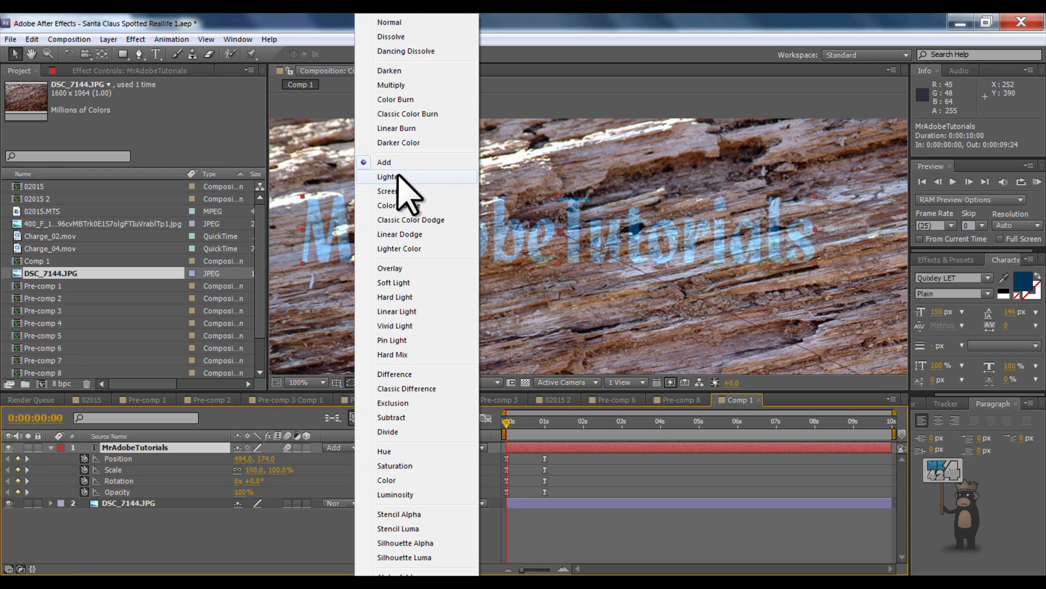
pyautogui.click(413, 191)
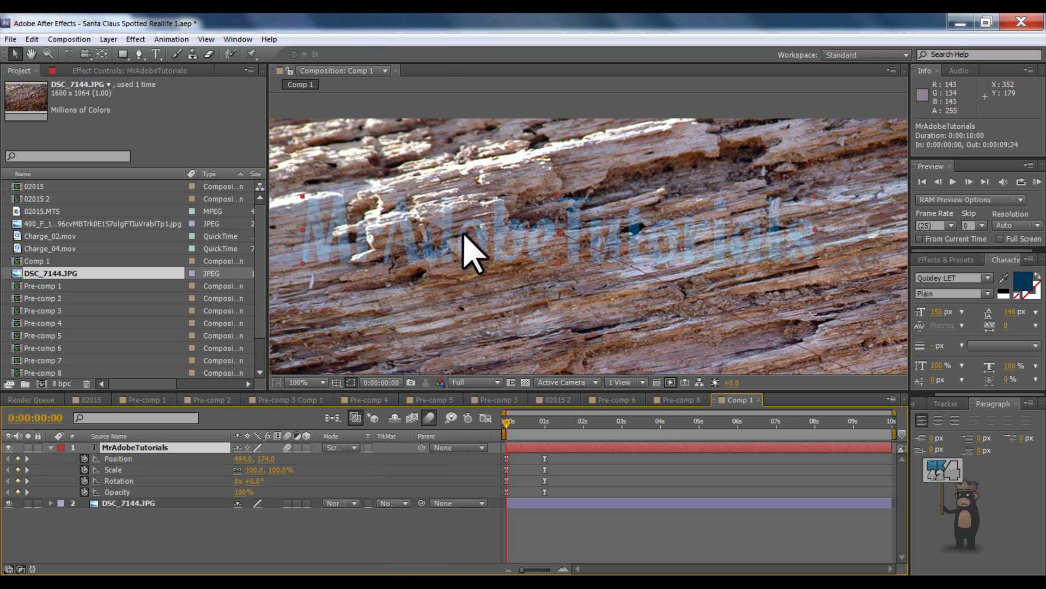
pyautogui.scroll(-4, 469, 249)
pyautogui.scroll(2, 473, 245)
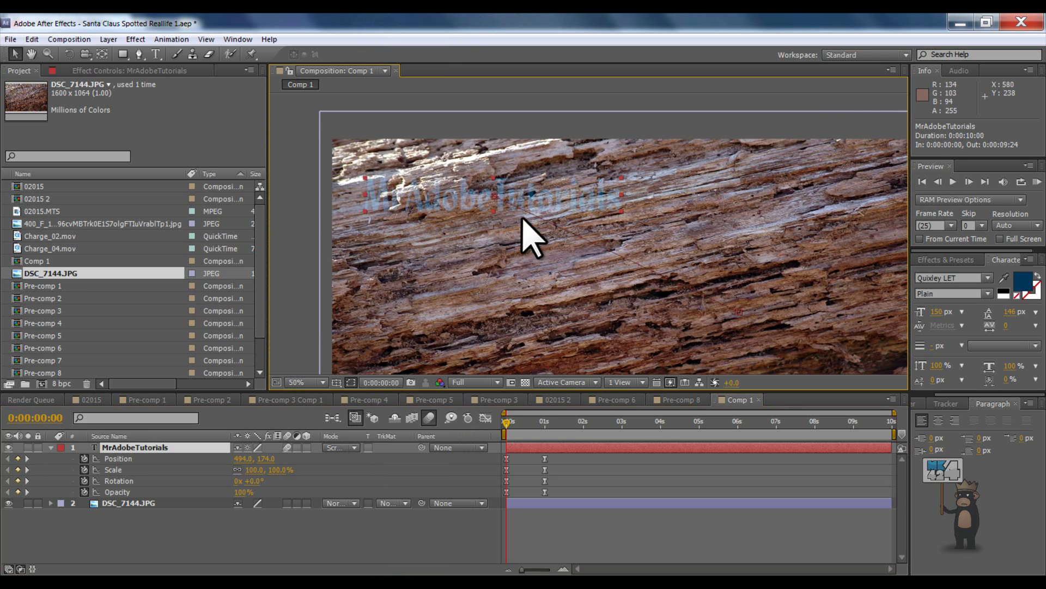
pyautogui.hotkey('alt', 'Tab')
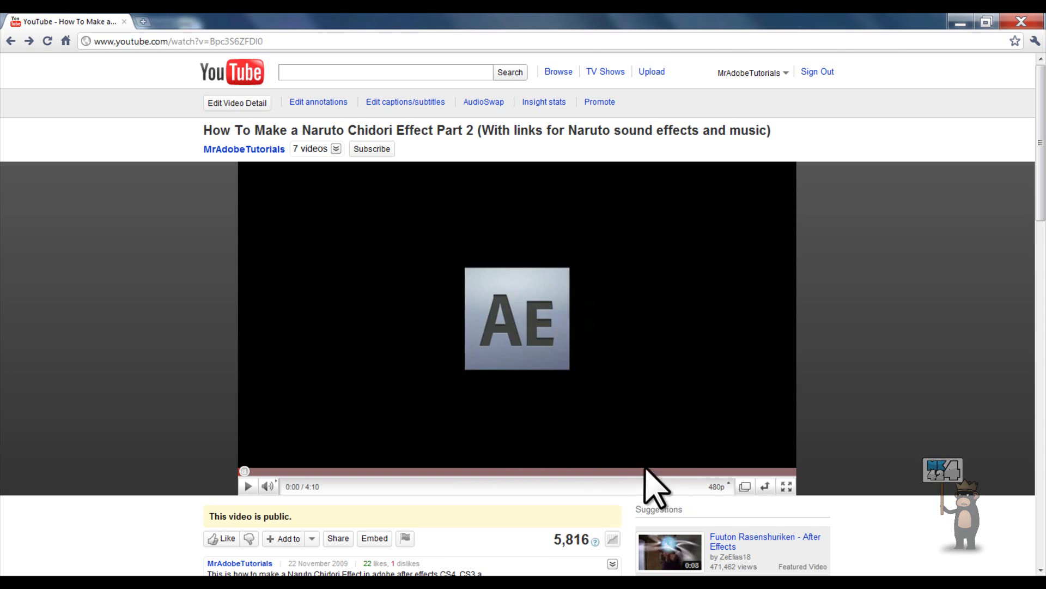
# Jump the tutorial to 3:18 and open Chidori Effect - Example from the uploaded videos
pyautogui.click(673, 471)
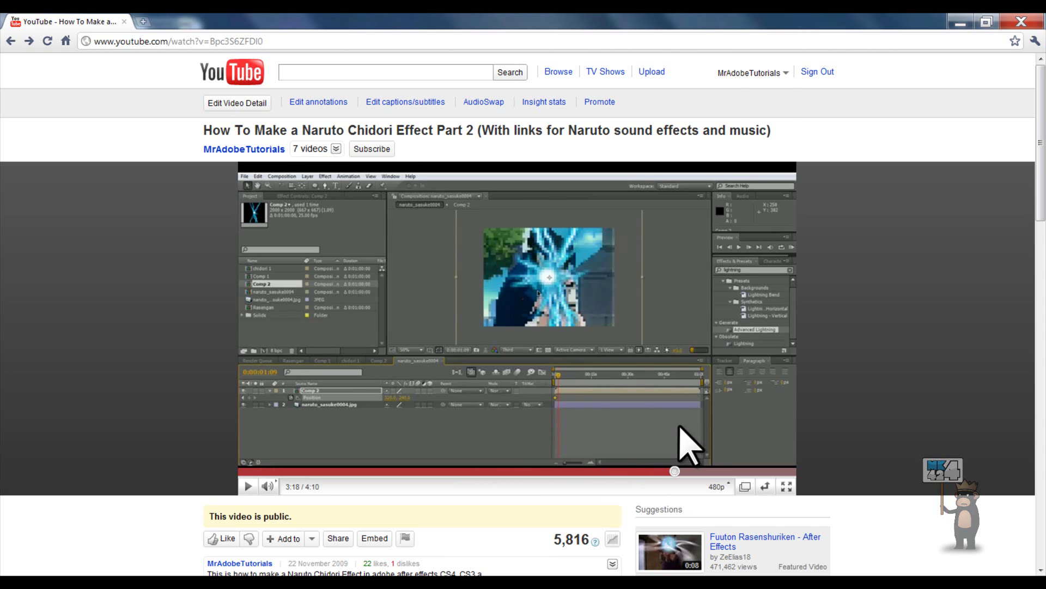
pyautogui.click(752, 72)
pyautogui.click(749, 106)
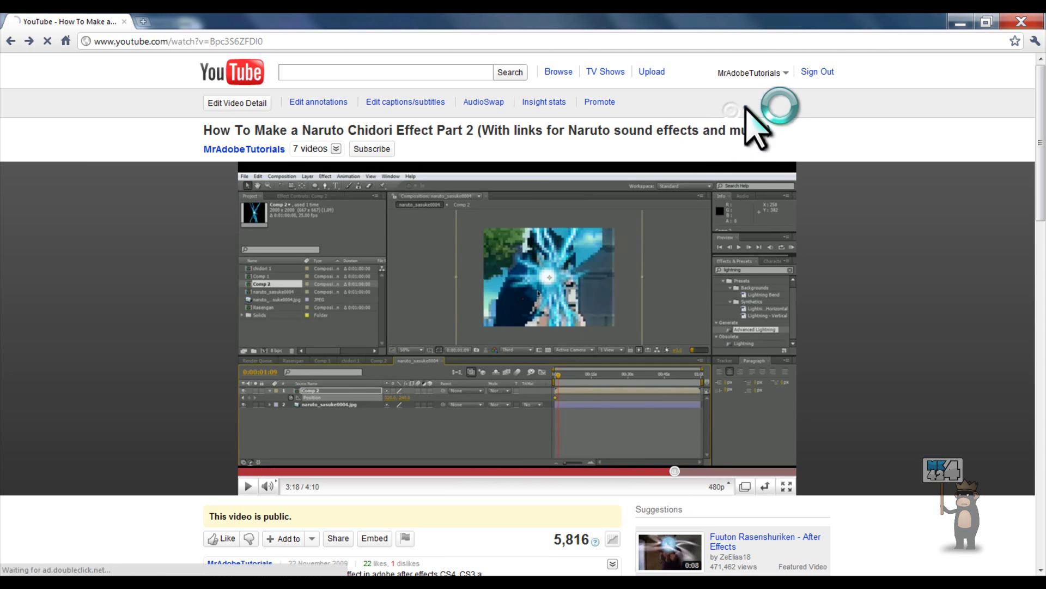
pyautogui.scroll(-2, 388, 327)
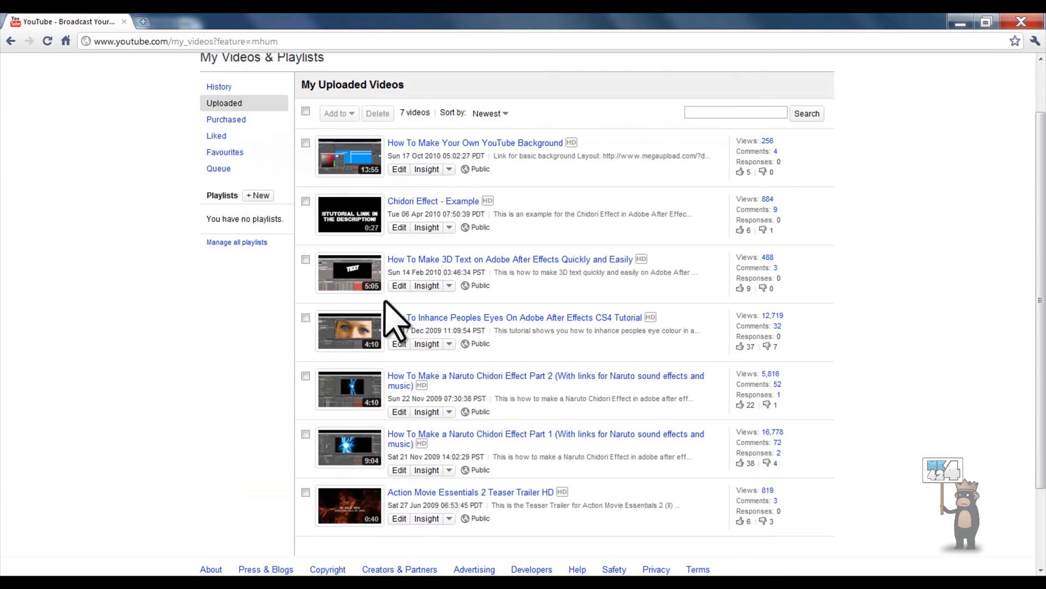
pyautogui.scroll(-2, 388, 327)
pyautogui.scroll(1, 392, 369)
pyautogui.click(349, 179)
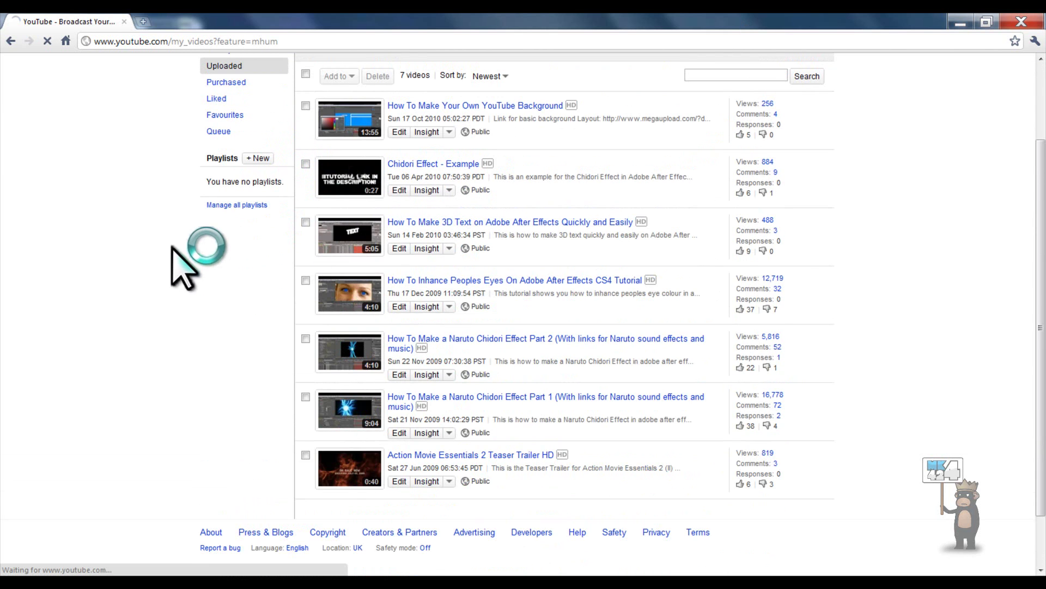
# Mute the example video and play-pause through its lightning effect up to 0:15
pyautogui.scroll(-1, 253, 461)
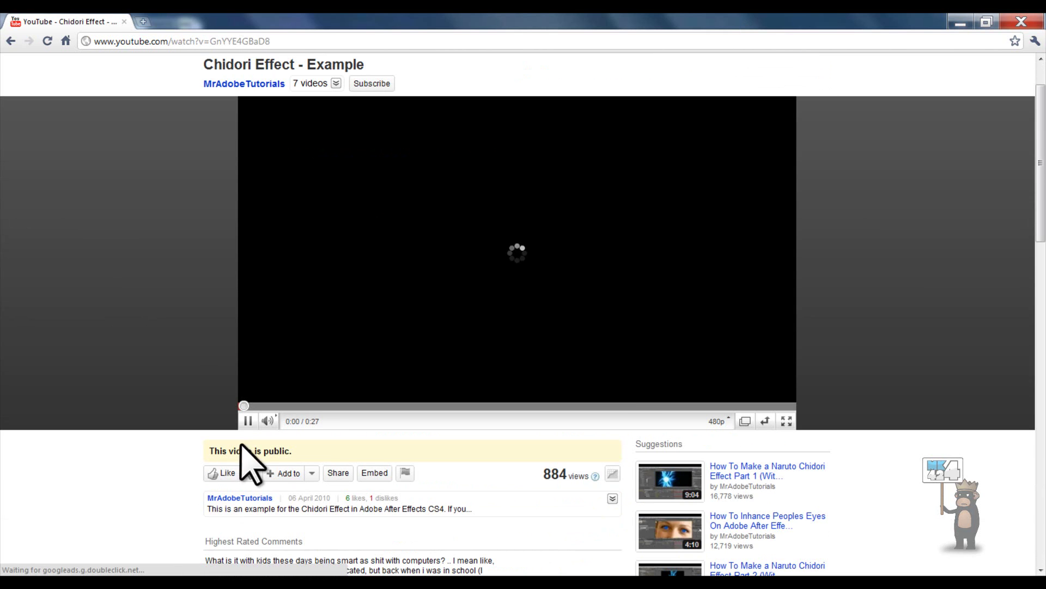
pyautogui.click(275, 426)
pyautogui.scroll(1, 289, 412)
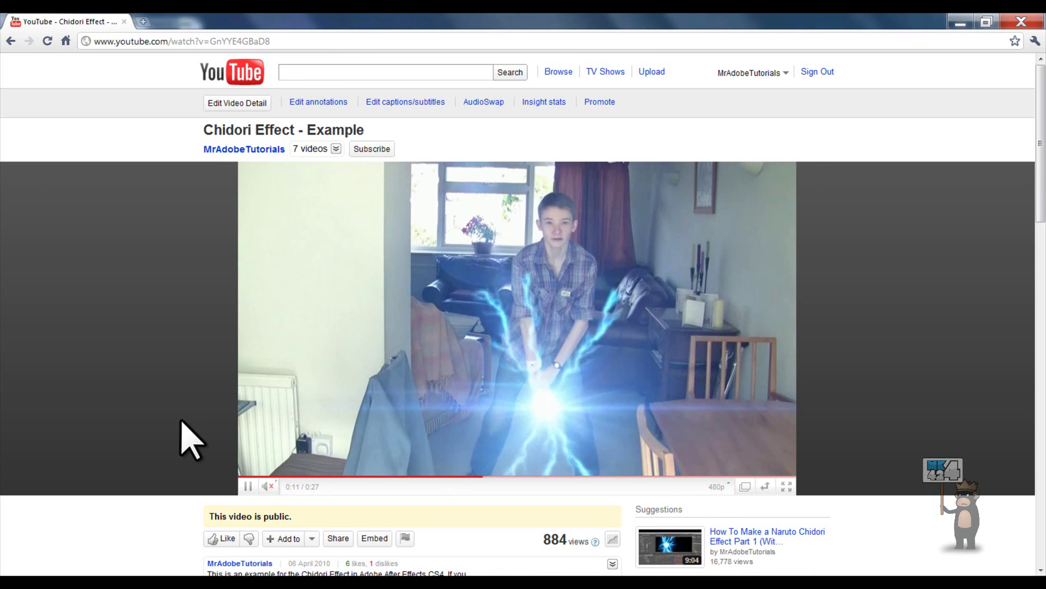
pyautogui.click(515, 428)
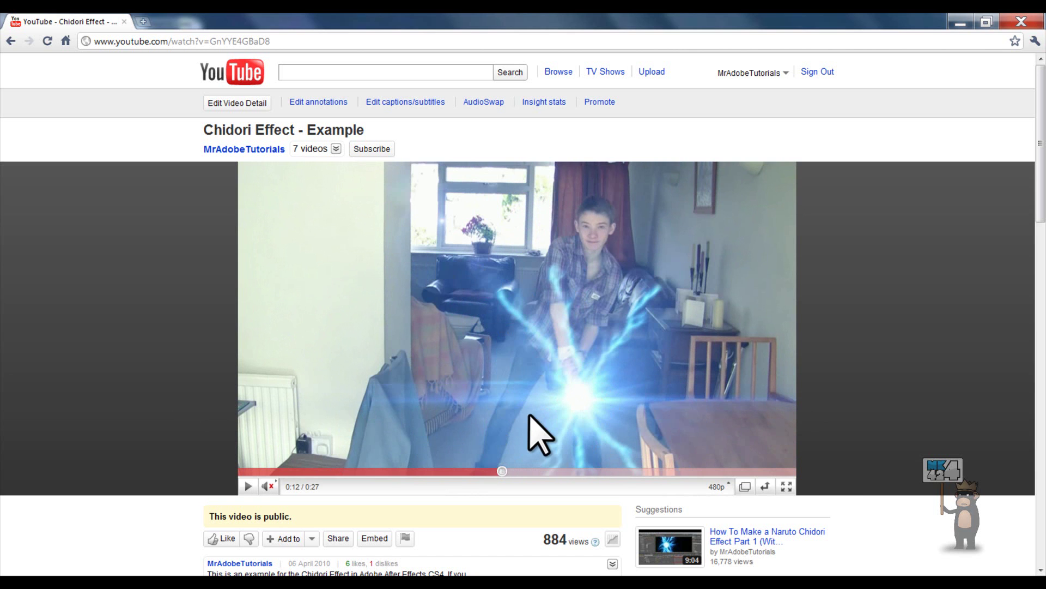
pyautogui.click(514, 425)
pyautogui.click(527, 410)
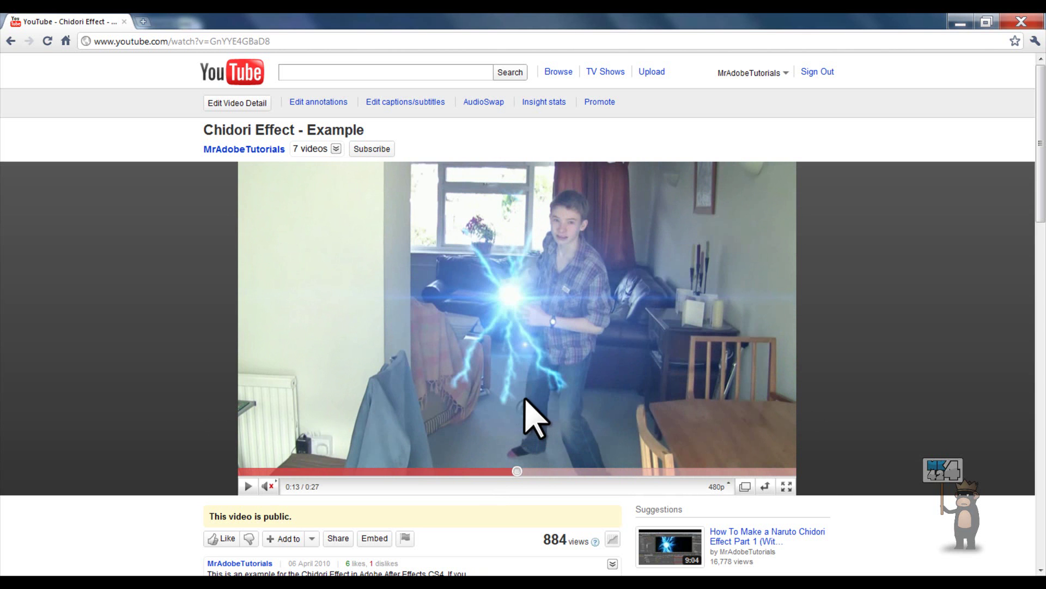
pyautogui.click(533, 304)
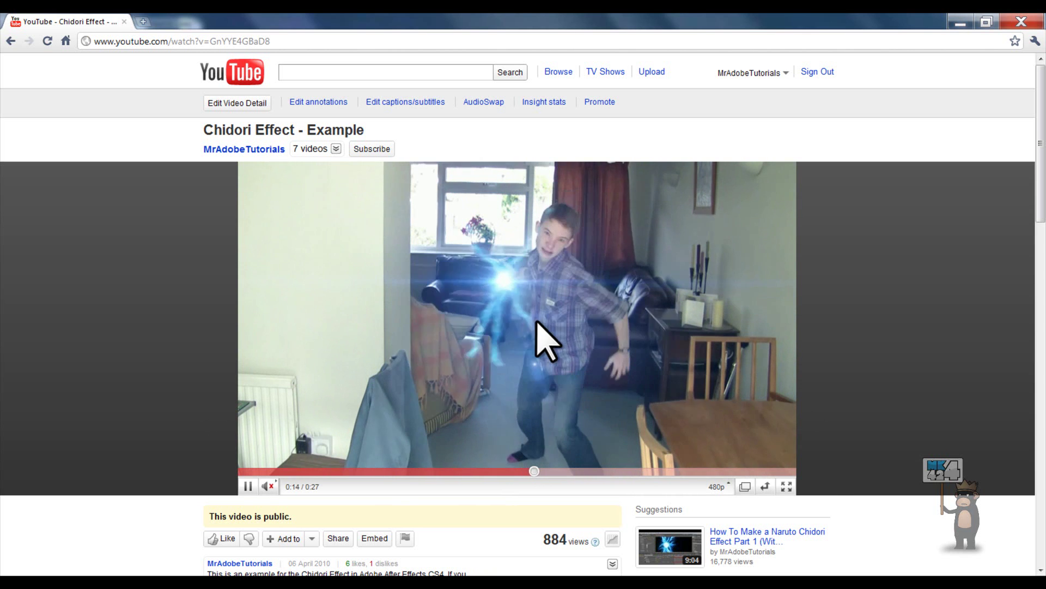
pyautogui.click(539, 343)
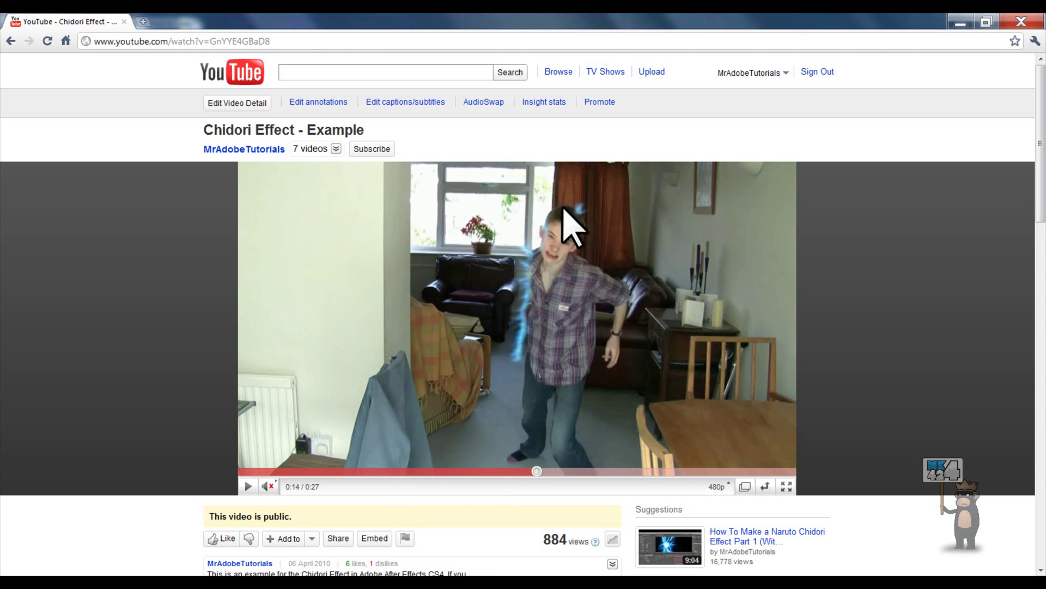
pyautogui.click(449, 349)
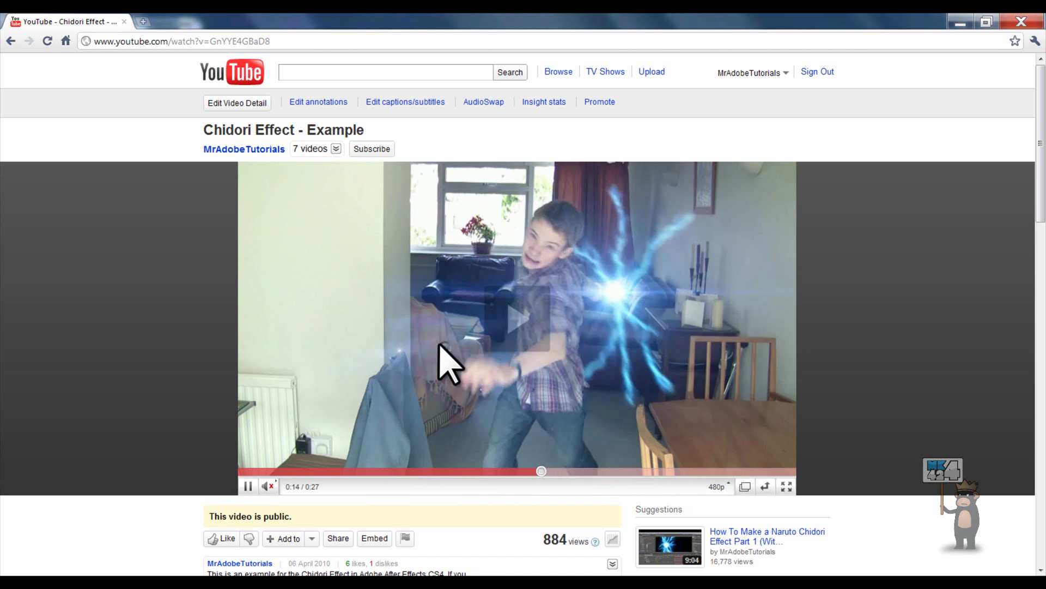
pyautogui.click(447, 348)
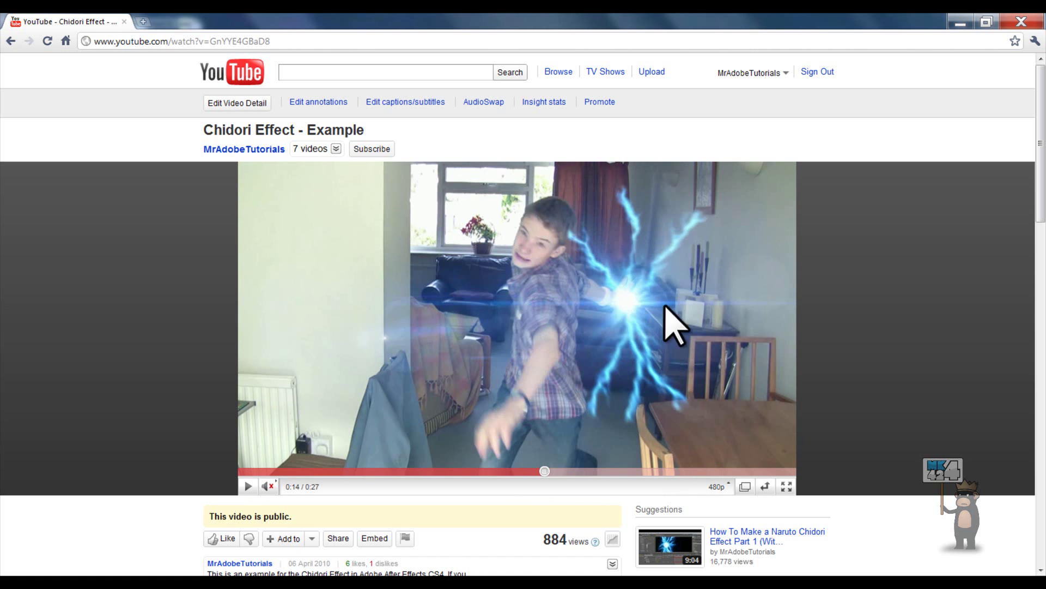
pyautogui.click(363, 296)
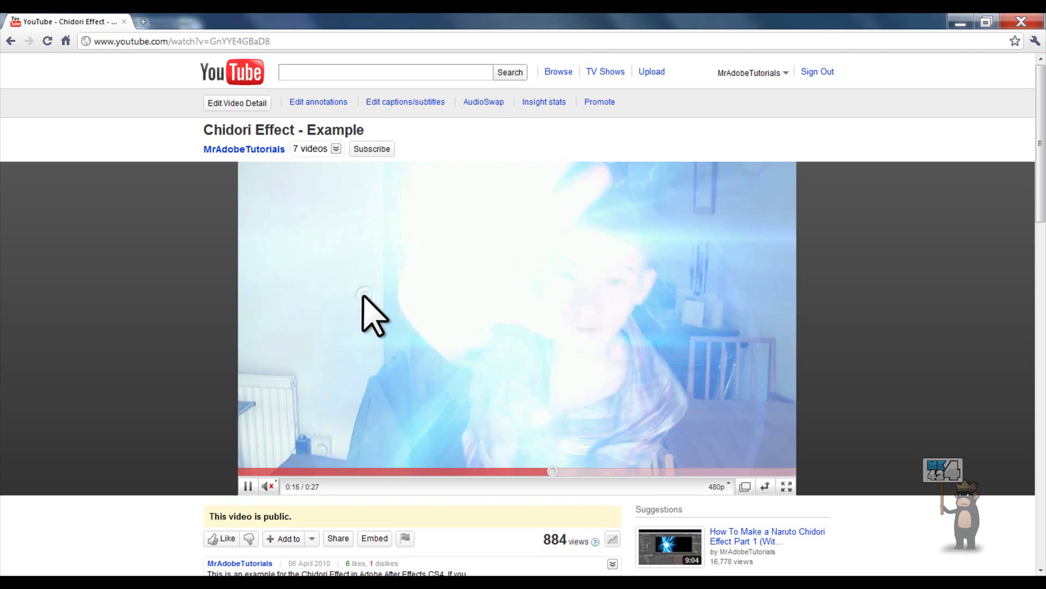
pyautogui.click(363, 296)
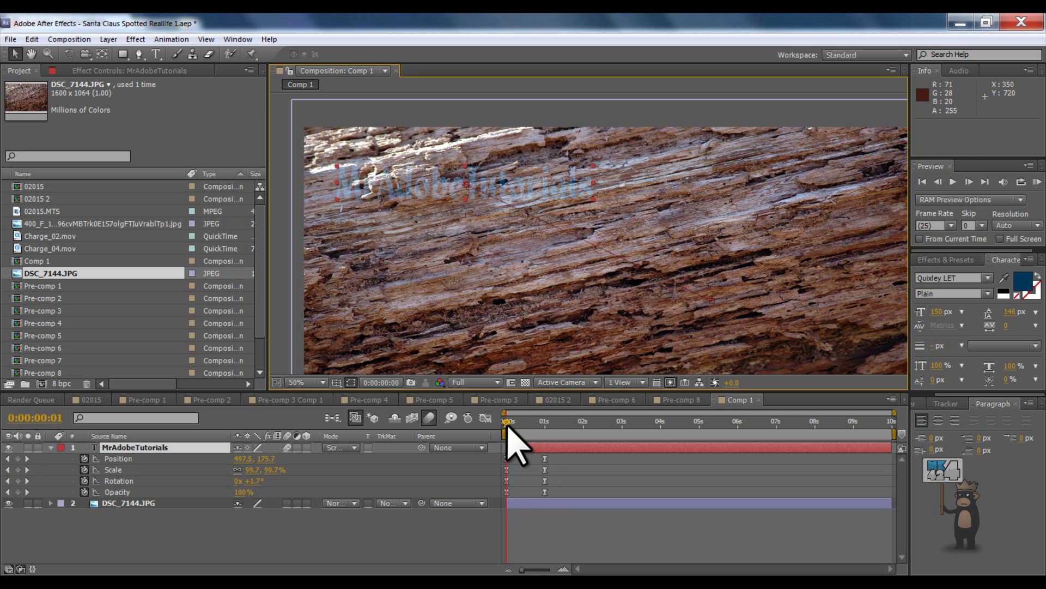
# Try Overlay, Soft Light and Hard Light blend modes on the MrAdobeTutorials layer
pyautogui.moveTo(508, 429)
pyautogui.mouseDown()
pyautogui.moveTo(539, 425)
pyautogui.moveTo(493, 430)
pyautogui.mouseUp()
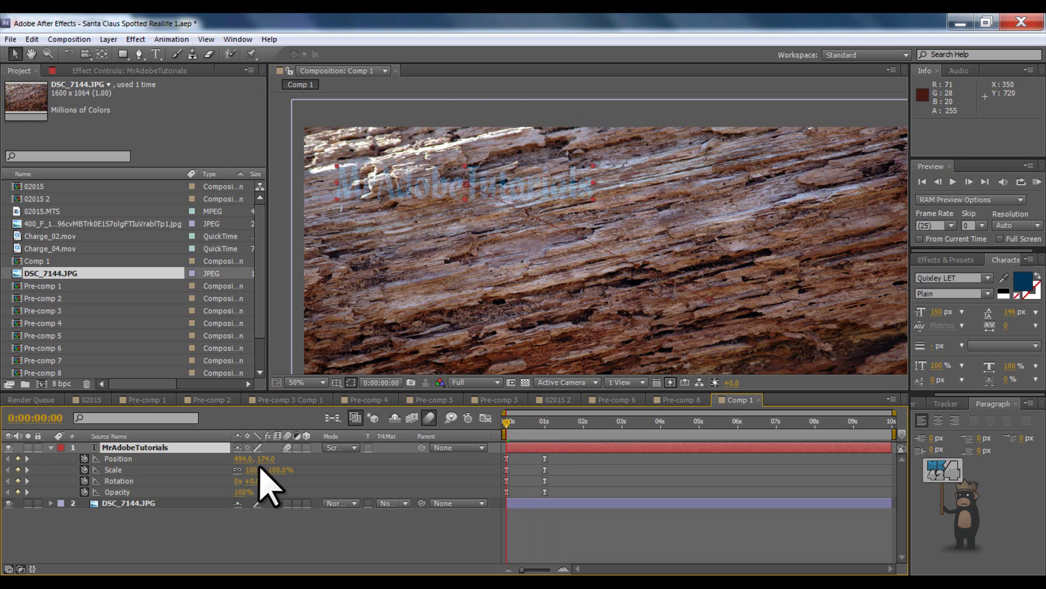
pyautogui.click(353, 447)
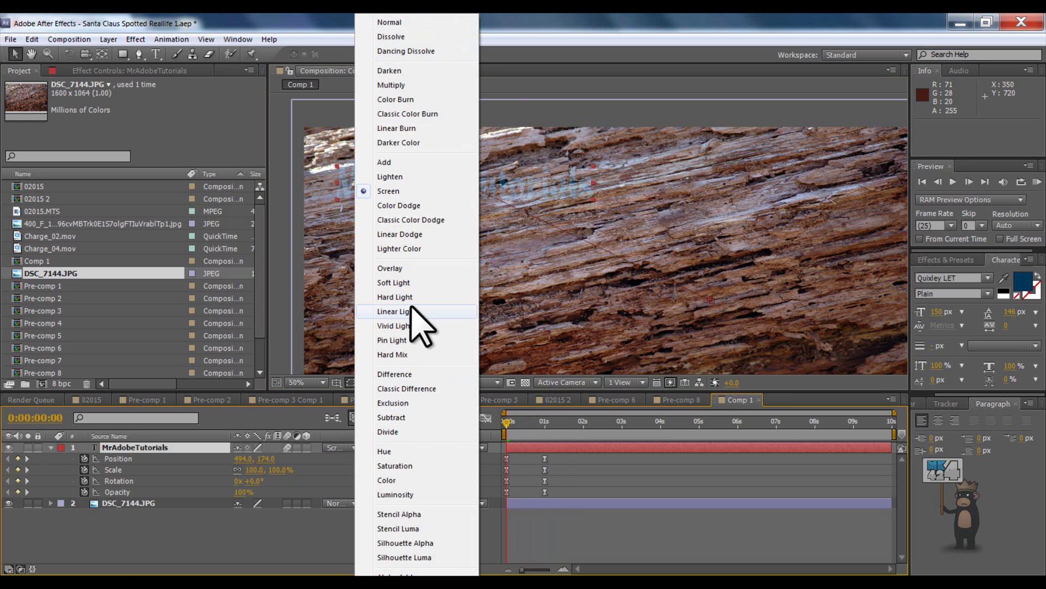
pyautogui.click(435, 268)
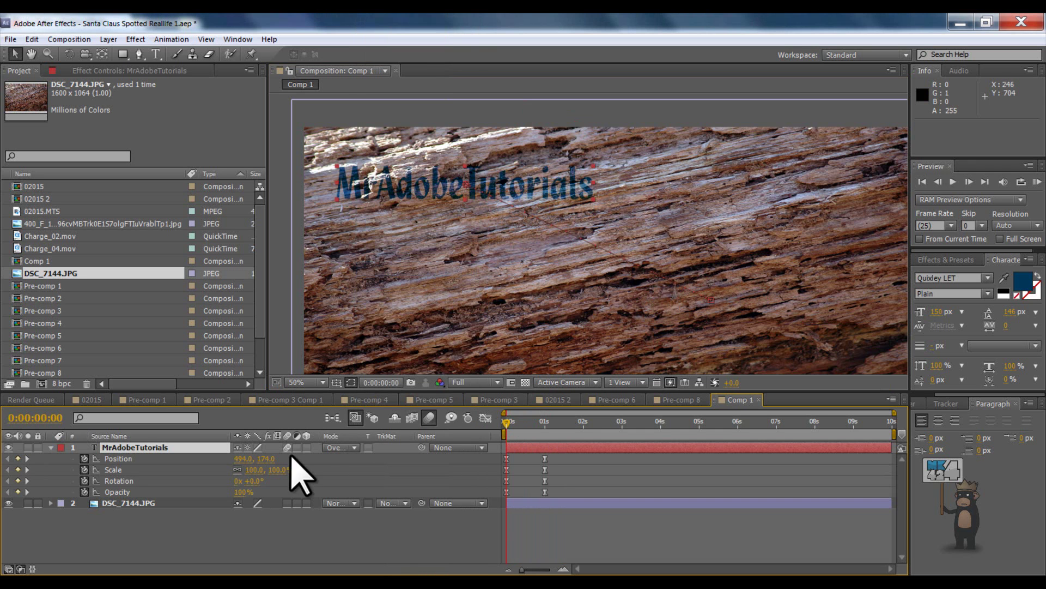
pyautogui.click(349, 447)
pyautogui.click(444, 282)
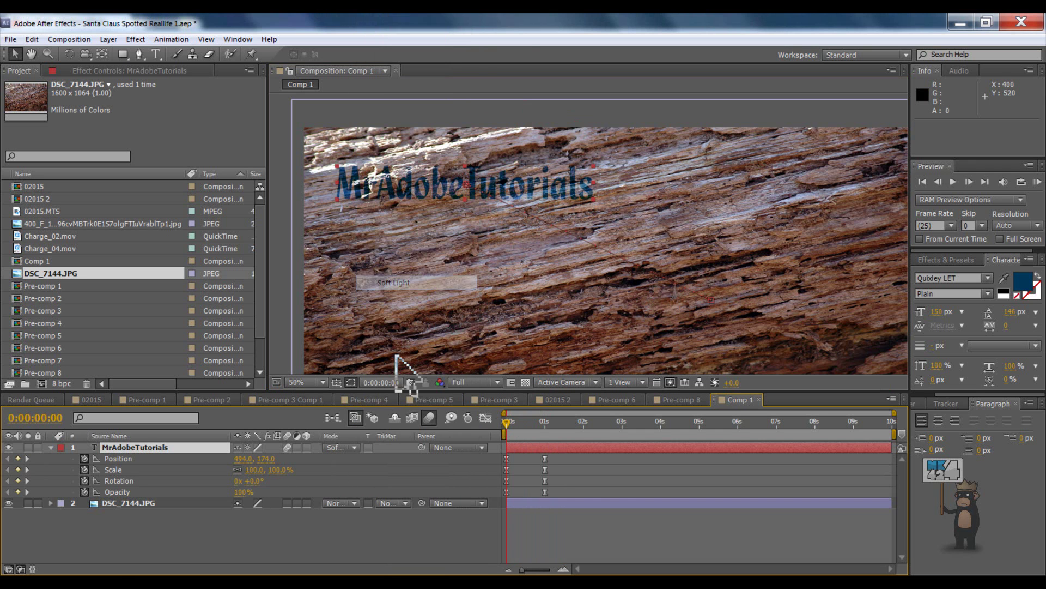
pyautogui.click(354, 450)
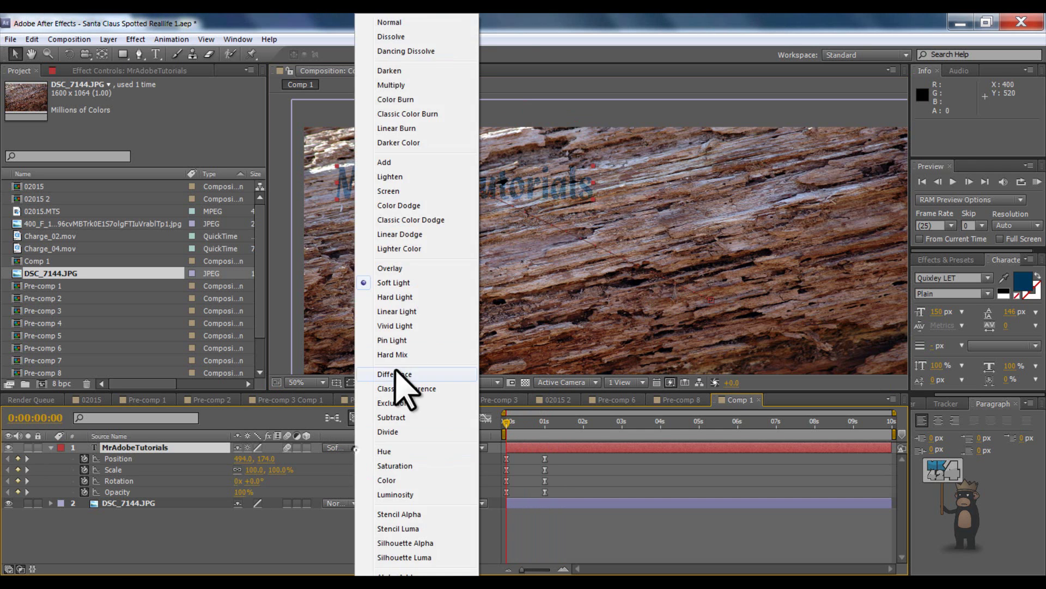
pyautogui.click(412, 296)
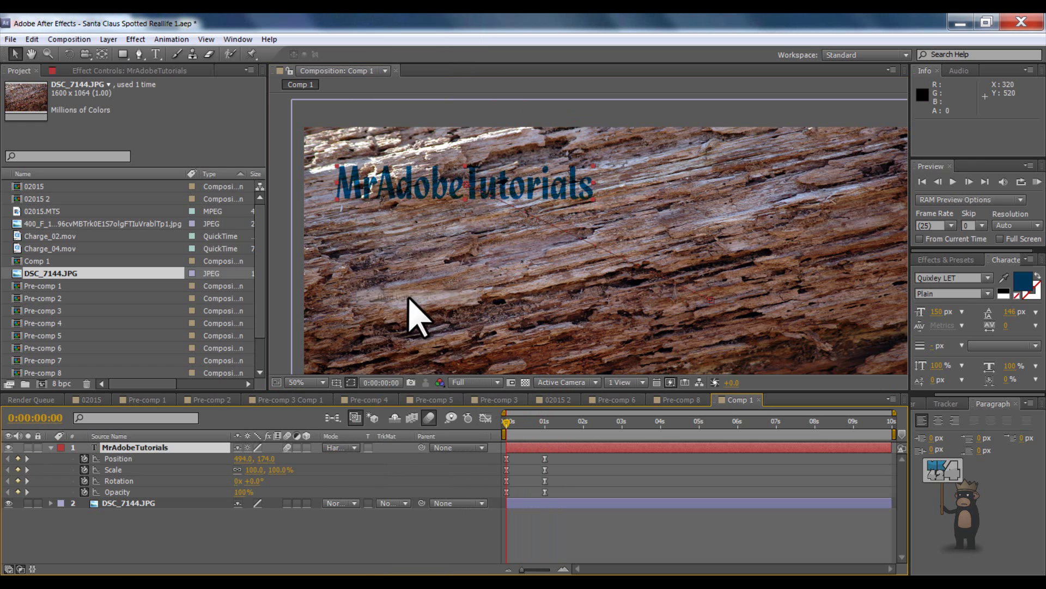
# Try Linear Light, then settle on Vivid Light for the text layer
pyautogui.click(353, 447)
pyautogui.click(383, 308)
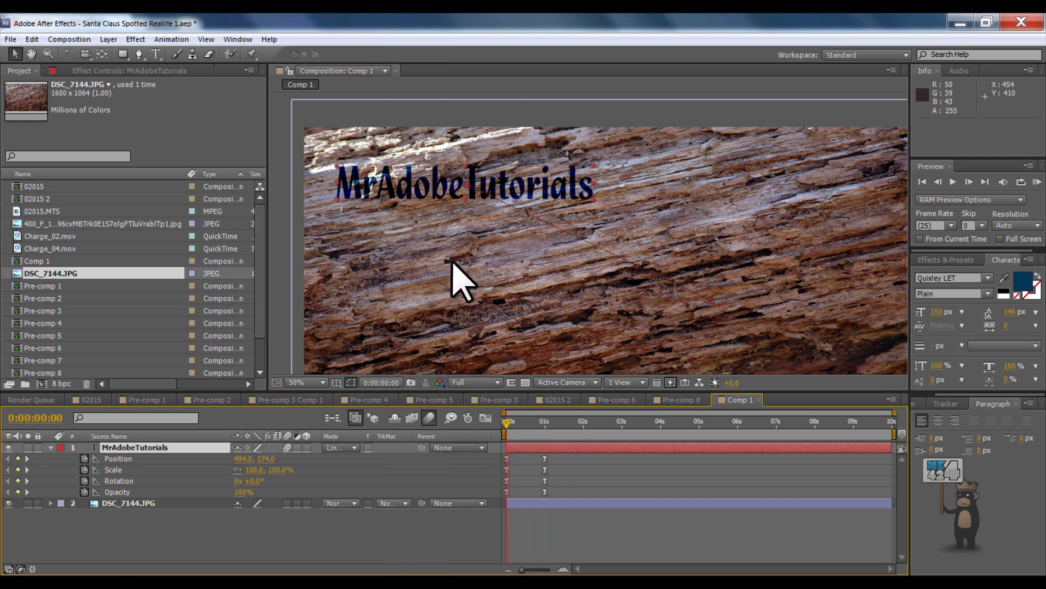
pyautogui.moveTo(451, 264)
pyautogui.mouseDown()
pyautogui.moveTo(443, 257)
pyautogui.moveTo(443, 267)
pyautogui.mouseUp()
pyautogui.click(355, 449)
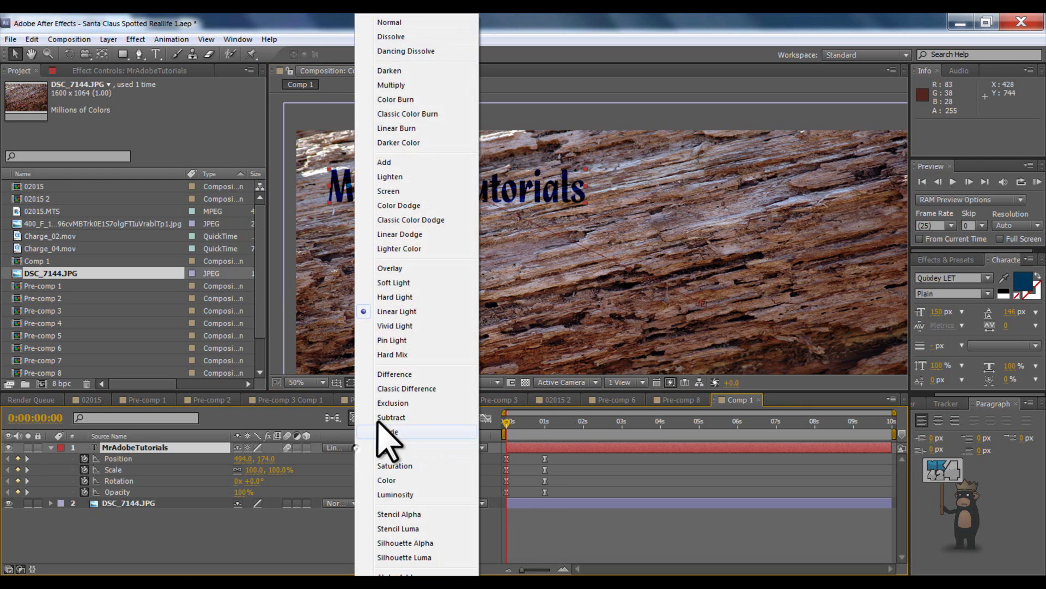
pyautogui.click(410, 324)
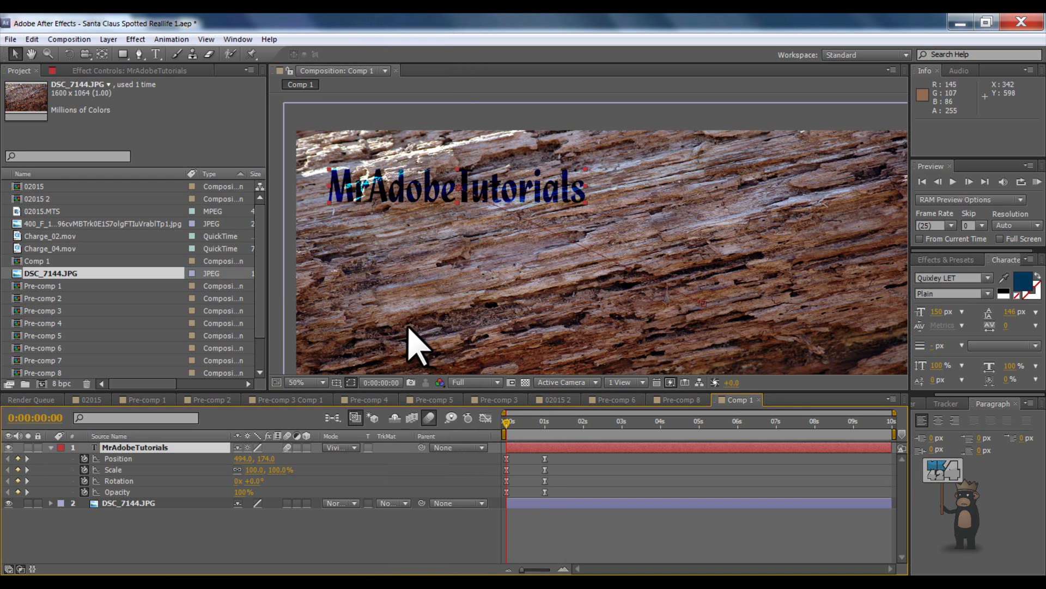
# Switch to the 02015 2 composition and zoom the viewer to 100%
pyautogui.click(556, 401)
pyautogui.press('/')
pyautogui.moveTo(584, 263); pyautogui.dragTo(479, 306)
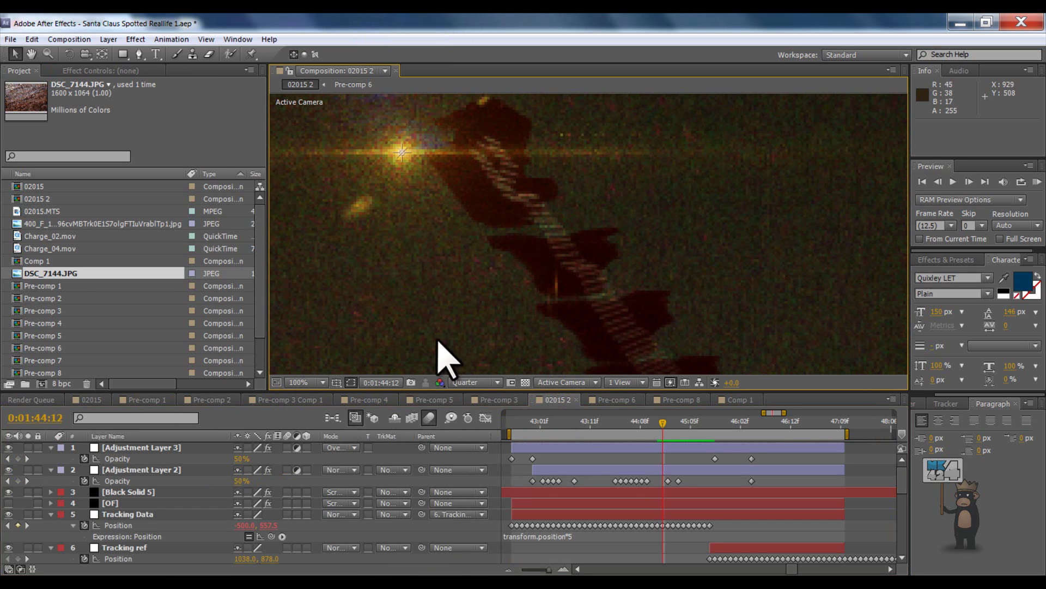
pyautogui.scroll(-3, 144, 527)
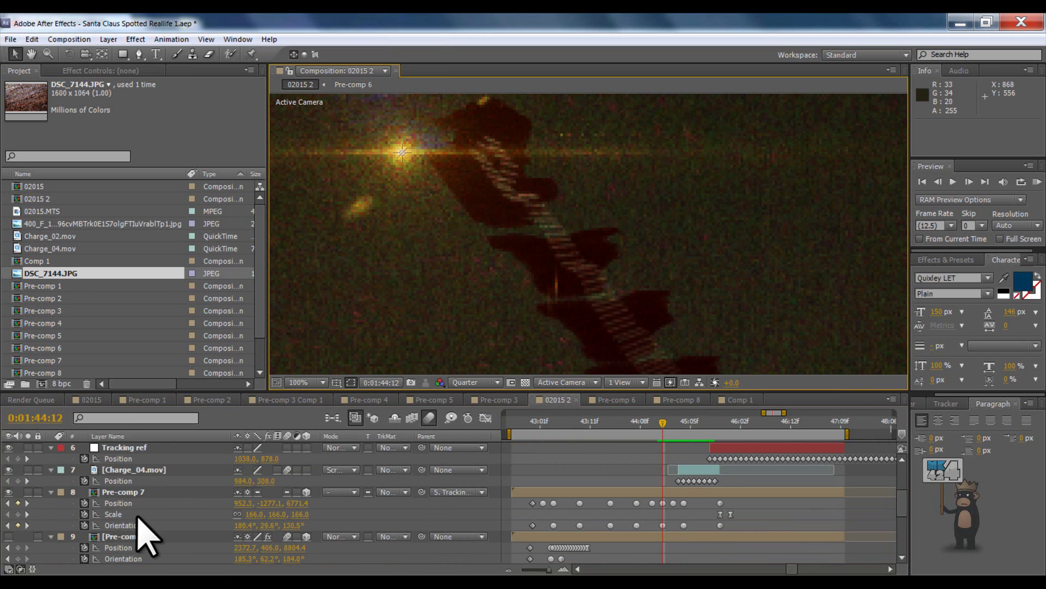
# Select layer 8 Pre-comp 7 to view its motion path and toggle its visibility
pyautogui.click(134, 492)
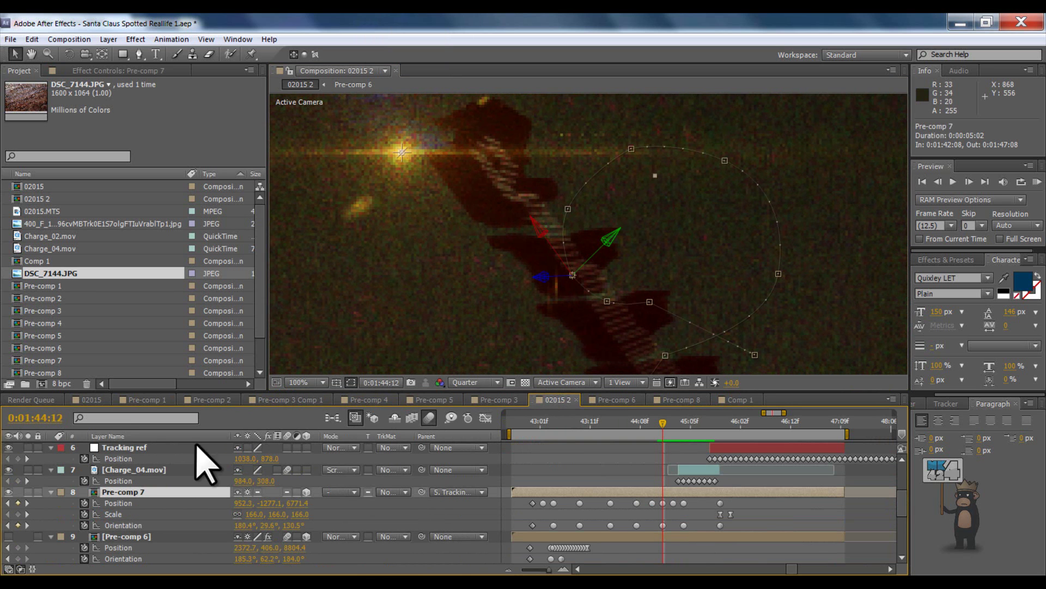
pyautogui.scroll(-3, 458, 339)
pyautogui.scroll(3, 444, 315)
pyautogui.moveTo(458, 320); pyautogui.dragTo(458, 300)
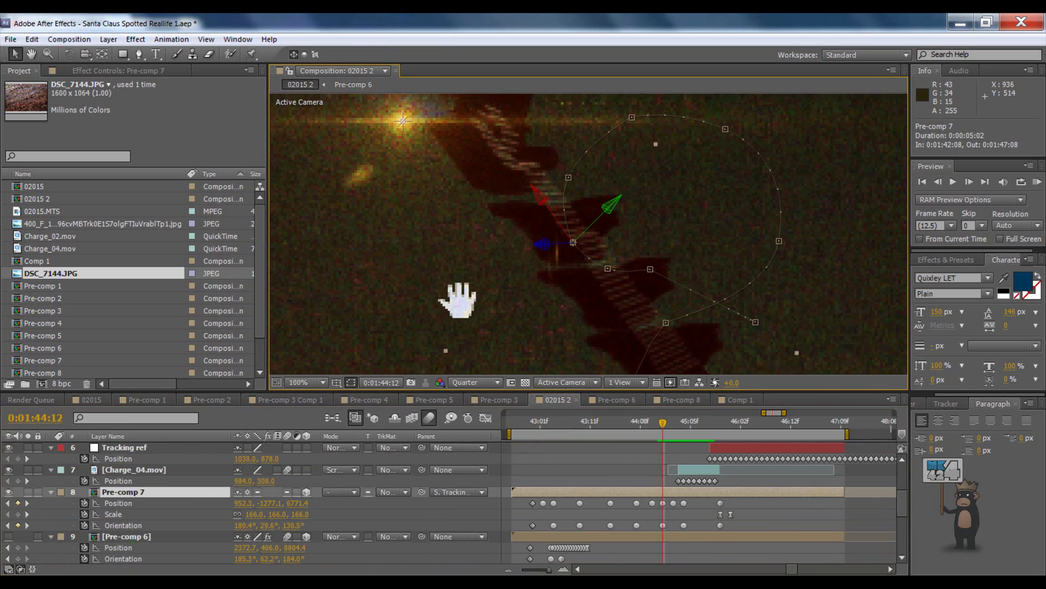
pyautogui.scroll(-1, 463, 222)
pyautogui.moveTo(462, 222); pyautogui.dragTo(507, 214)
pyautogui.scroll(-2, 474, 264)
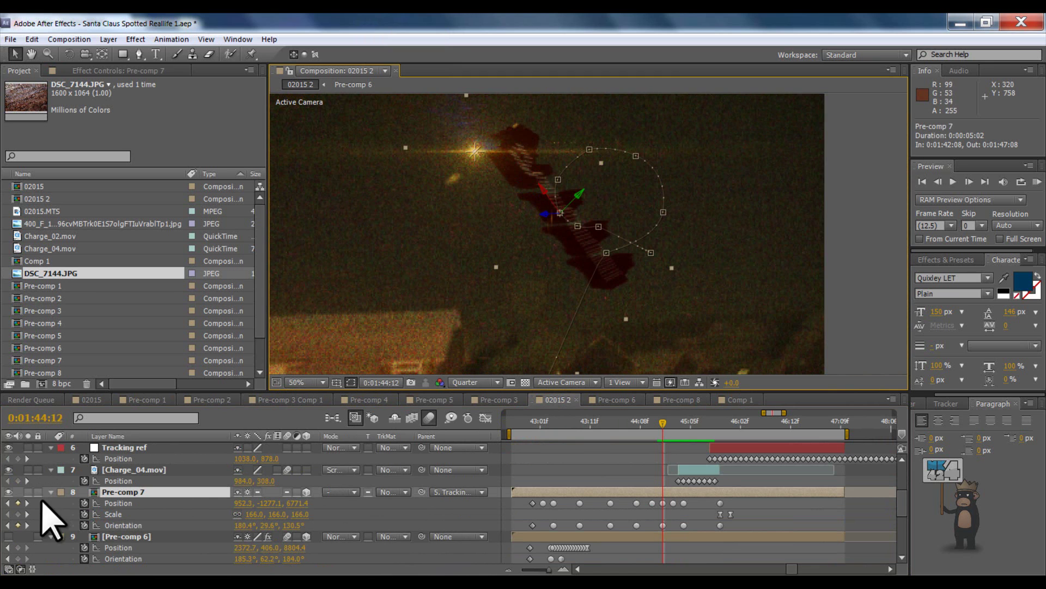
pyautogui.click(8, 491)
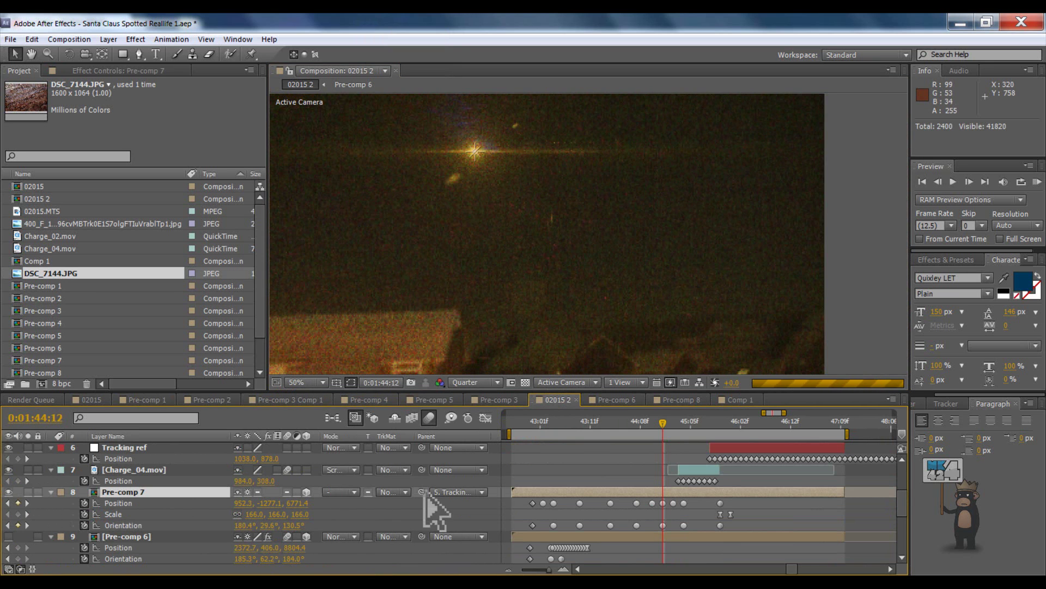
pyautogui.click(186, 493)
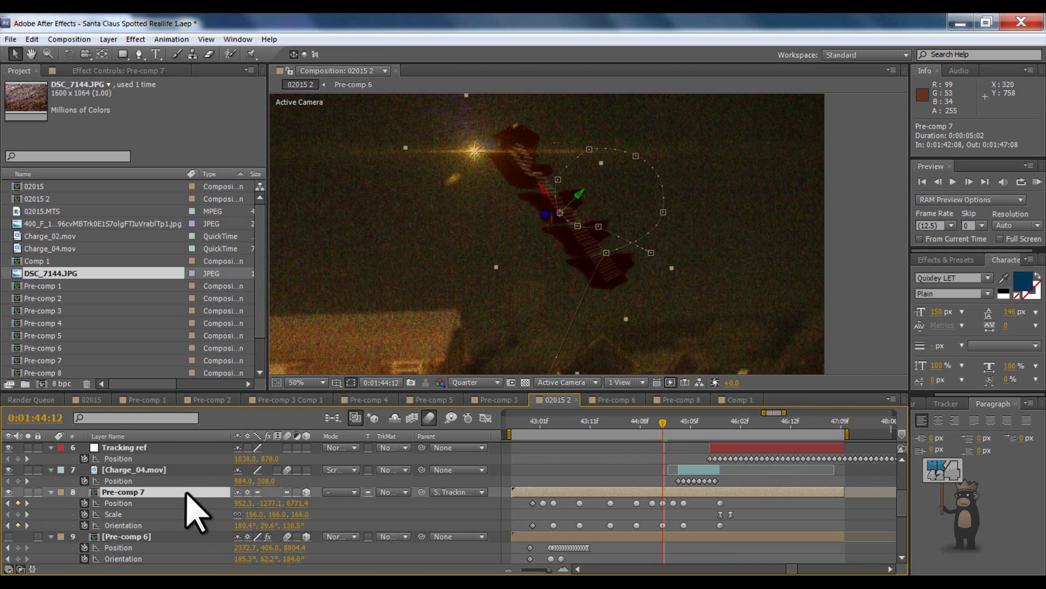
pyautogui.doubleClick(140, 492)
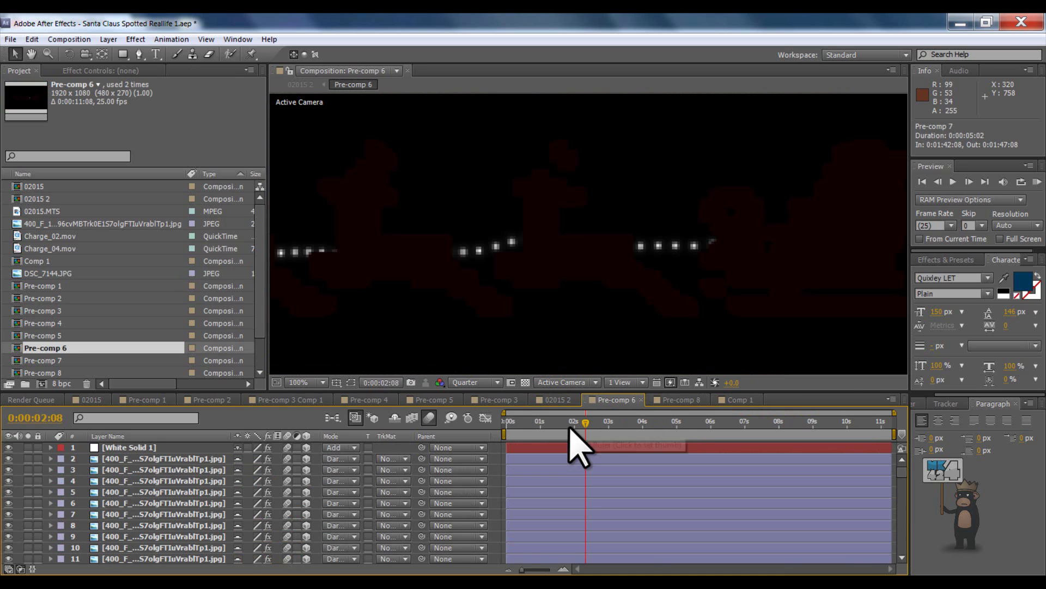
pyautogui.moveTo(491, 330)
pyautogui.mouseDown()
pyautogui.moveTo(497, 309)
pyautogui.moveTo(497, 327)
pyautogui.mouseUp()
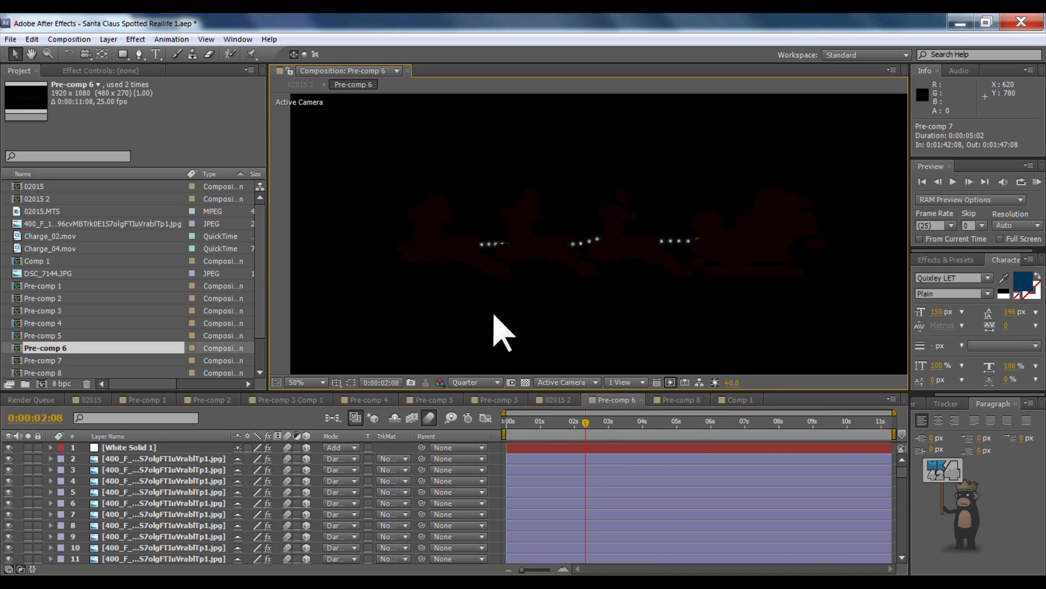
pyautogui.click(526, 382)
pyautogui.moveTo(627, 299); pyautogui.dragTo(584, 290)
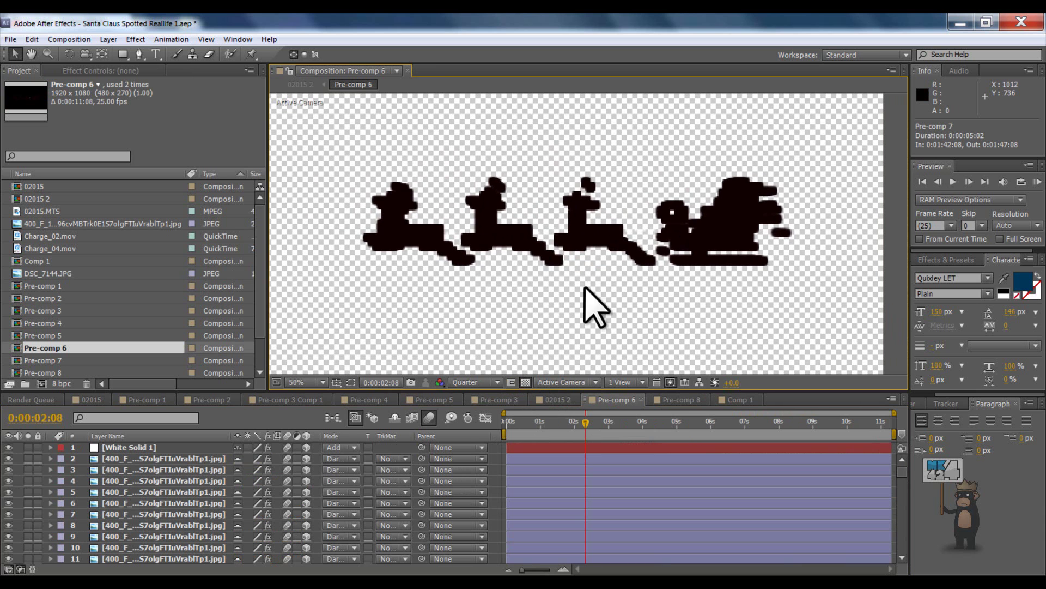
pyautogui.click(163, 458)
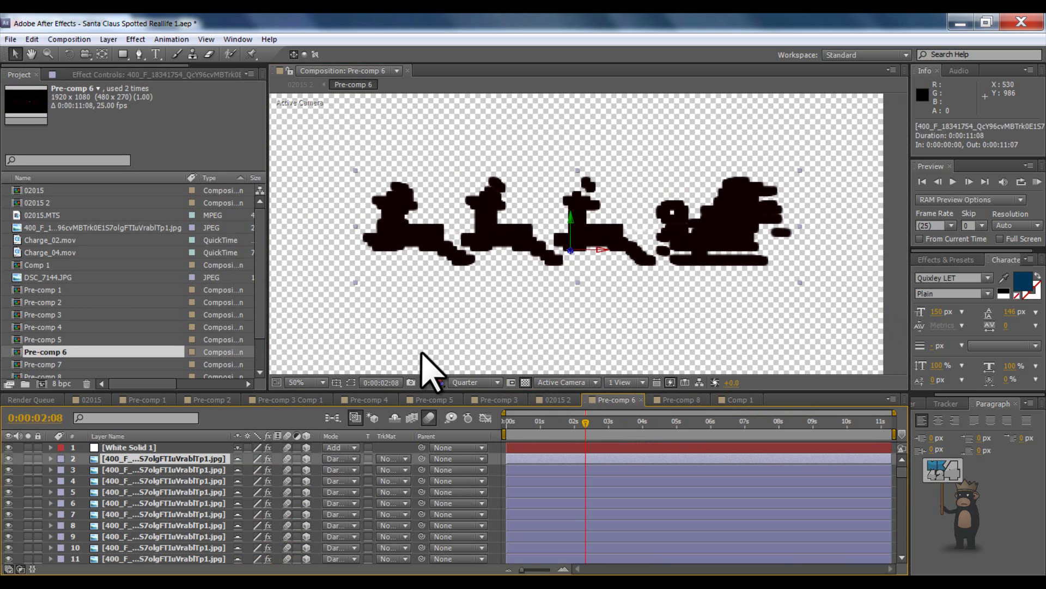
pyautogui.click(526, 382)
pyautogui.press('.')
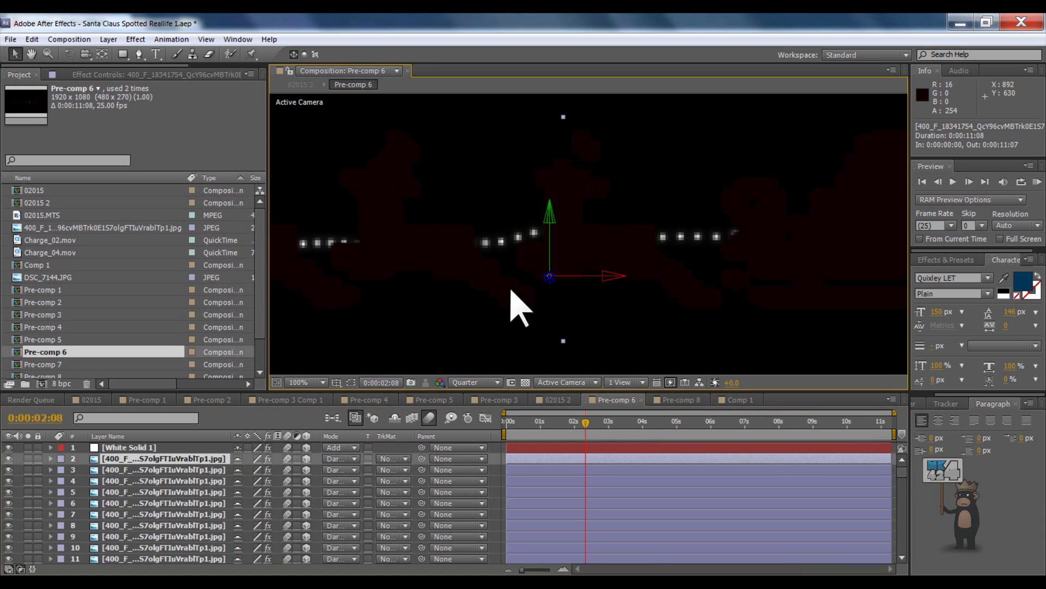
pyautogui.scroll(6, 678, 286)
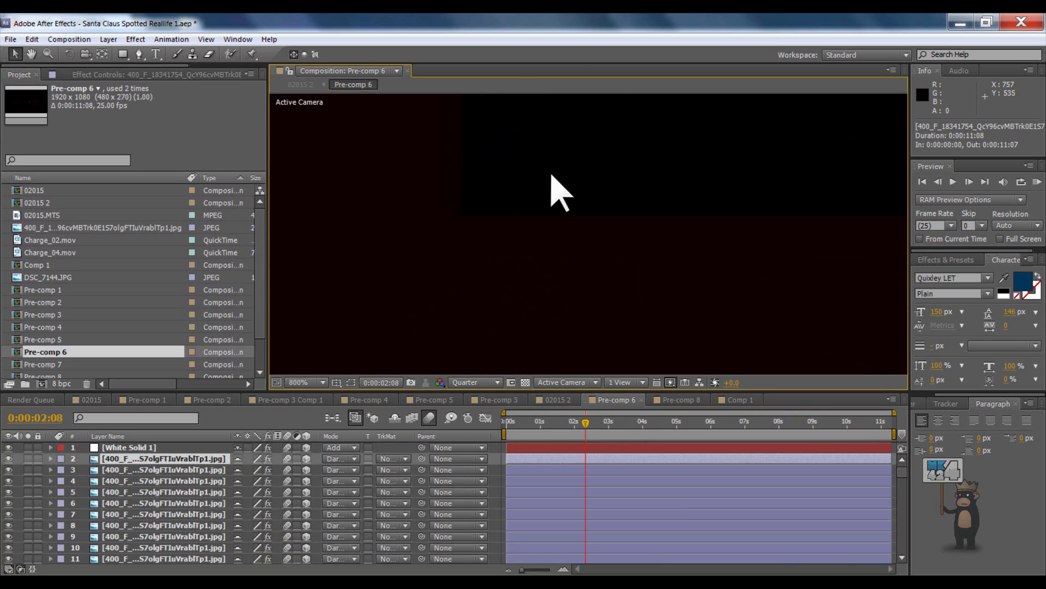
pyautogui.scroll(-6, 602, 264)
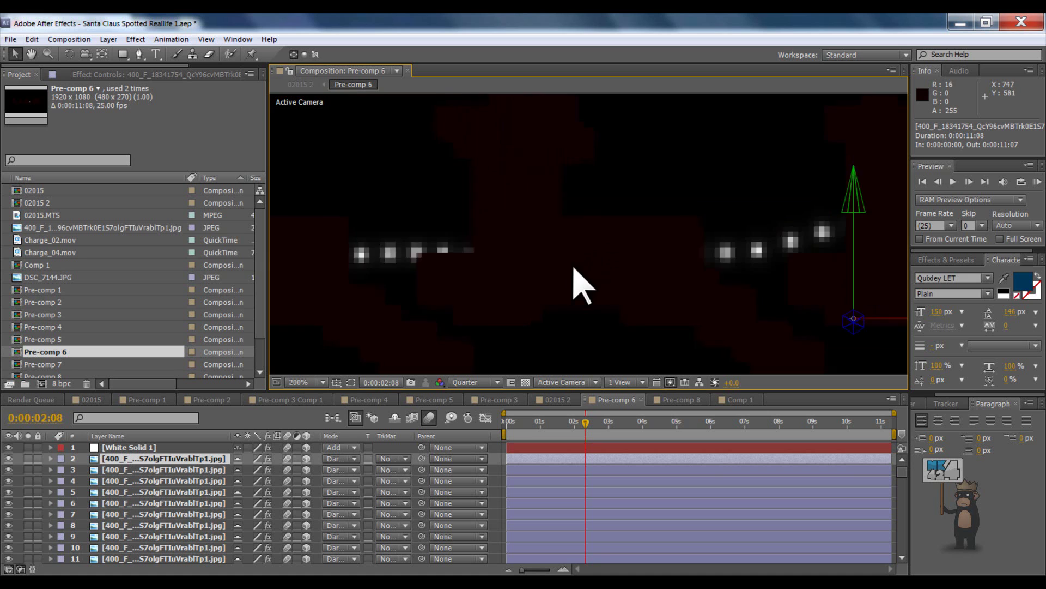
pyautogui.moveTo(566, 275)
pyautogui.mouseDown()
pyautogui.moveTo(589, 265)
pyautogui.moveTo(582, 283)
pyautogui.mouseUp()
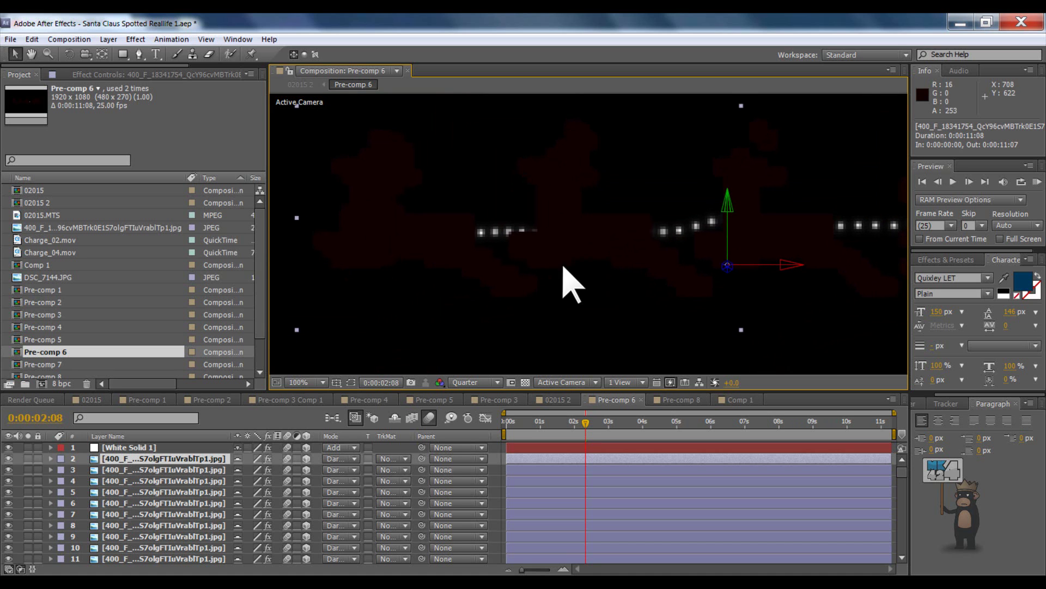
pyautogui.moveTo(519, 237)
pyautogui.mouseDown()
pyautogui.moveTo(509, 257)
pyautogui.moveTo(545, 250)
pyautogui.moveTo(518, 232)
pyautogui.mouseUp()
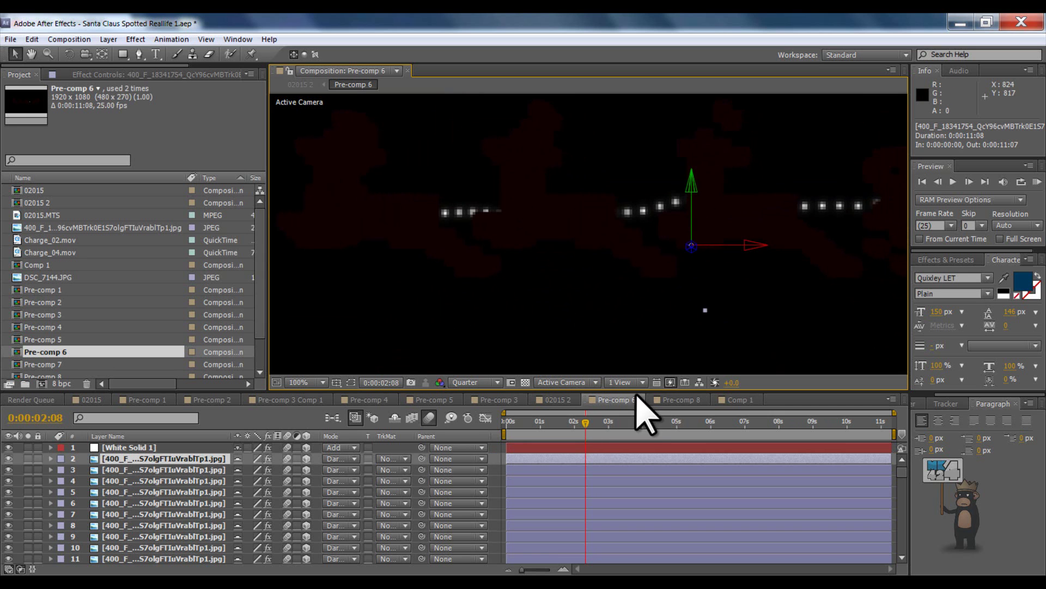
# Switch to the 02015 2 composition and frame the sleigh, camera path and bright flare in the viewer
pyautogui.click(552, 400)
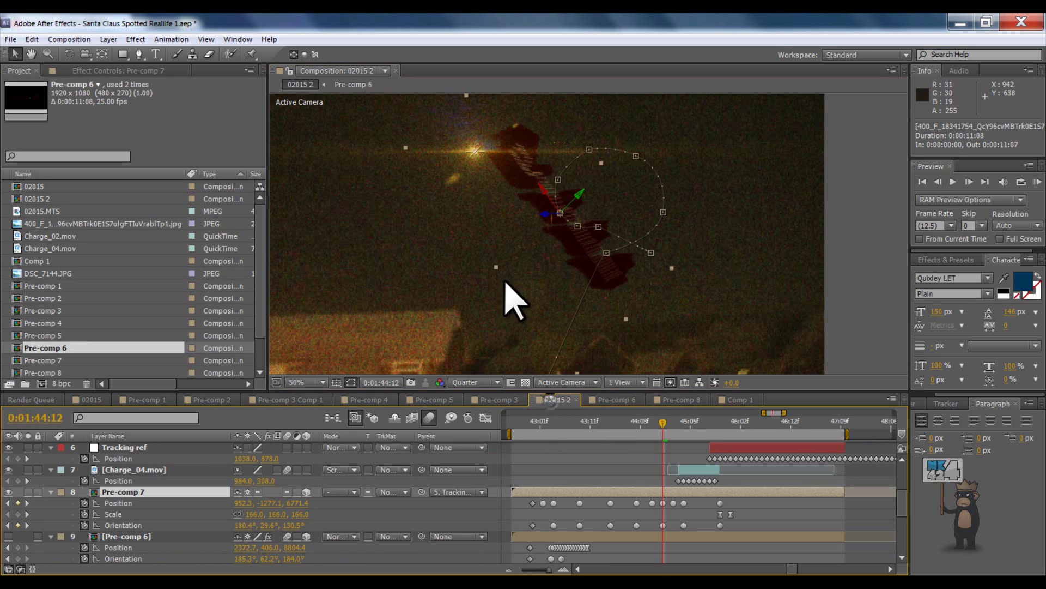
pyautogui.moveTo(515, 284); pyautogui.dragTo(524, 297)
pyautogui.scroll(-6, 519, 299)
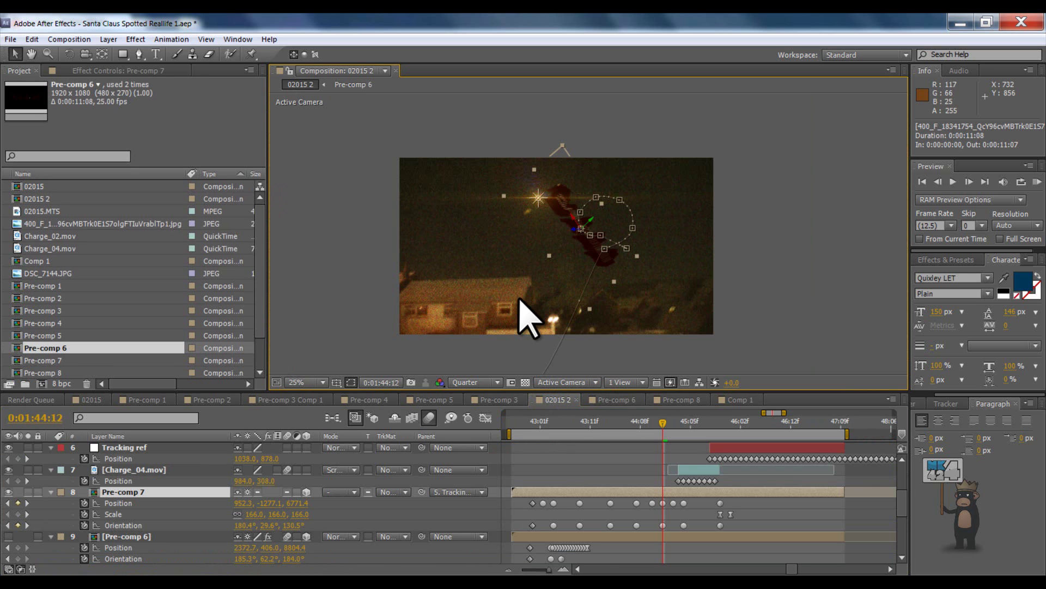
pyautogui.scroll(7, 520, 301)
pyautogui.moveTo(526, 280); pyautogui.dragTo(561, 292)
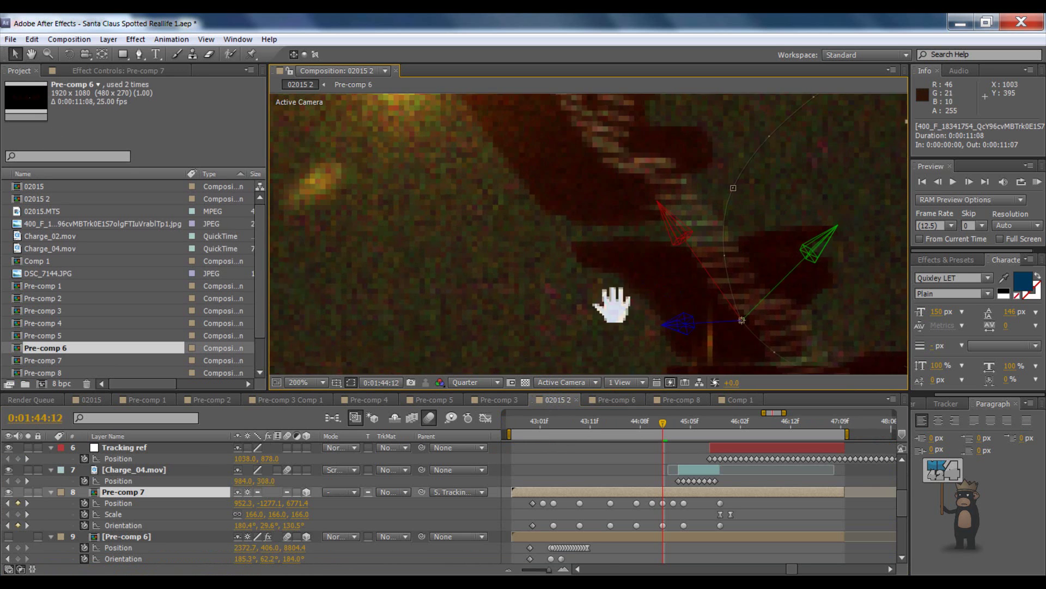
pyautogui.scroll(1, 612, 304)
pyautogui.moveTo(607, 327); pyautogui.dragTo(567, 297)
pyautogui.scroll(1, 532, 310)
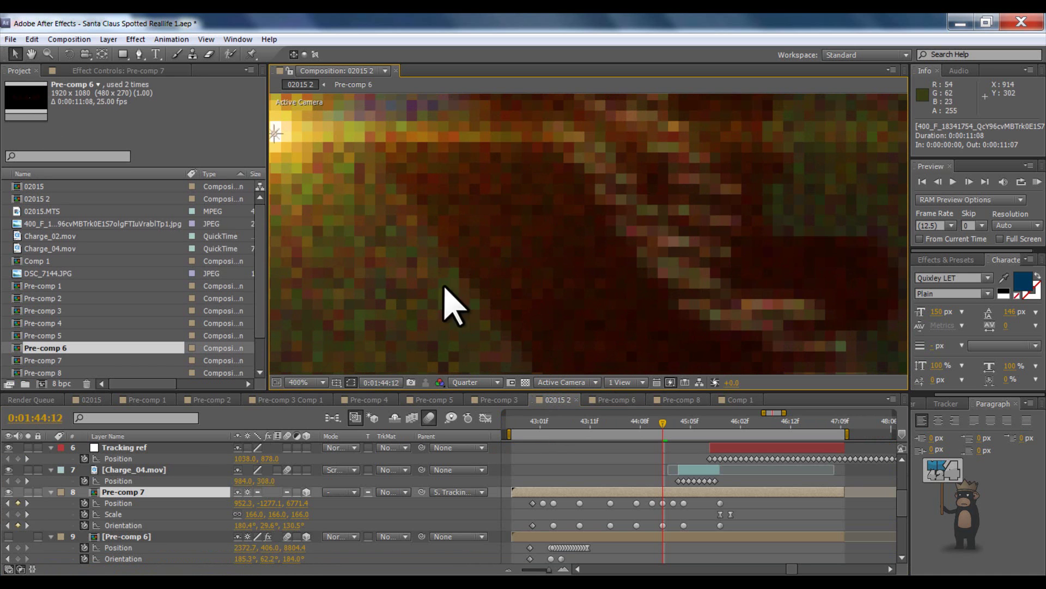
pyautogui.moveTo(450, 305); pyautogui.dragTo(485, 361)
pyautogui.scroll(-1, 616, 305)
pyautogui.scroll(-5, 578, 294)
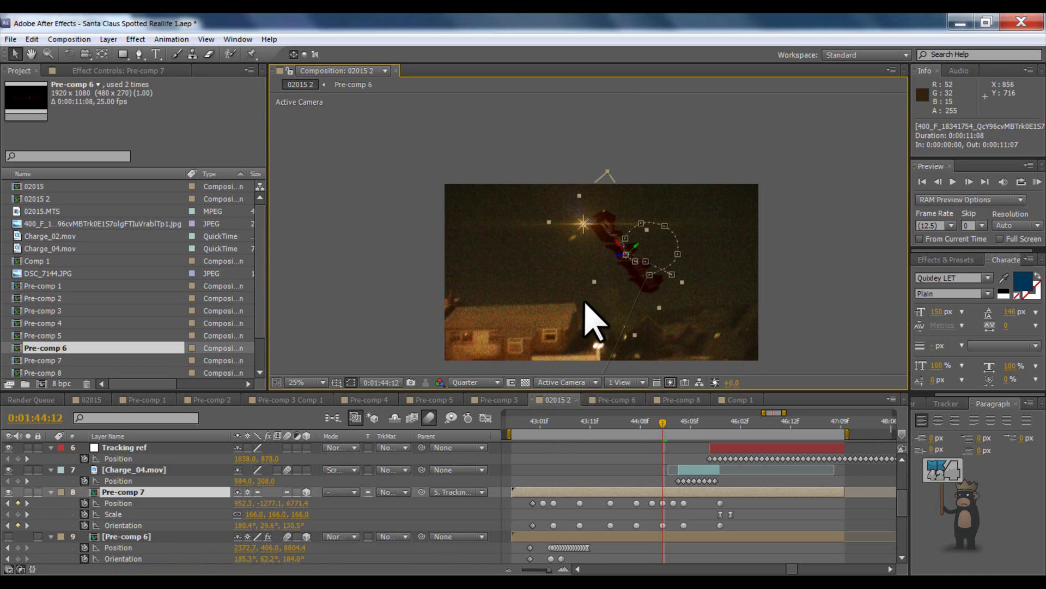
pyautogui.scroll(5, 612, 304)
pyautogui.moveTo(649, 278); pyautogui.dragTo(480, 317)
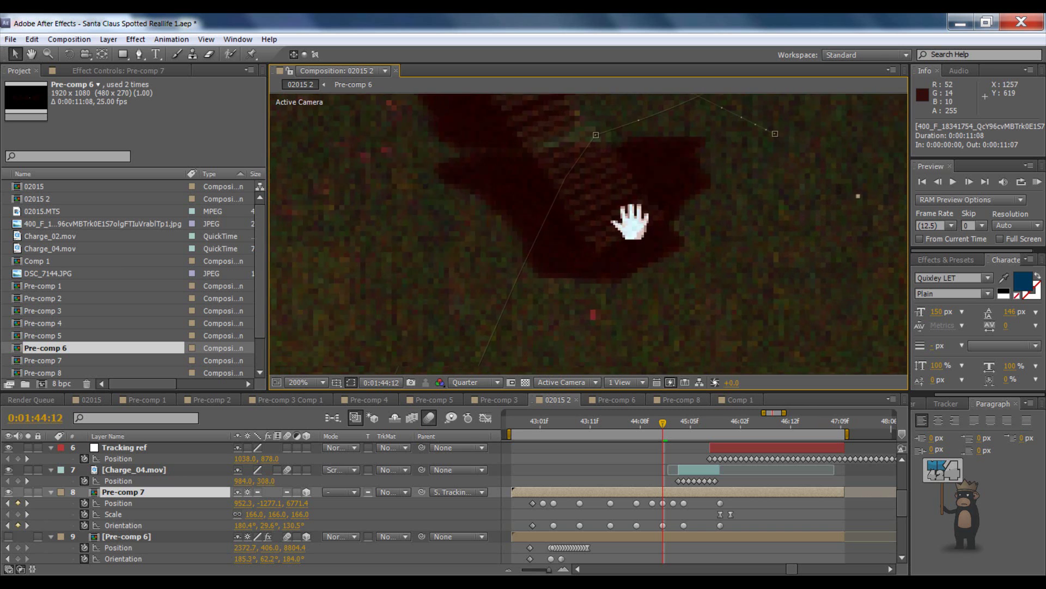
pyautogui.scroll(-4, 783, 292)
pyautogui.moveTo(696, 285); pyautogui.dragTo(735, 225)
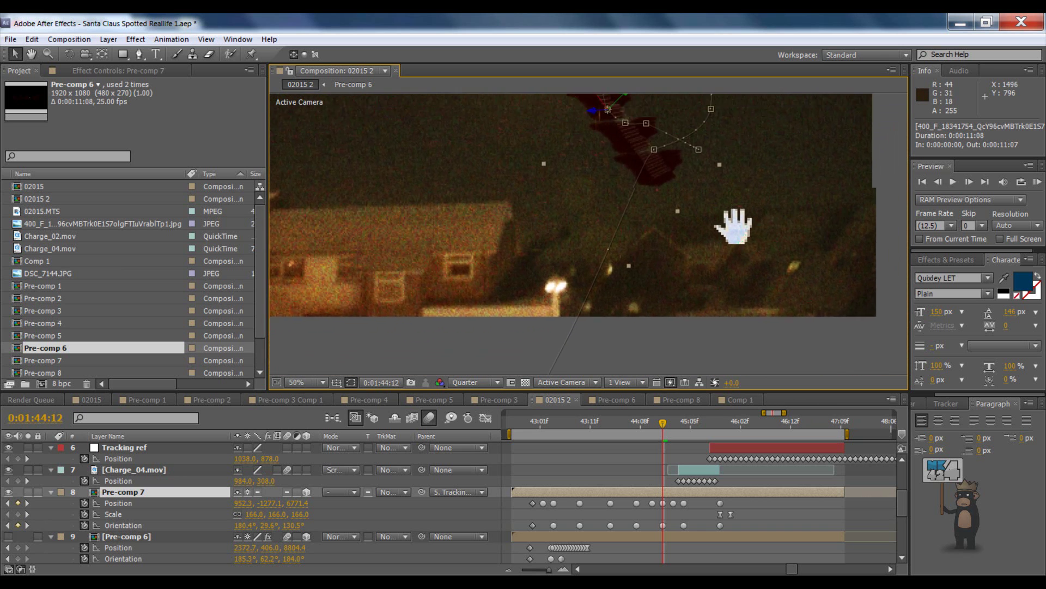
pyautogui.scroll(4, 712, 315)
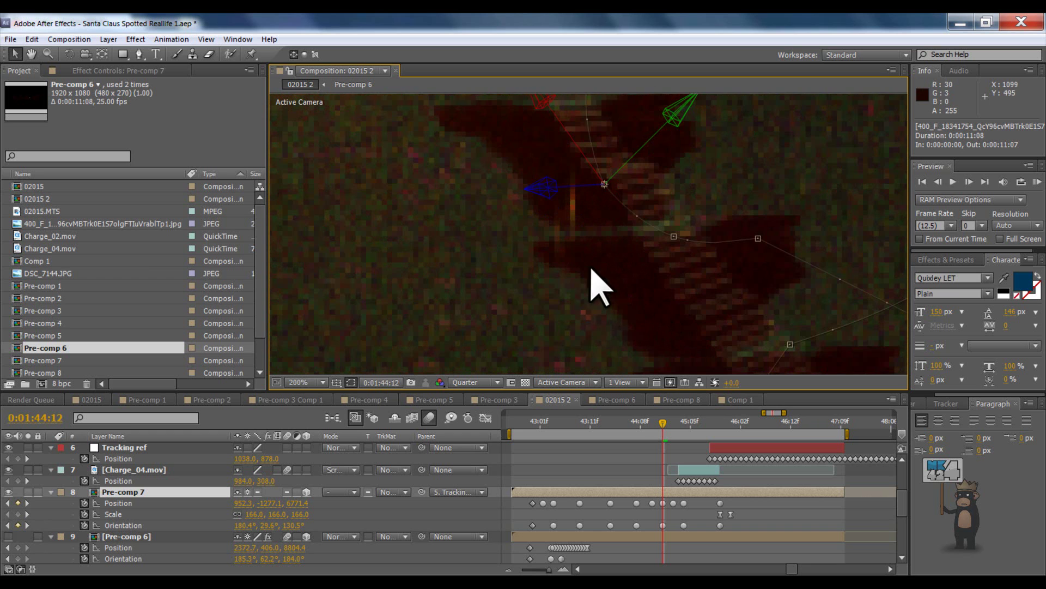
pyautogui.scroll(-2, 591, 272)
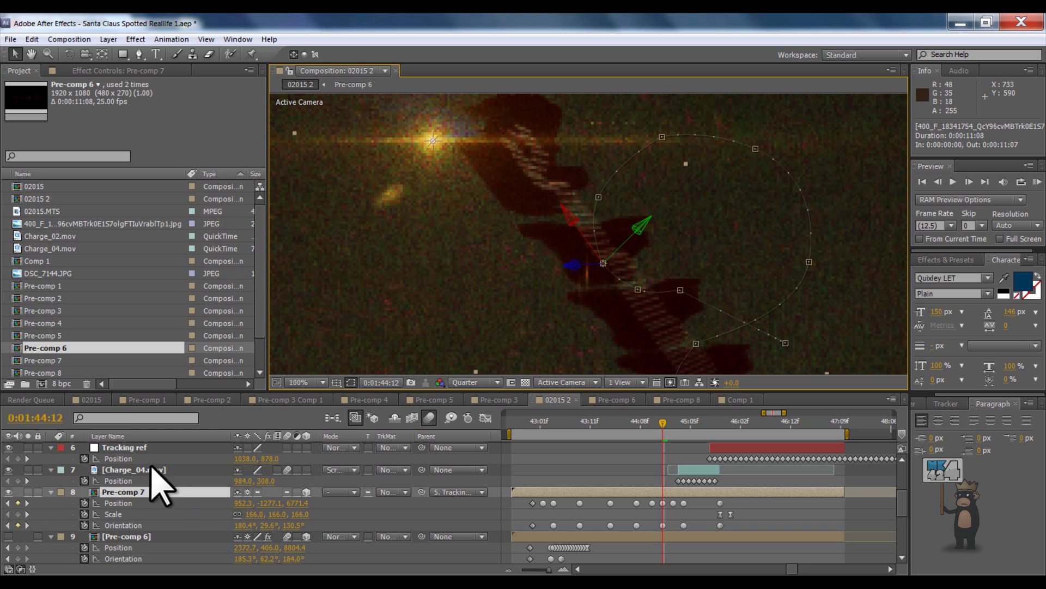
pyautogui.scroll(3, 286, 515)
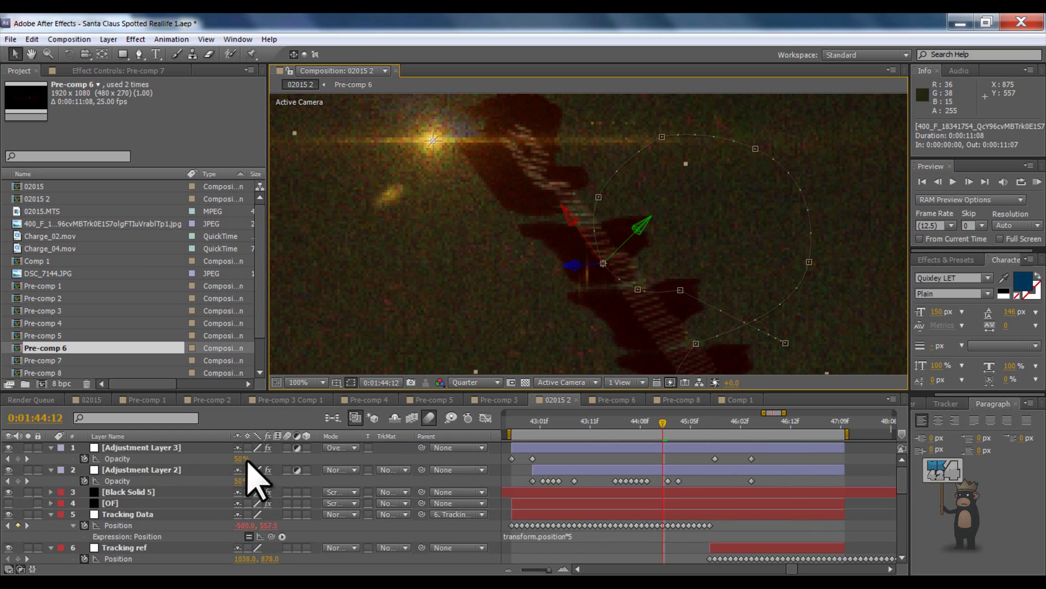
pyautogui.moveTo(486, 280); pyautogui.dragTo(579, 289)
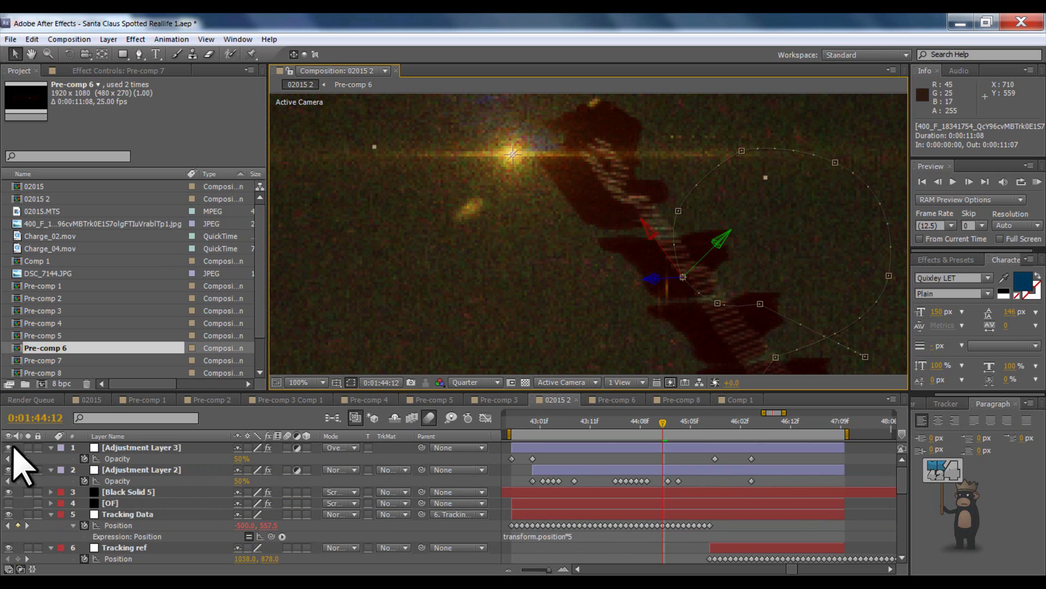
# Run a numpad-0 RAM preview, then select Adjustment Layer 3 and reframe the whole sleigh and flare
pyautogui.press('KP_0')
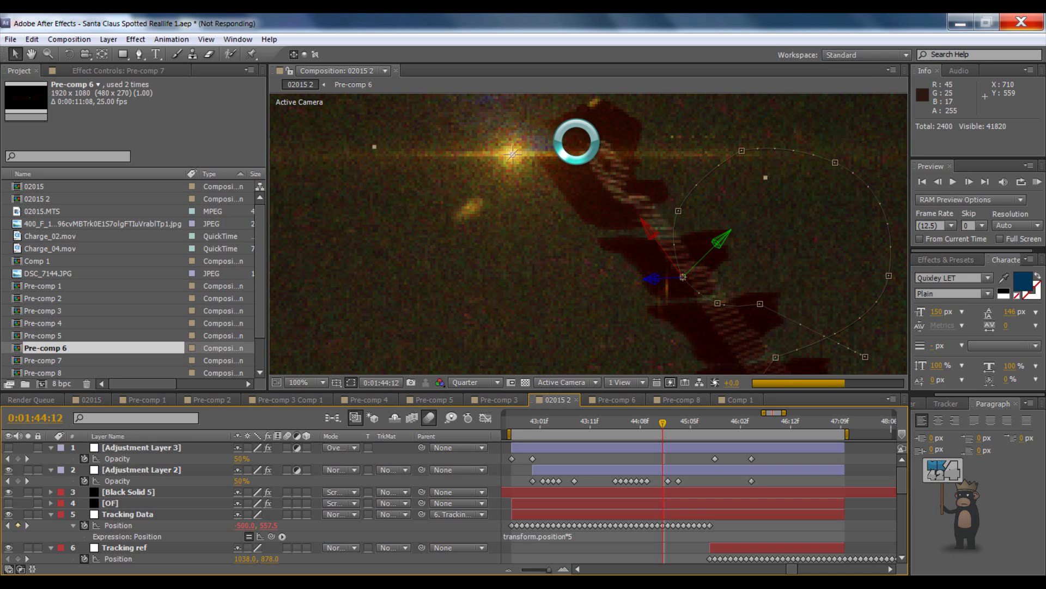
pyautogui.click(577, 143)
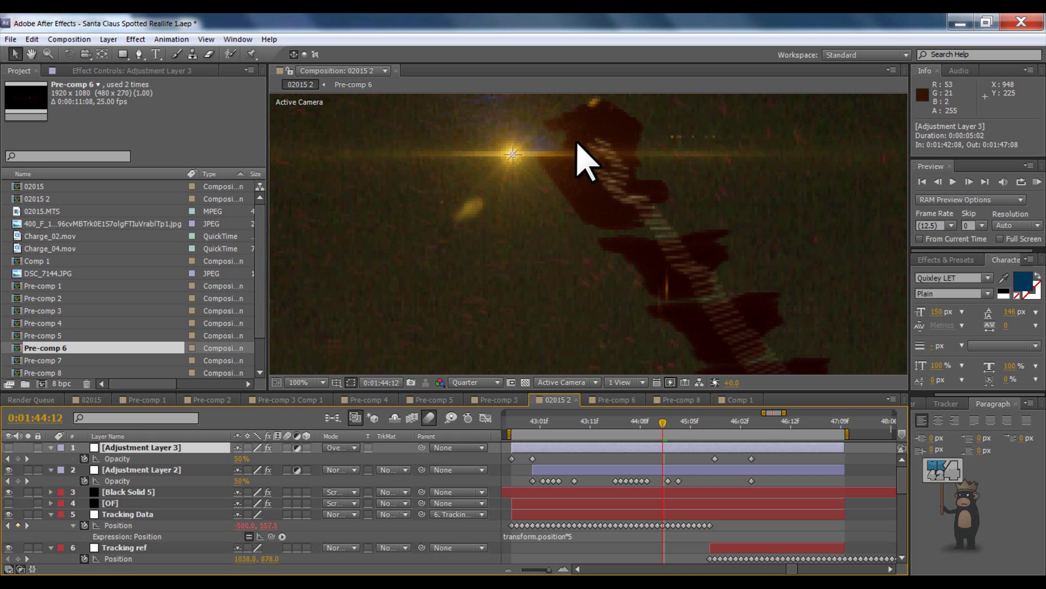
pyautogui.scroll(-3, 578, 144)
pyautogui.scroll(3, 614, 256)
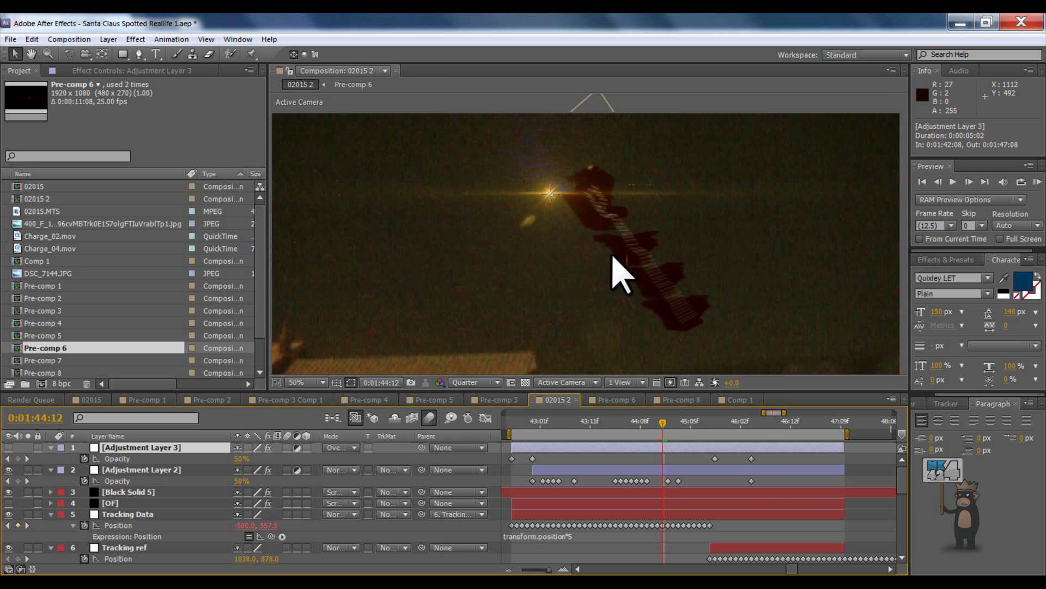
pyautogui.moveTo(614, 256); pyautogui.dragTo(514, 159)
pyautogui.scroll(2, 635, 257)
pyautogui.scroll(-3, 551, 227)
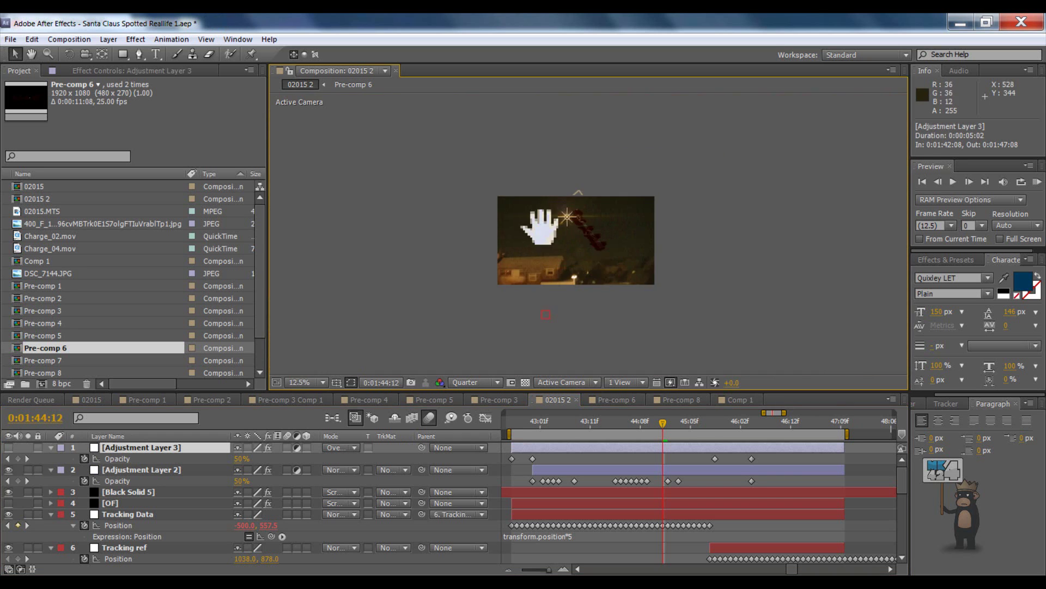
pyautogui.scroll(3, 561, 253)
pyautogui.moveTo(560, 253); pyautogui.dragTo(630, 262)
pyautogui.scroll(2, 626, 262)
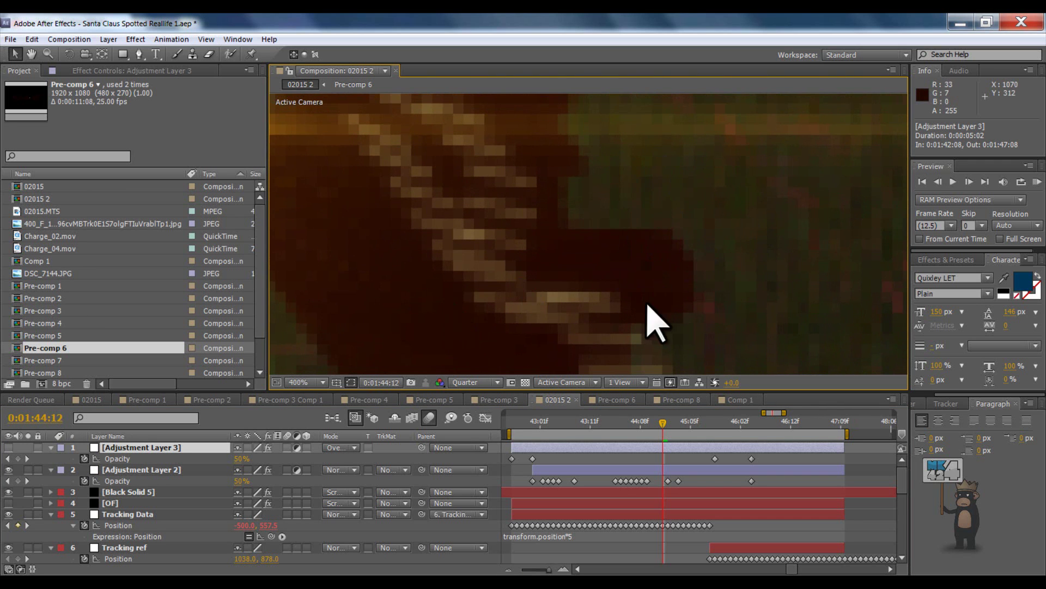
pyautogui.scroll(-1, 567, 159)
pyautogui.scroll(-1, 603, 275)
pyautogui.moveTo(603, 276); pyautogui.dragTo(549, 227)
pyautogui.scroll(-1, 418, 168)
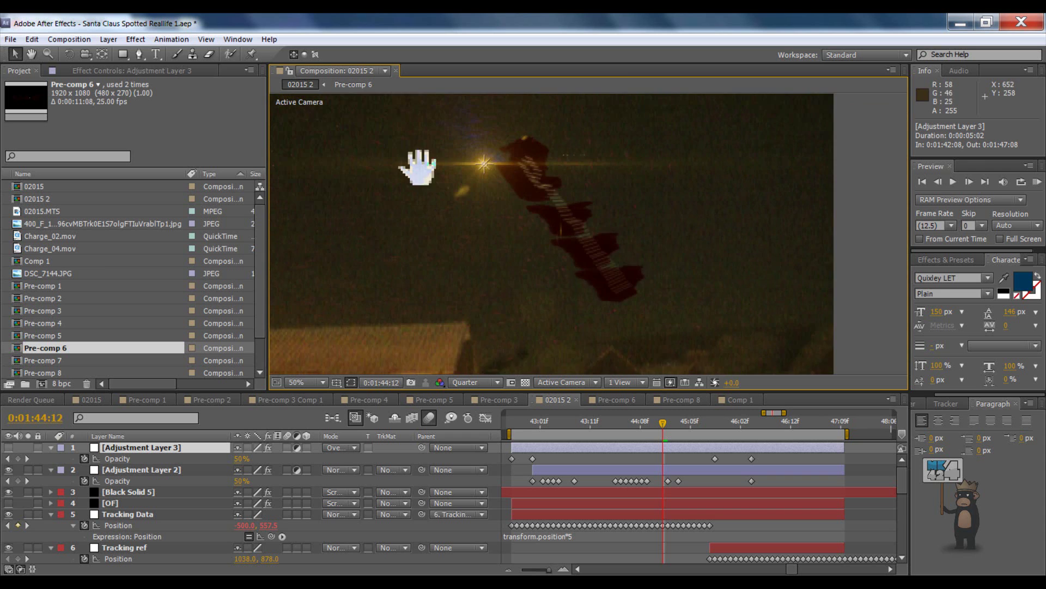
pyautogui.scroll(1, 498, 214)
pyautogui.scroll(1, 596, 316)
pyautogui.moveTo(630, 252); pyautogui.dragTo(486, 163)
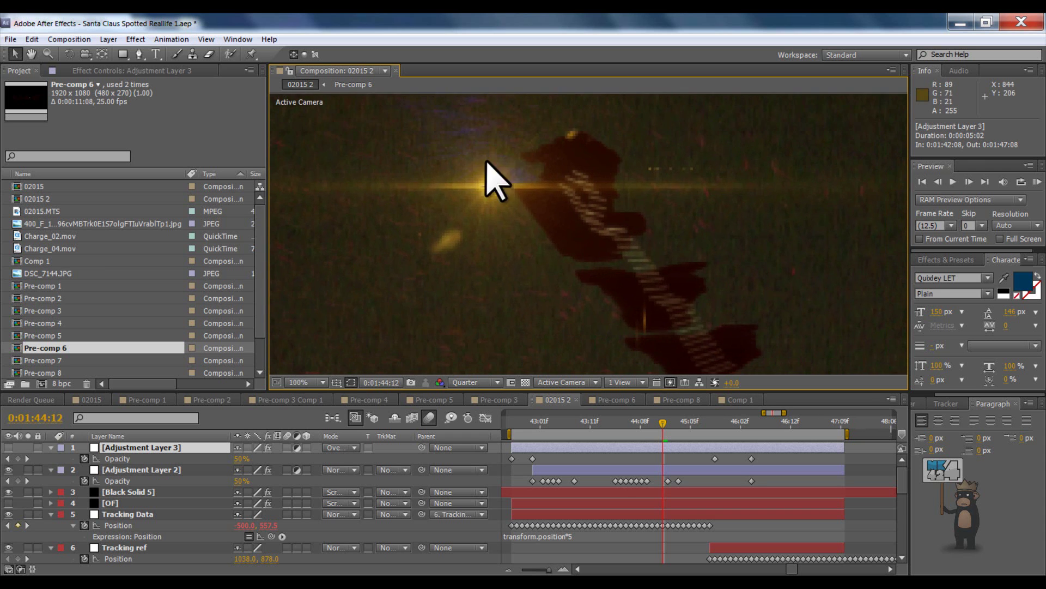
pyautogui.scroll(-2, 546, 264)
pyautogui.moveTo(546, 264); pyautogui.dragTo(534, 238)
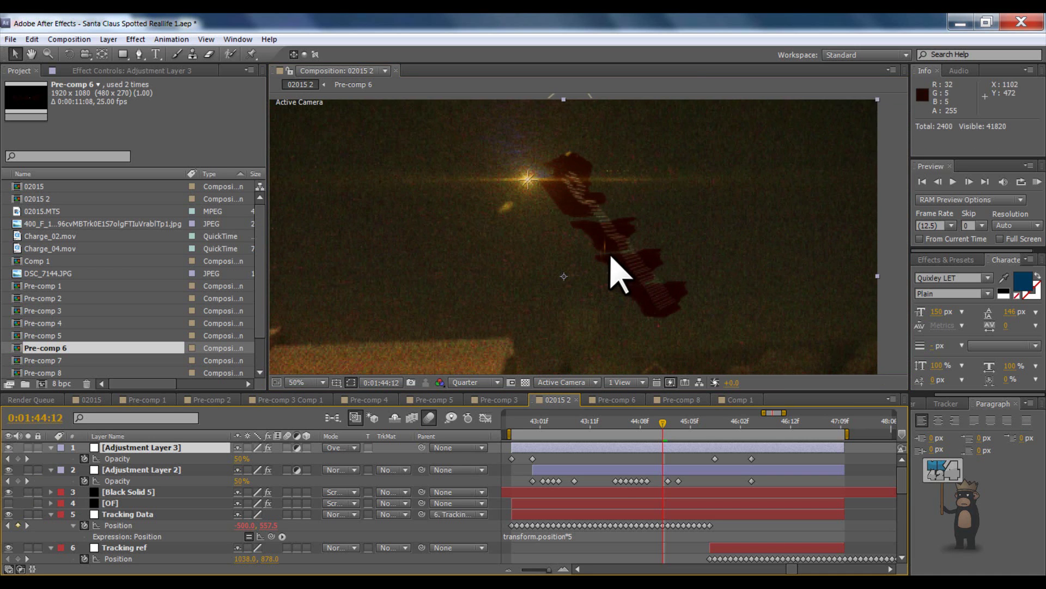
pyautogui.moveTo(602, 205); pyautogui.dragTo(623, 206)
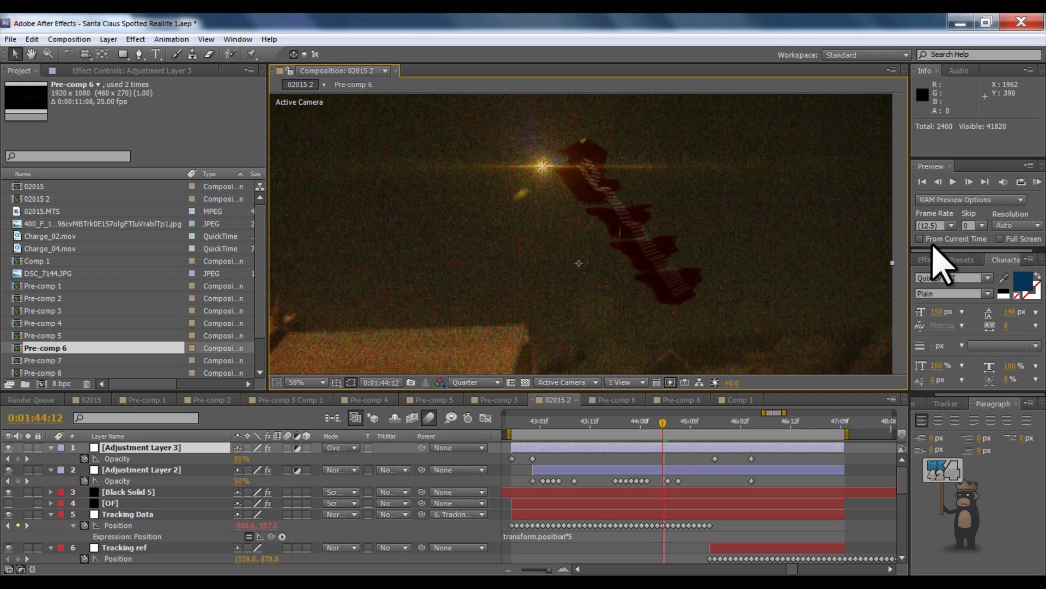
# Show the Effects & Presets panel, pan the composition image and move the current time to 0:01:45:00
pyautogui.click(928, 258)
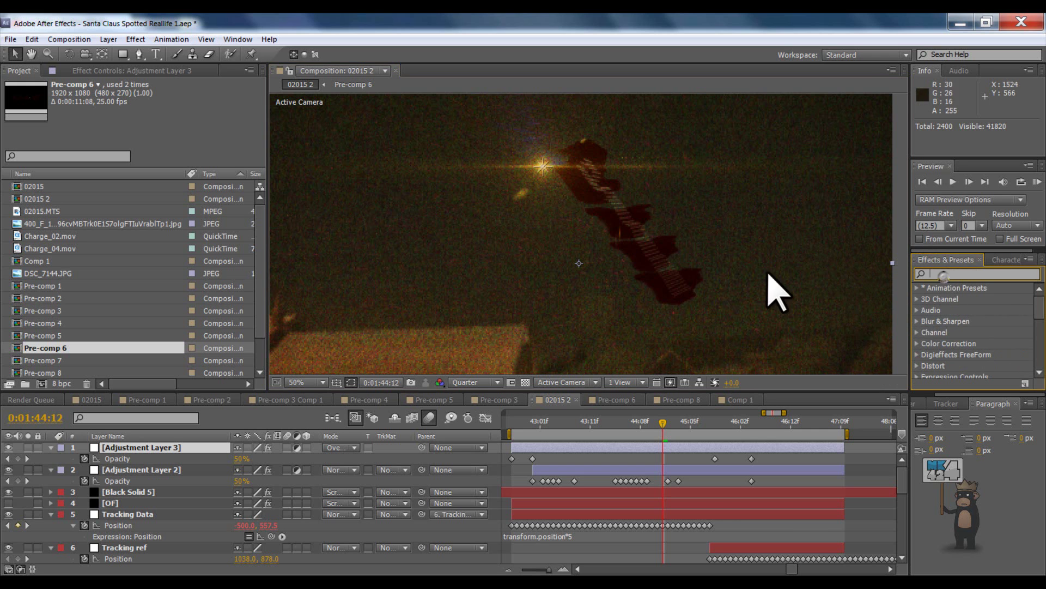
pyautogui.moveTo(623, 294); pyautogui.dragTo(581, 276)
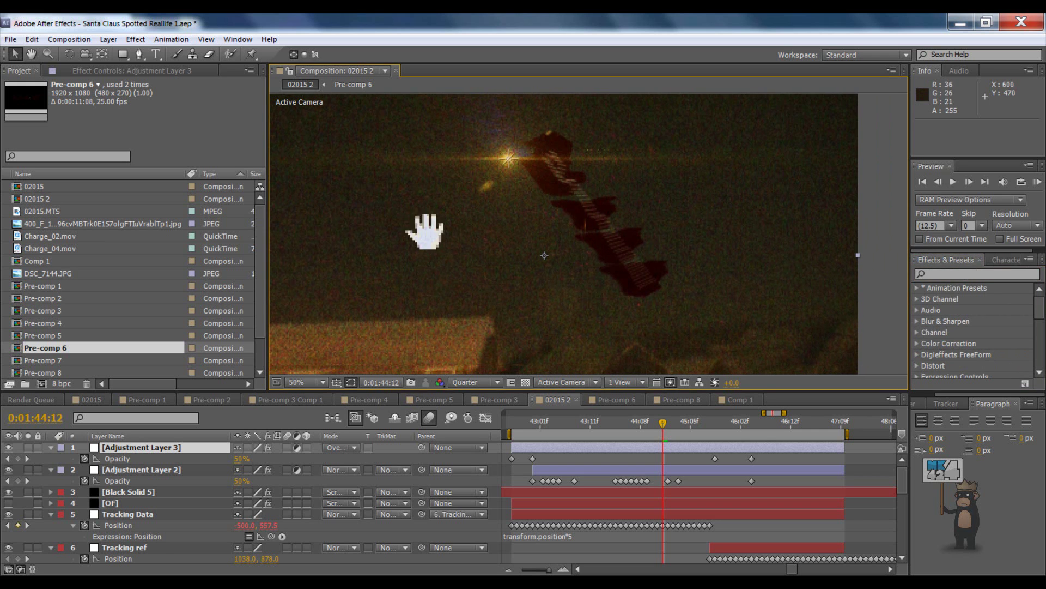
pyautogui.moveTo(427, 229); pyautogui.dragTo(489, 246)
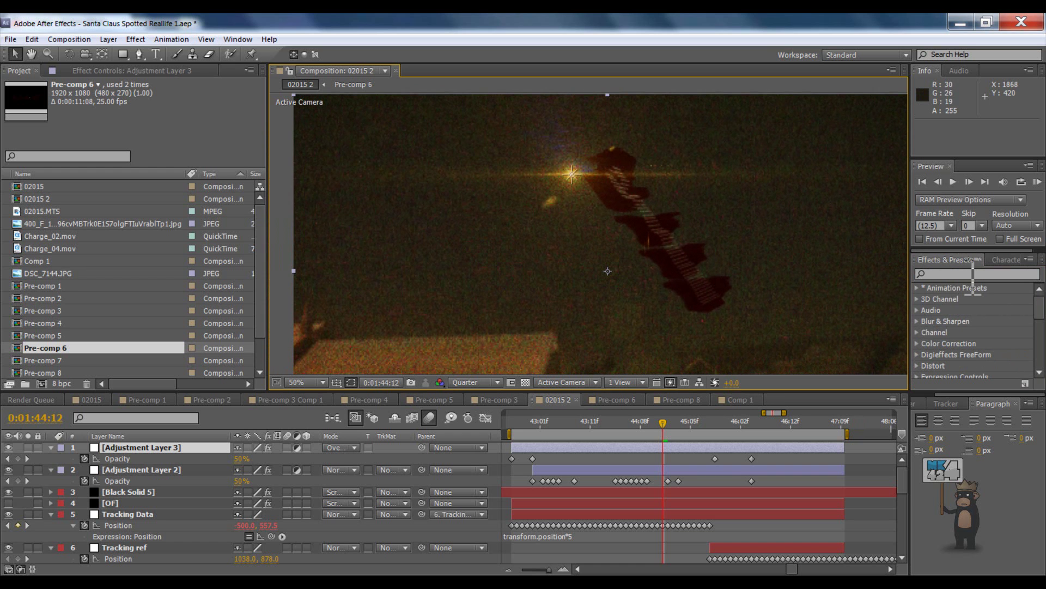
pyautogui.moveTo(724, 256); pyautogui.dragTo(663, 259)
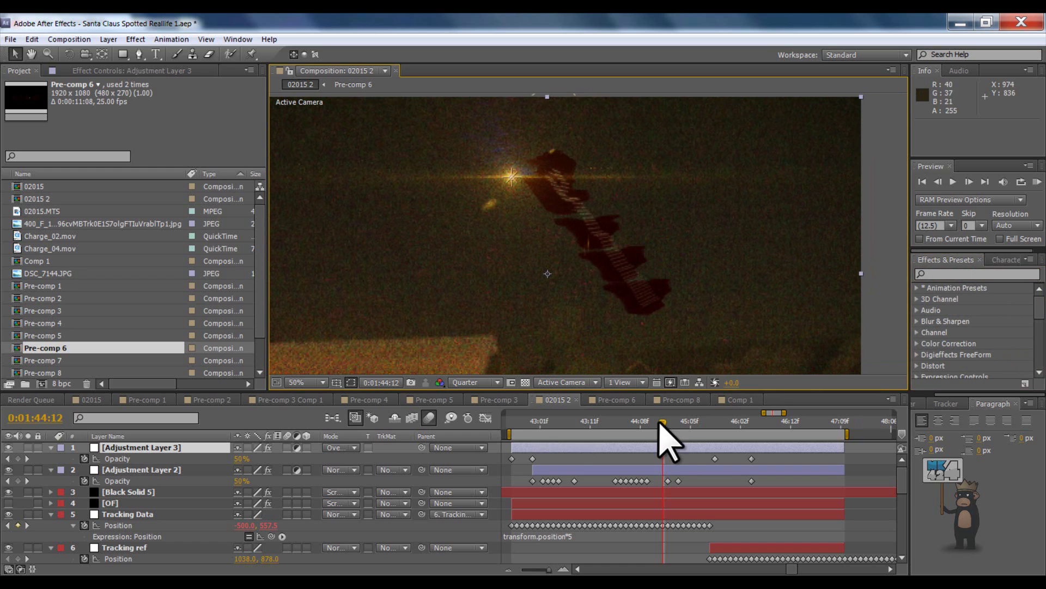
pyautogui.moveTo(661, 423); pyautogui.dragTo(666, 423)
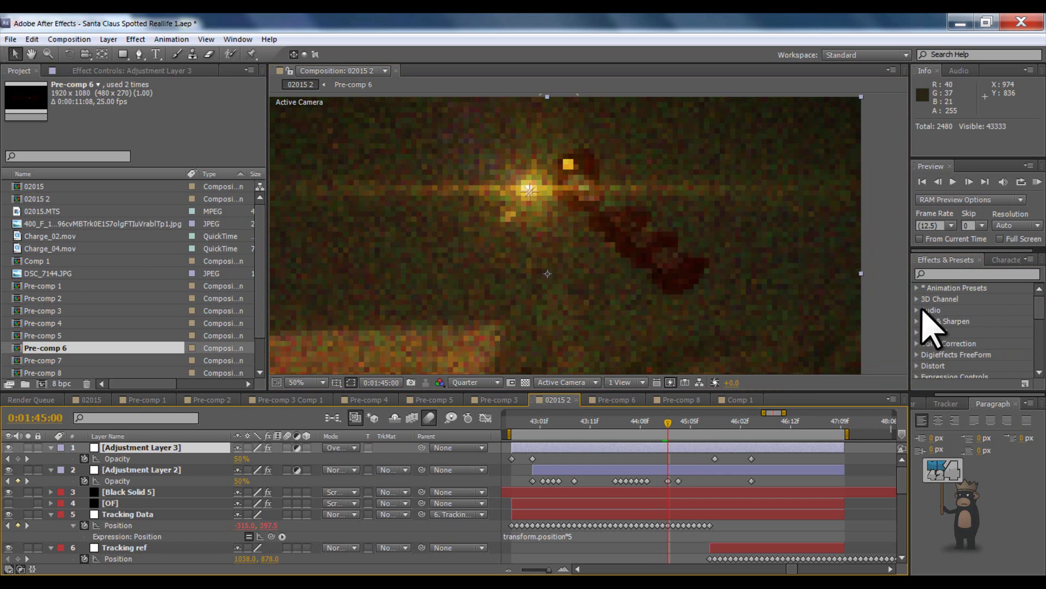
# Expand Animation Presets > Presets > Video Copilot to reveal FastFilmGrain, keeping Adjustment Layer 3 in Overlay
pyautogui.click(917, 287)
pyautogui.click(927, 310)
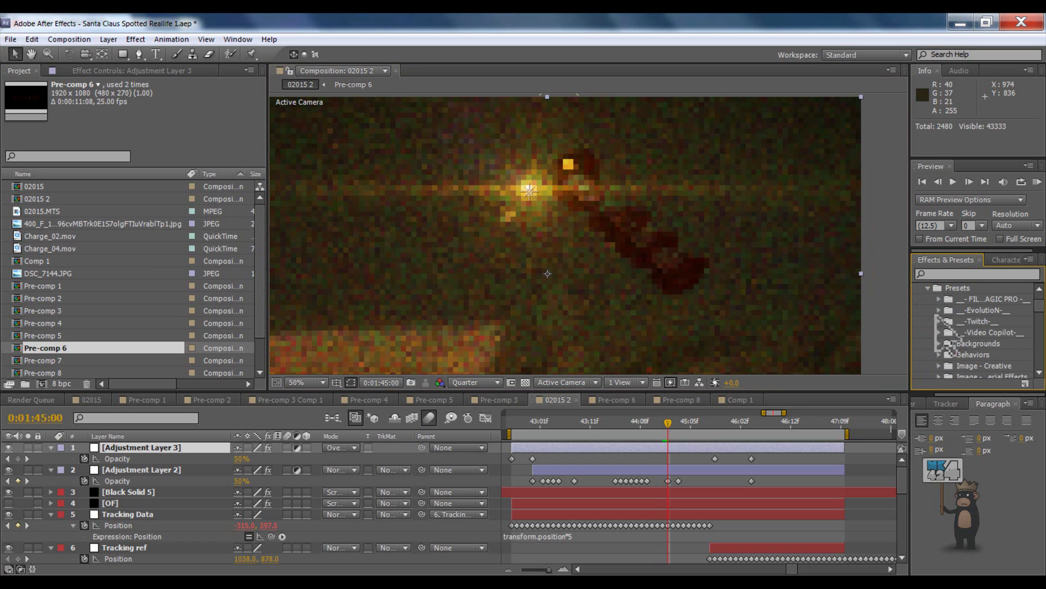
pyautogui.click(939, 332)
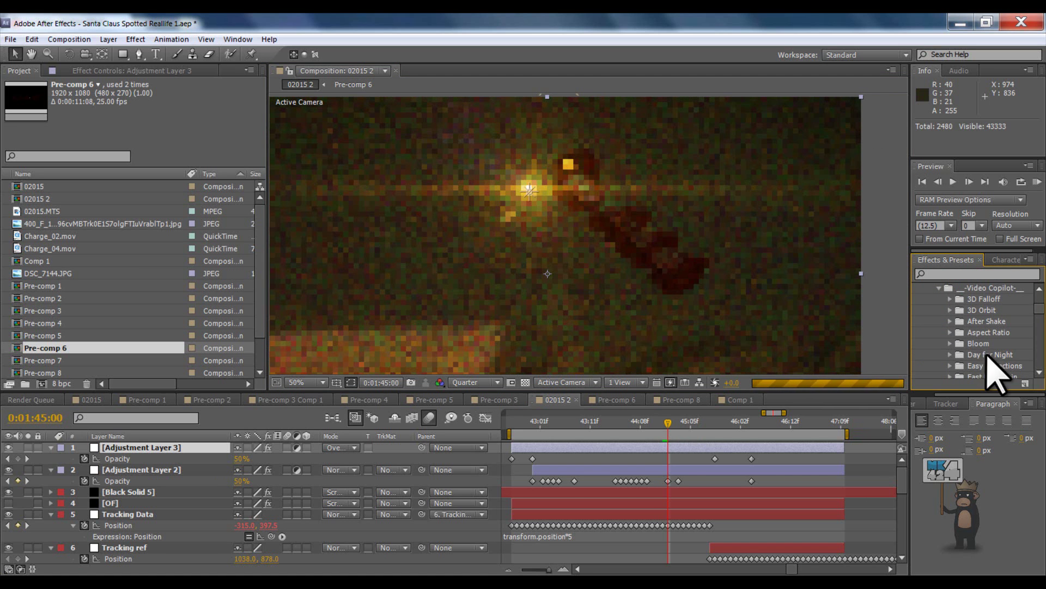
pyautogui.scroll(-3, 987, 355)
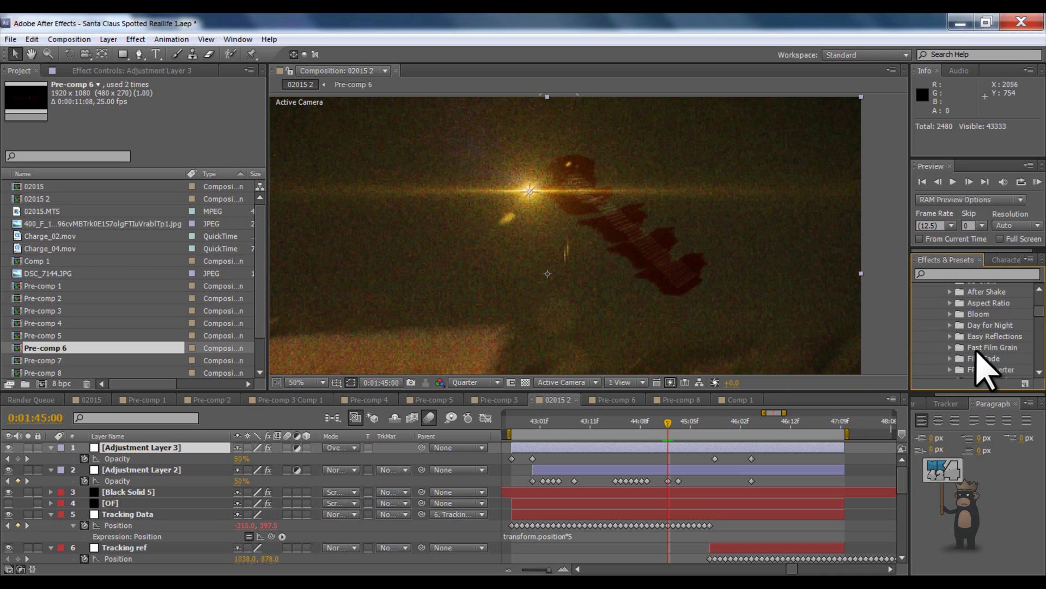
pyautogui.scroll(-3, 998, 333)
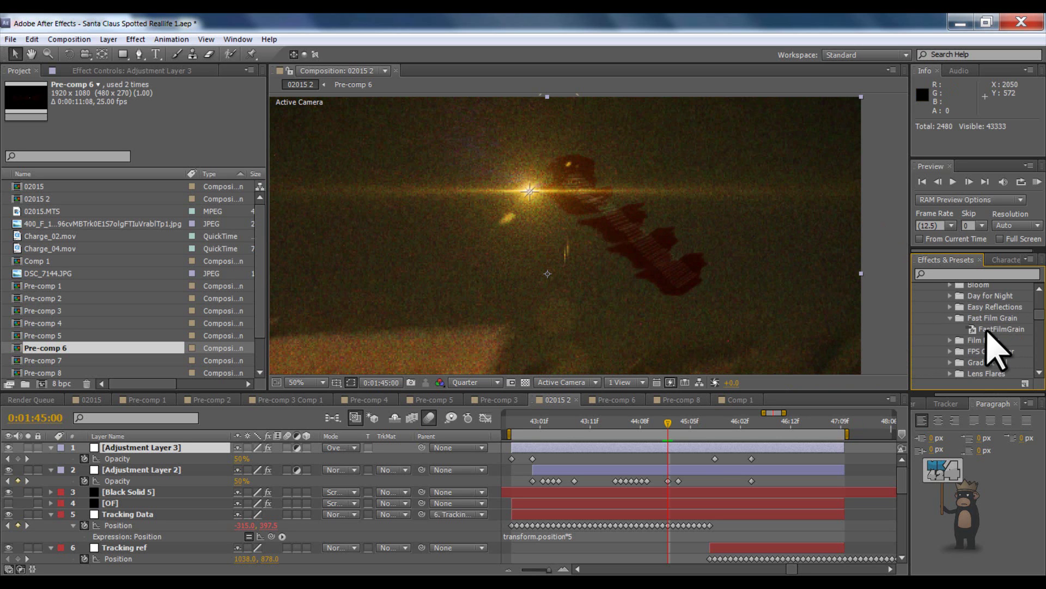
pyautogui.moveTo(987, 330)
pyautogui.mouseDown()
pyautogui.moveTo(776, 287)
pyautogui.moveTo(984, 330)
pyautogui.mouseUp()
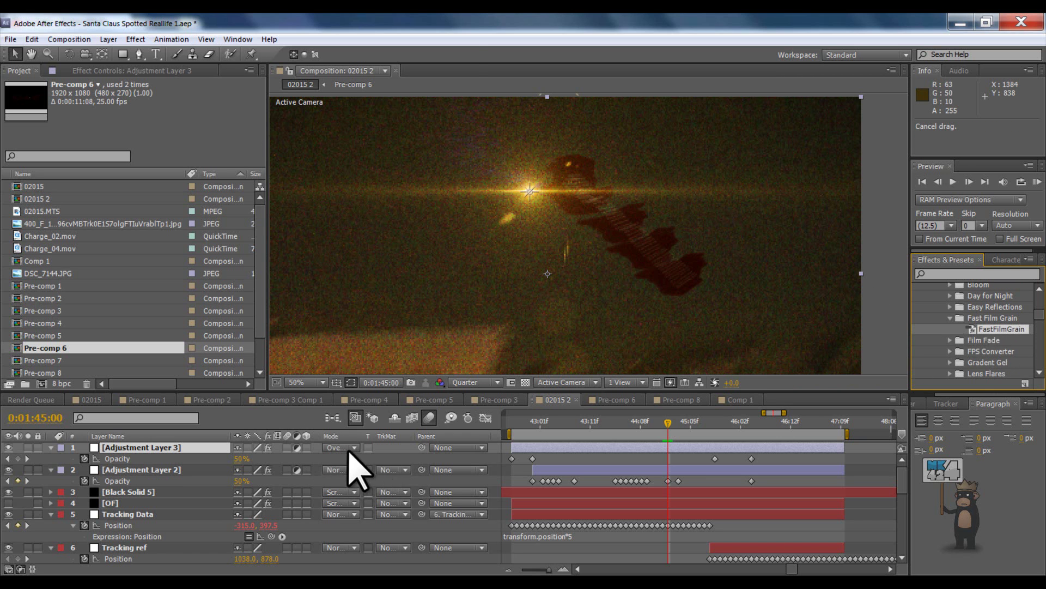
pyautogui.click(349, 448)
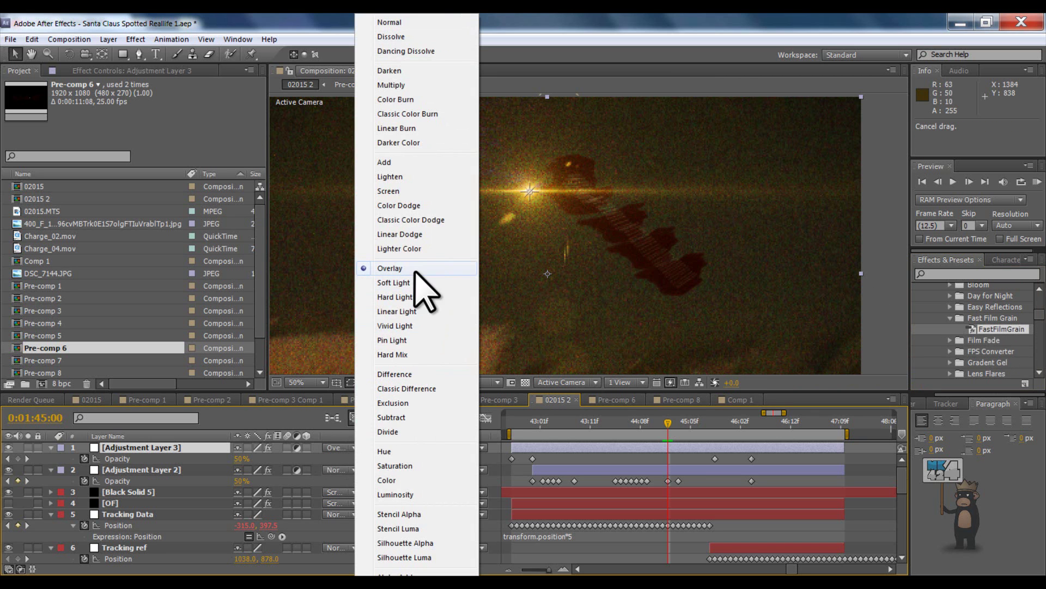
pyautogui.click(415, 269)
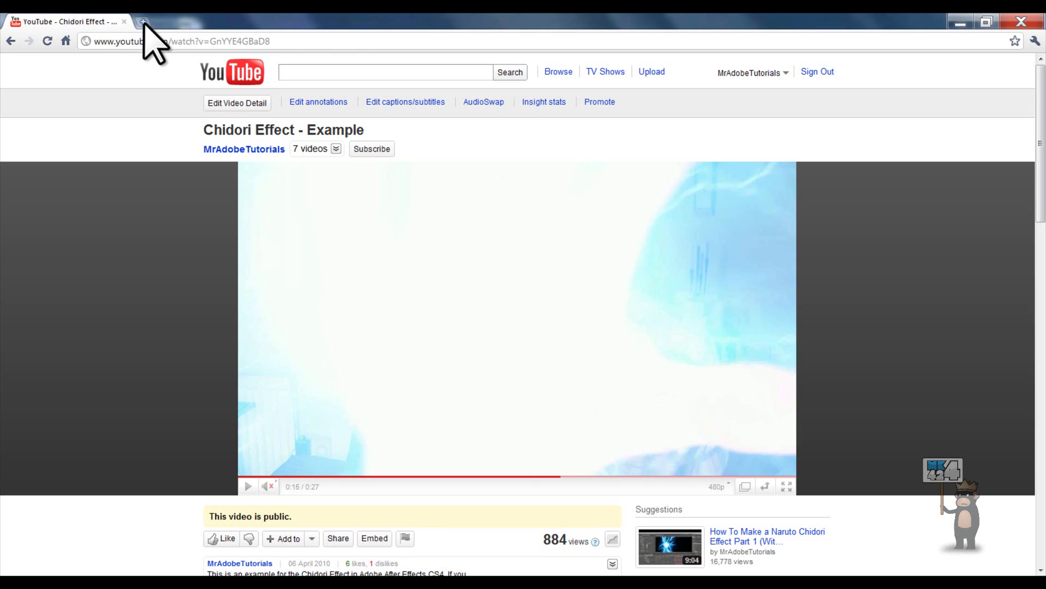
# Load the videocopilot.net homepage in a new browser tab and browse it
pyautogui.click(143, 21)
pyautogui.click(633, 190)
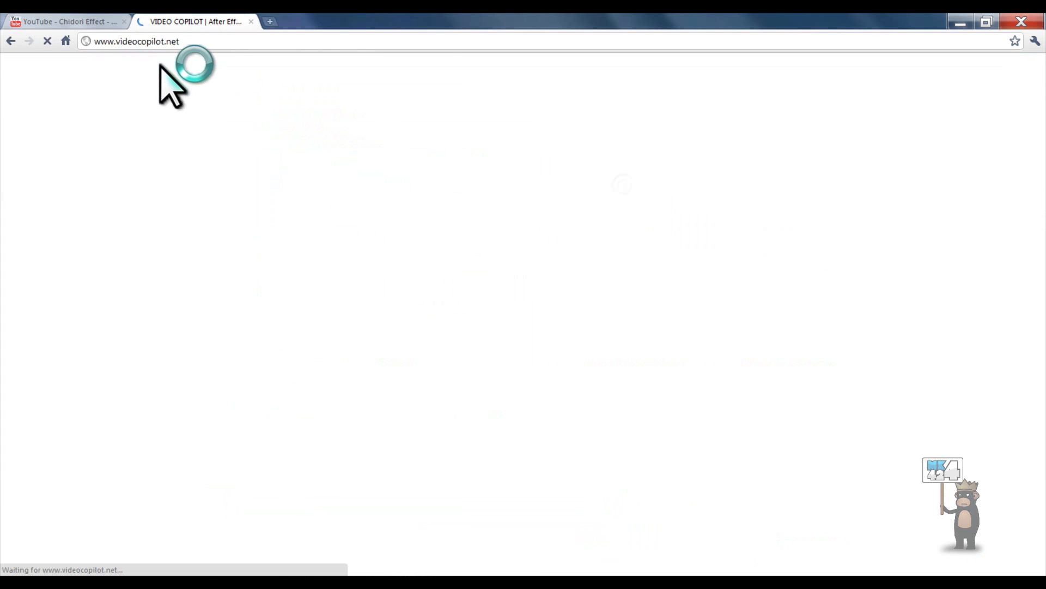
pyautogui.scroll(-2, 131, 202)
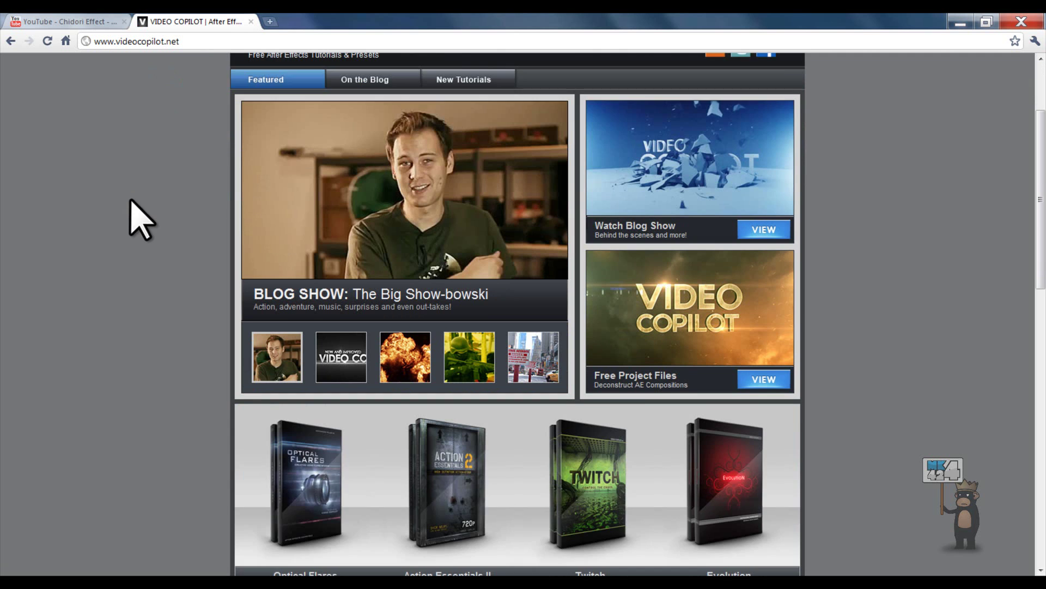
pyautogui.scroll(-1, 150, 218)
pyautogui.scroll(-3, 185, 229)
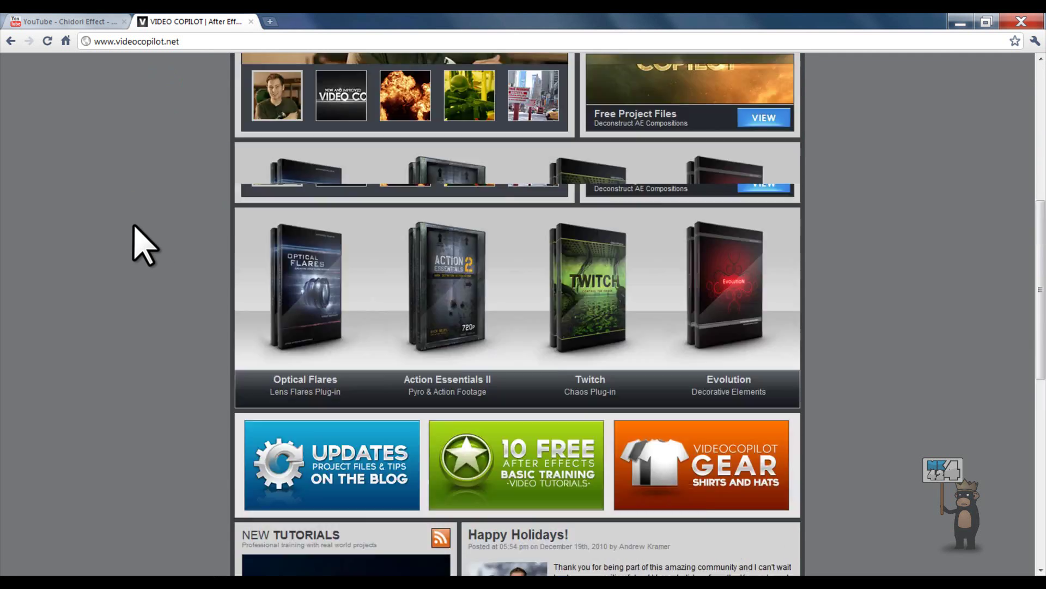
pyautogui.scroll(6, 143, 245)
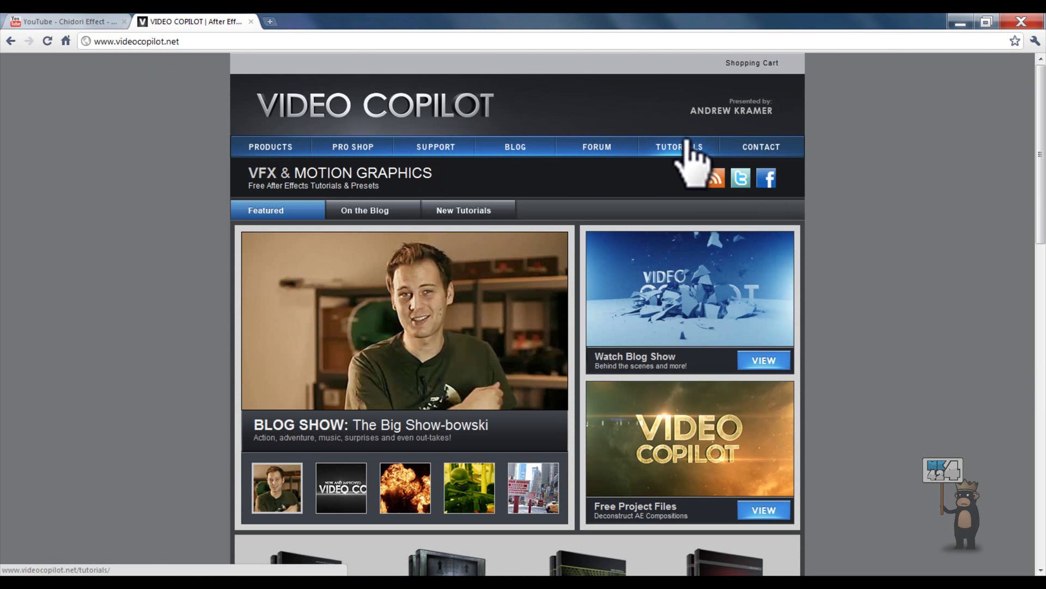
pyautogui.scroll(-3, 226, 264)
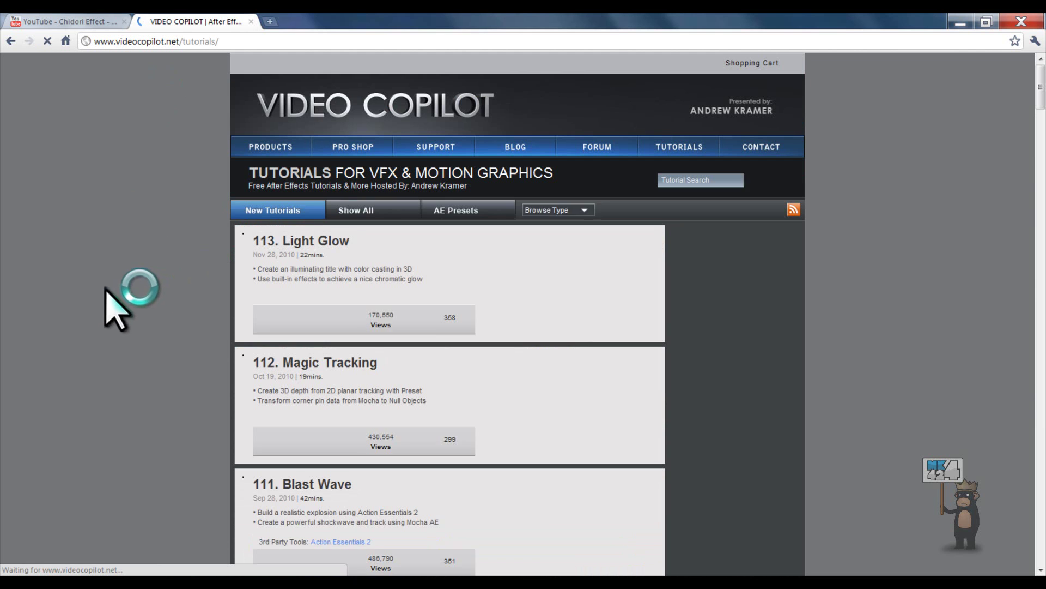
# Go to the AE Presets page and scroll down to the 02. Fast Film Grain entry
pyautogui.click(489, 210)
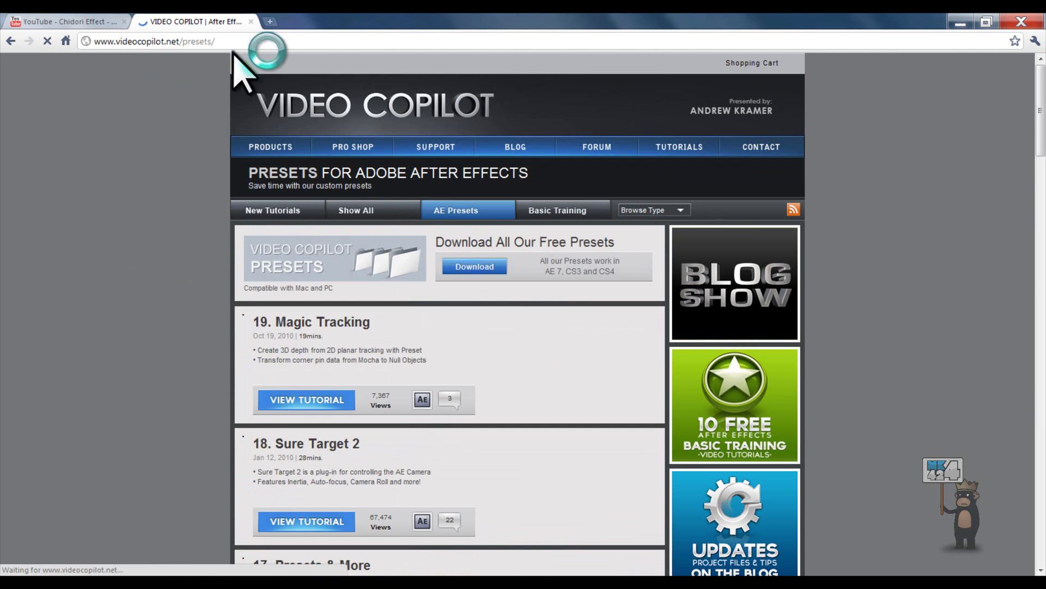
pyautogui.scroll(-5, 175, 182)
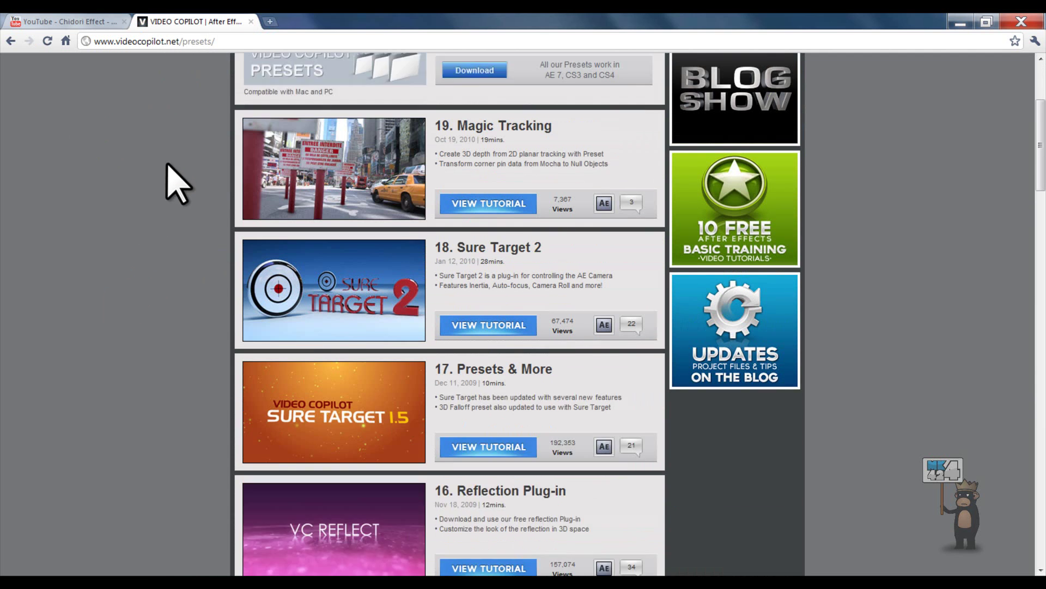
pyautogui.scroll(-5, 169, 130)
pyautogui.scroll(-18, 246, 140)
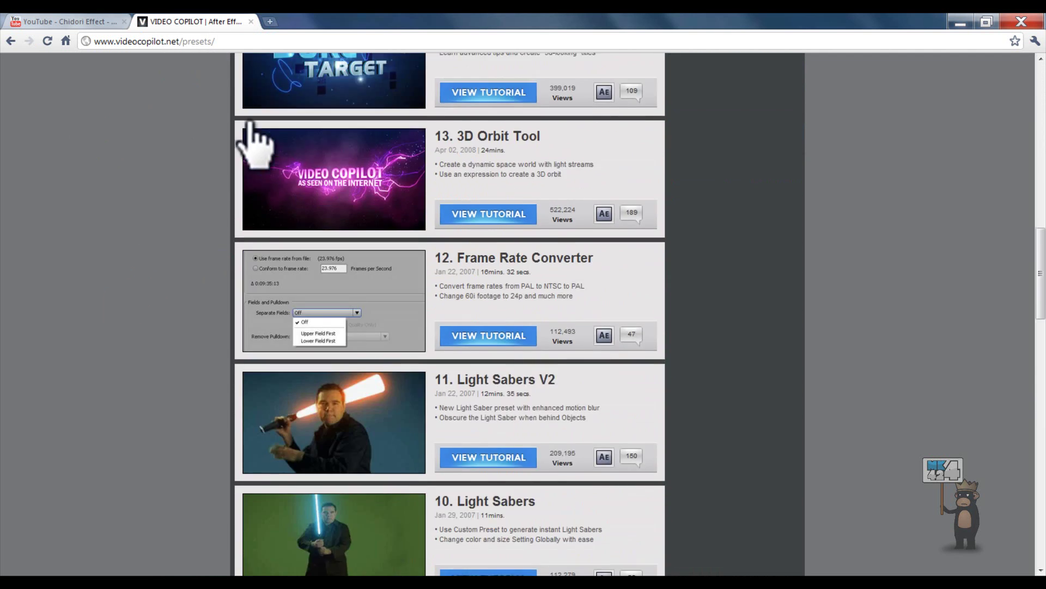
pyautogui.scroll(5, 234, 308)
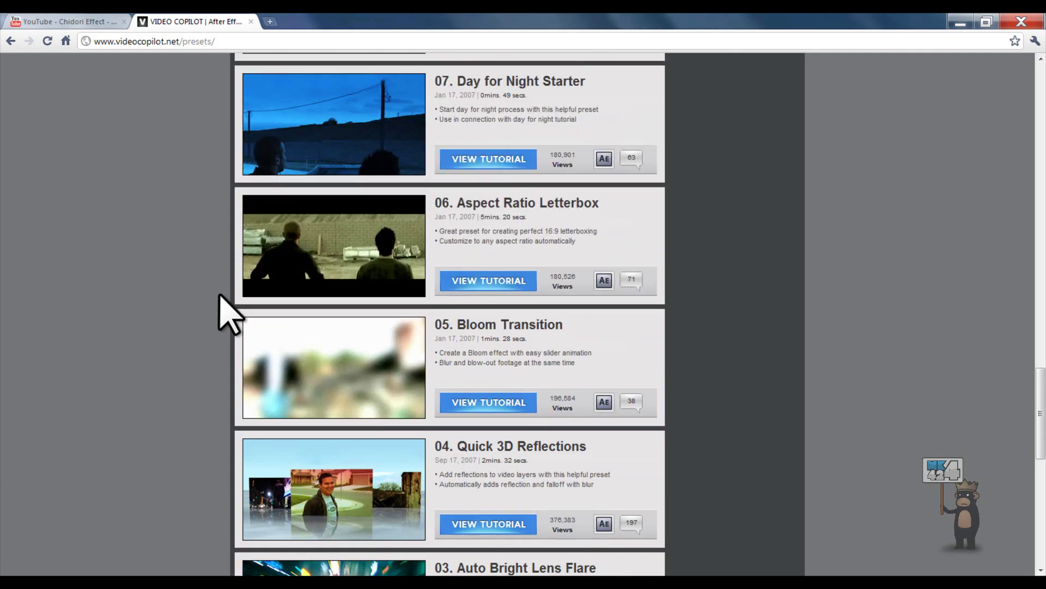
pyautogui.scroll(-2, 229, 305)
pyautogui.scroll(-9, 207, 319)
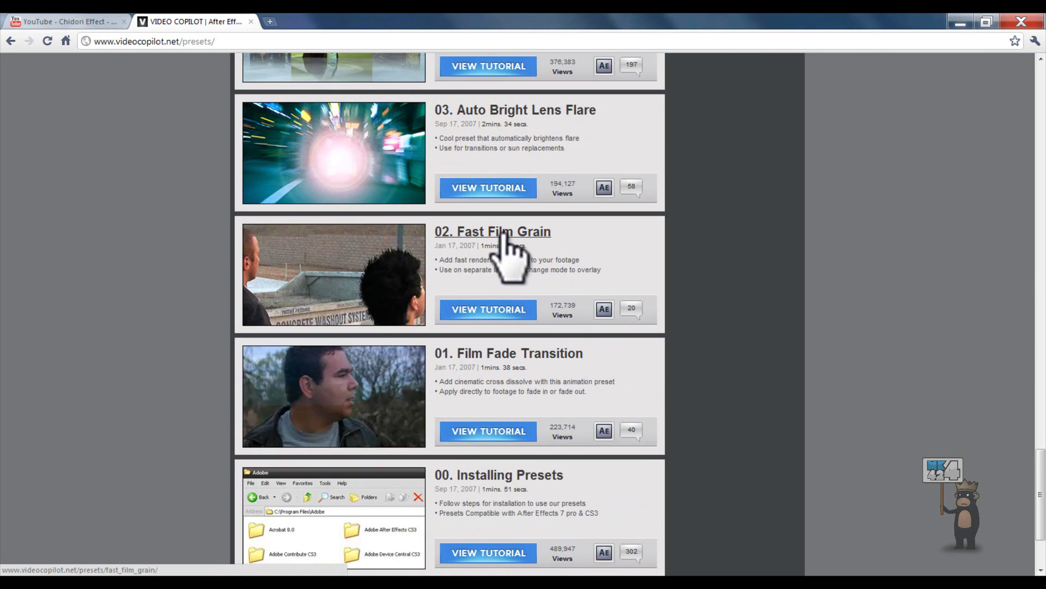
pyautogui.moveTo(300, 286)
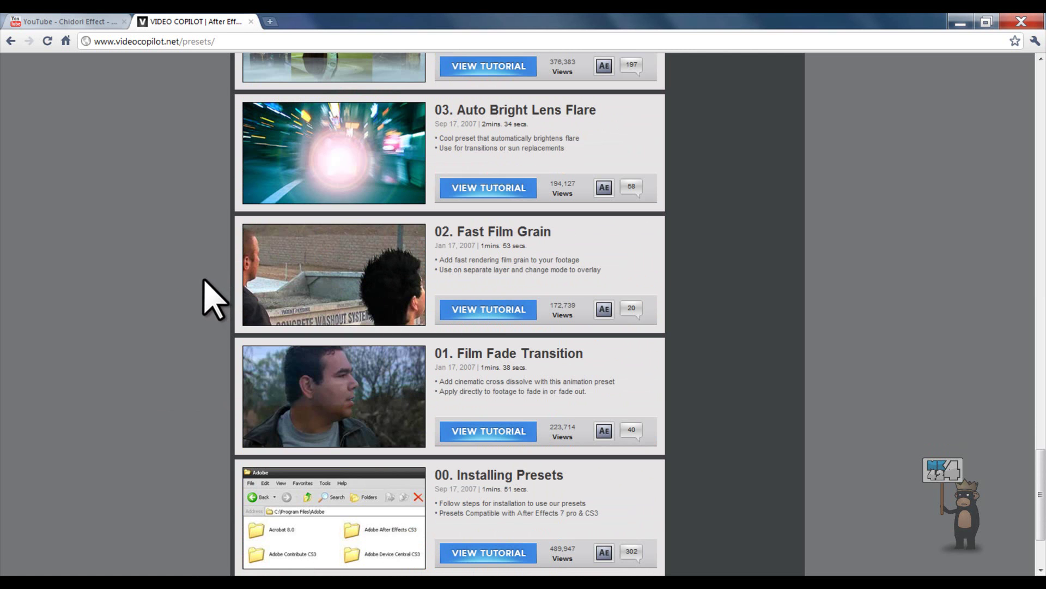
pyautogui.scroll(1, 196, 297)
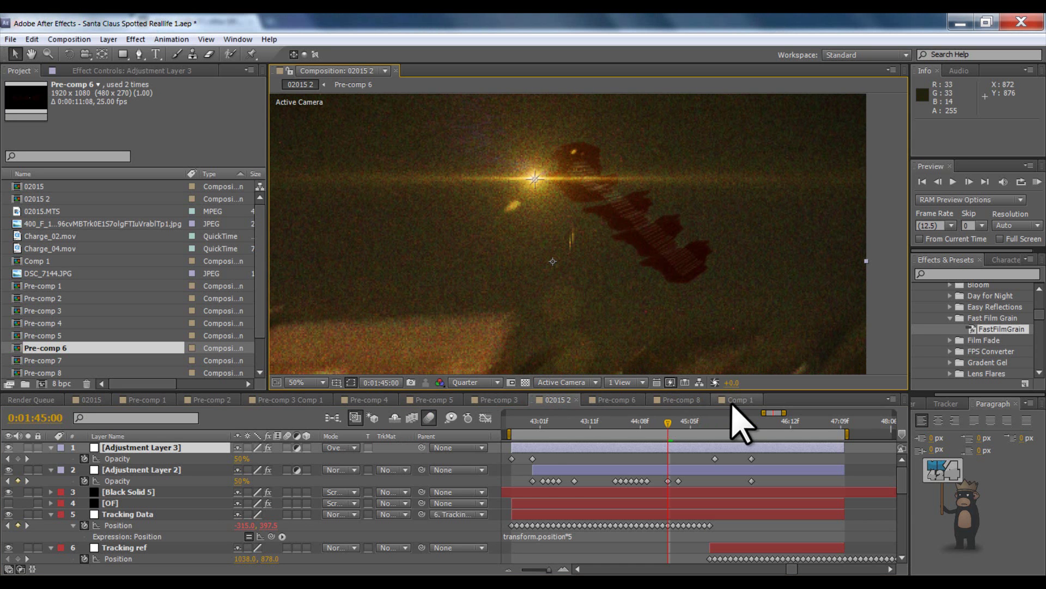
# Preview the MrAdobeTutorials text animation in Comp 1, return to frame 0, deselect the layer and pan the view
pyautogui.click(728, 399)
pyautogui.moveTo(507, 421)
pyautogui.mouseDown()
pyautogui.moveTo(554, 430)
pyautogui.moveTo(510, 429)
pyautogui.mouseUp()
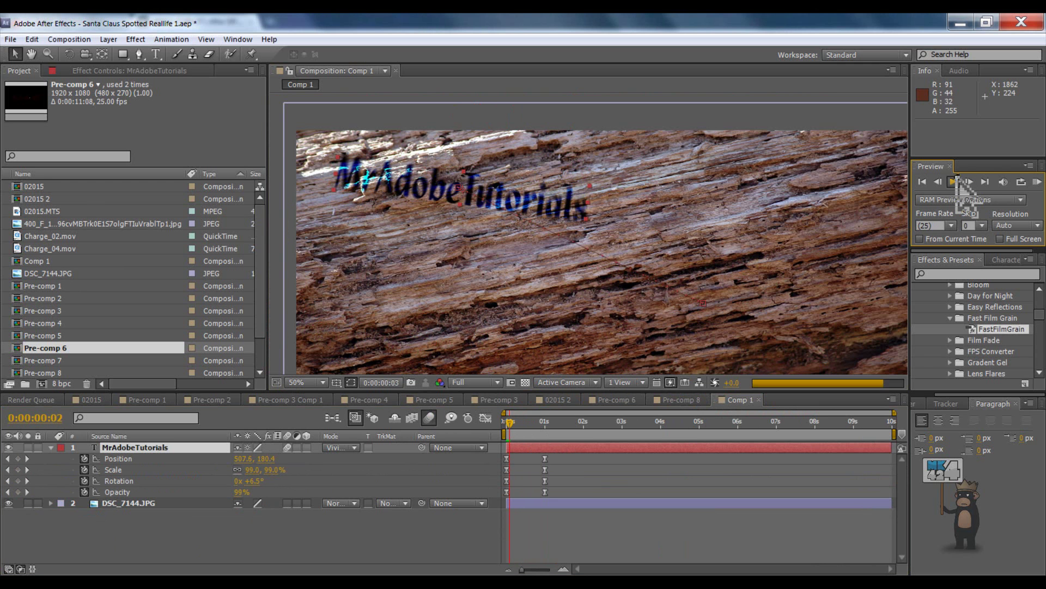
pyautogui.click(954, 182)
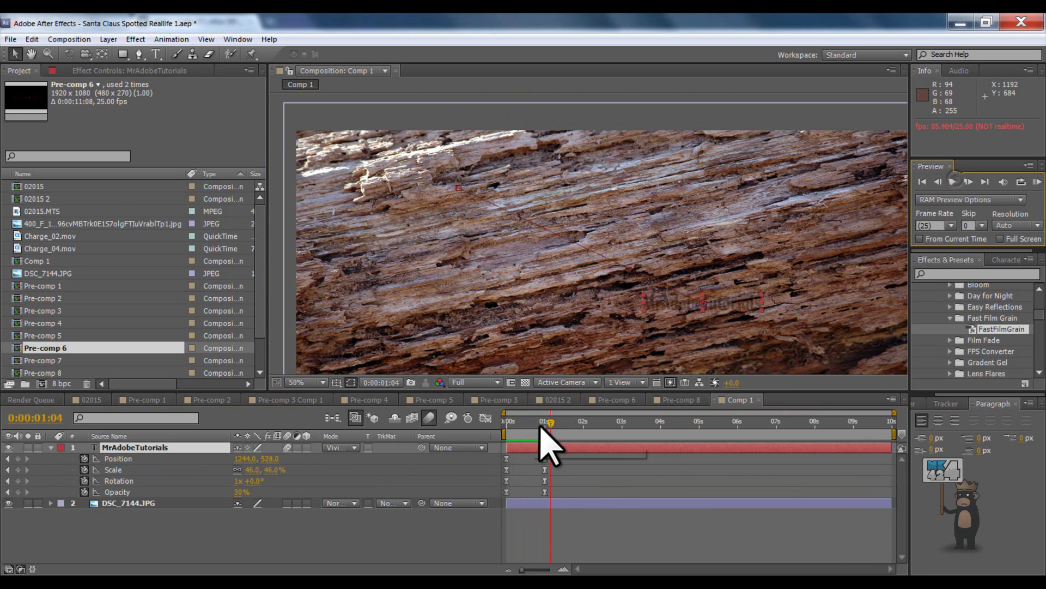
pyautogui.moveTo(540, 424); pyautogui.dragTo(488, 444)
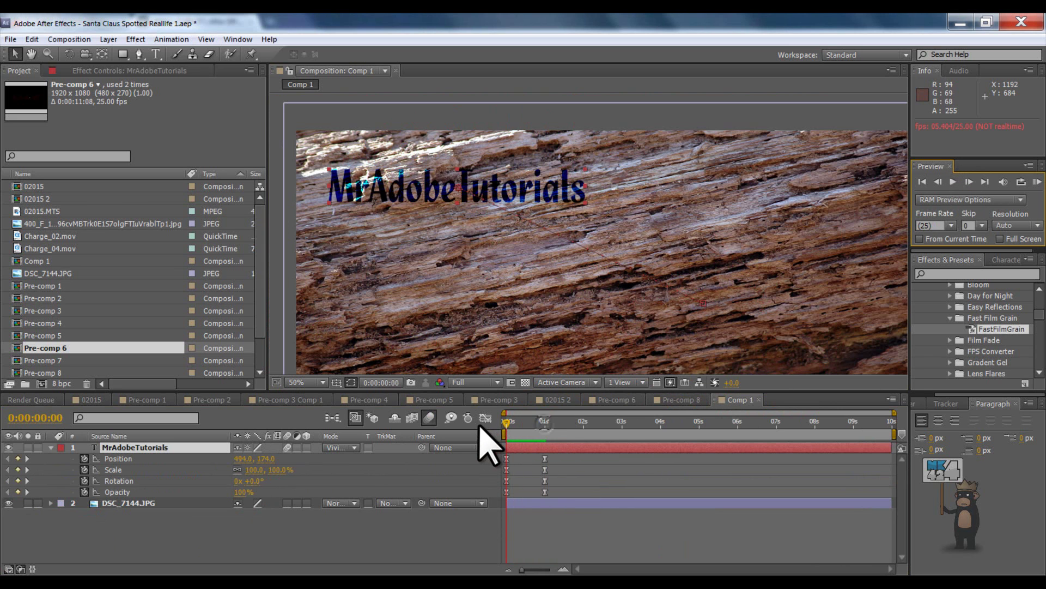
pyautogui.click(625, 470)
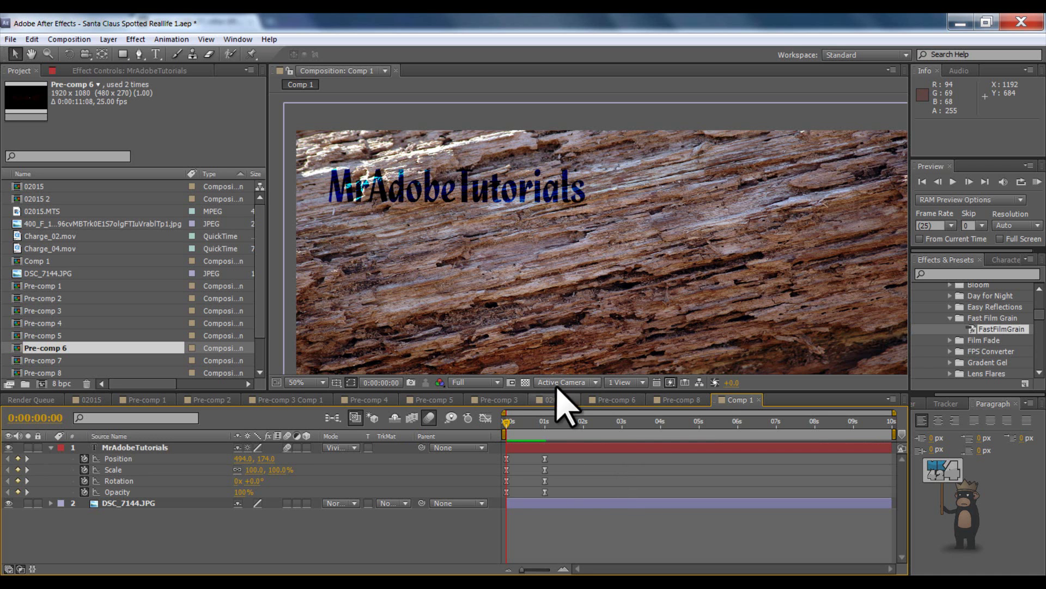
pyautogui.moveTo(608, 267); pyautogui.dragTo(588, 239)
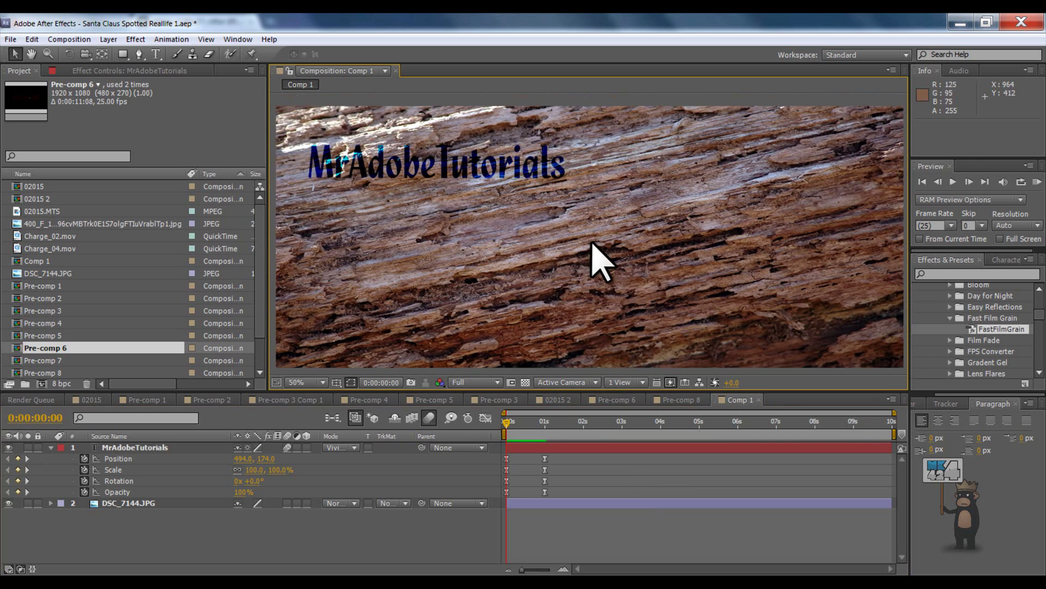